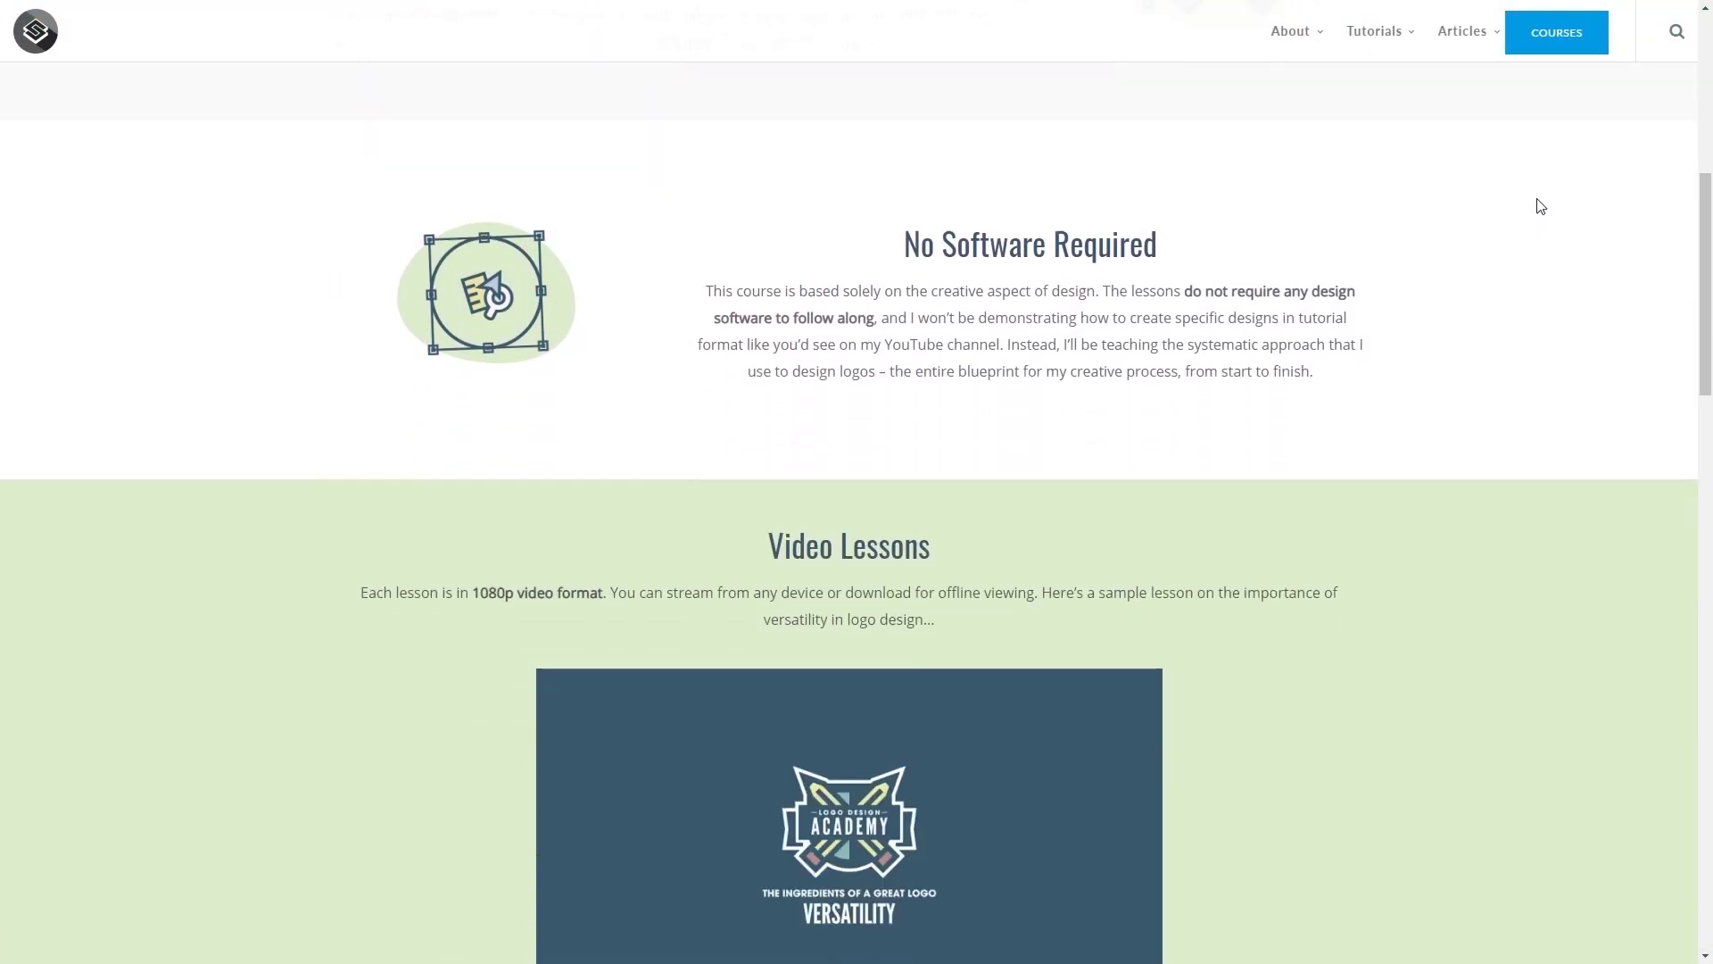
scroll(1531, 213, down, 12)
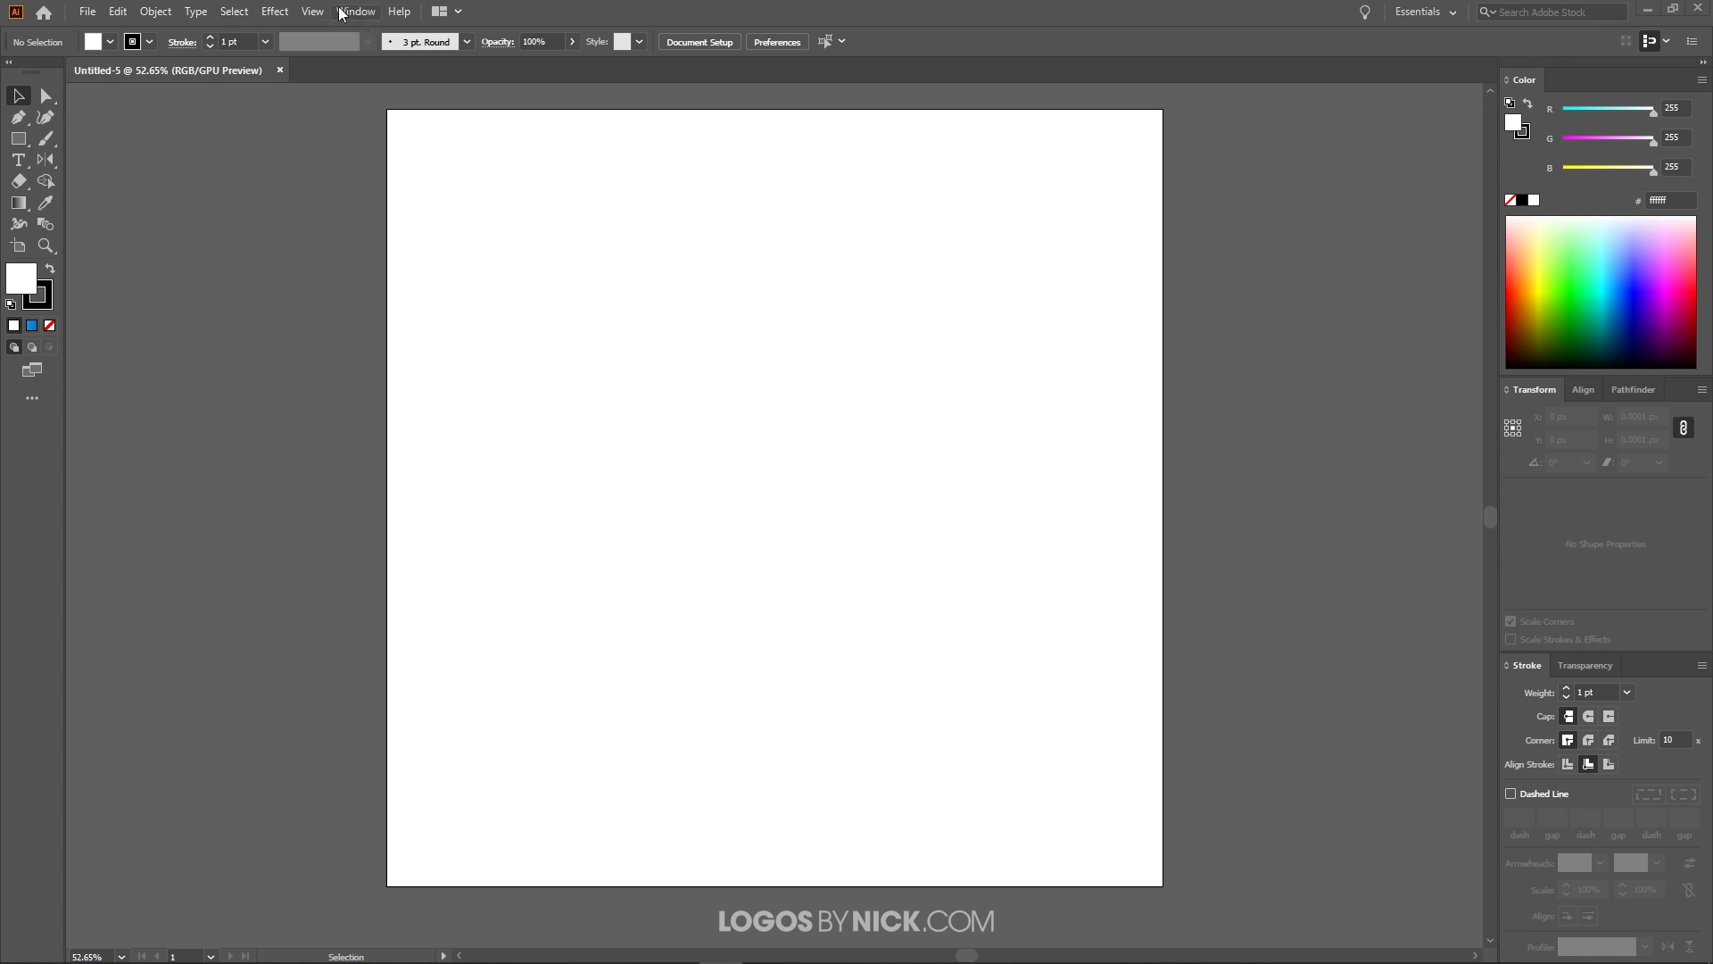
Uncheck Snap to Pixel in the View menu and confirm it is off.
click(312, 12)
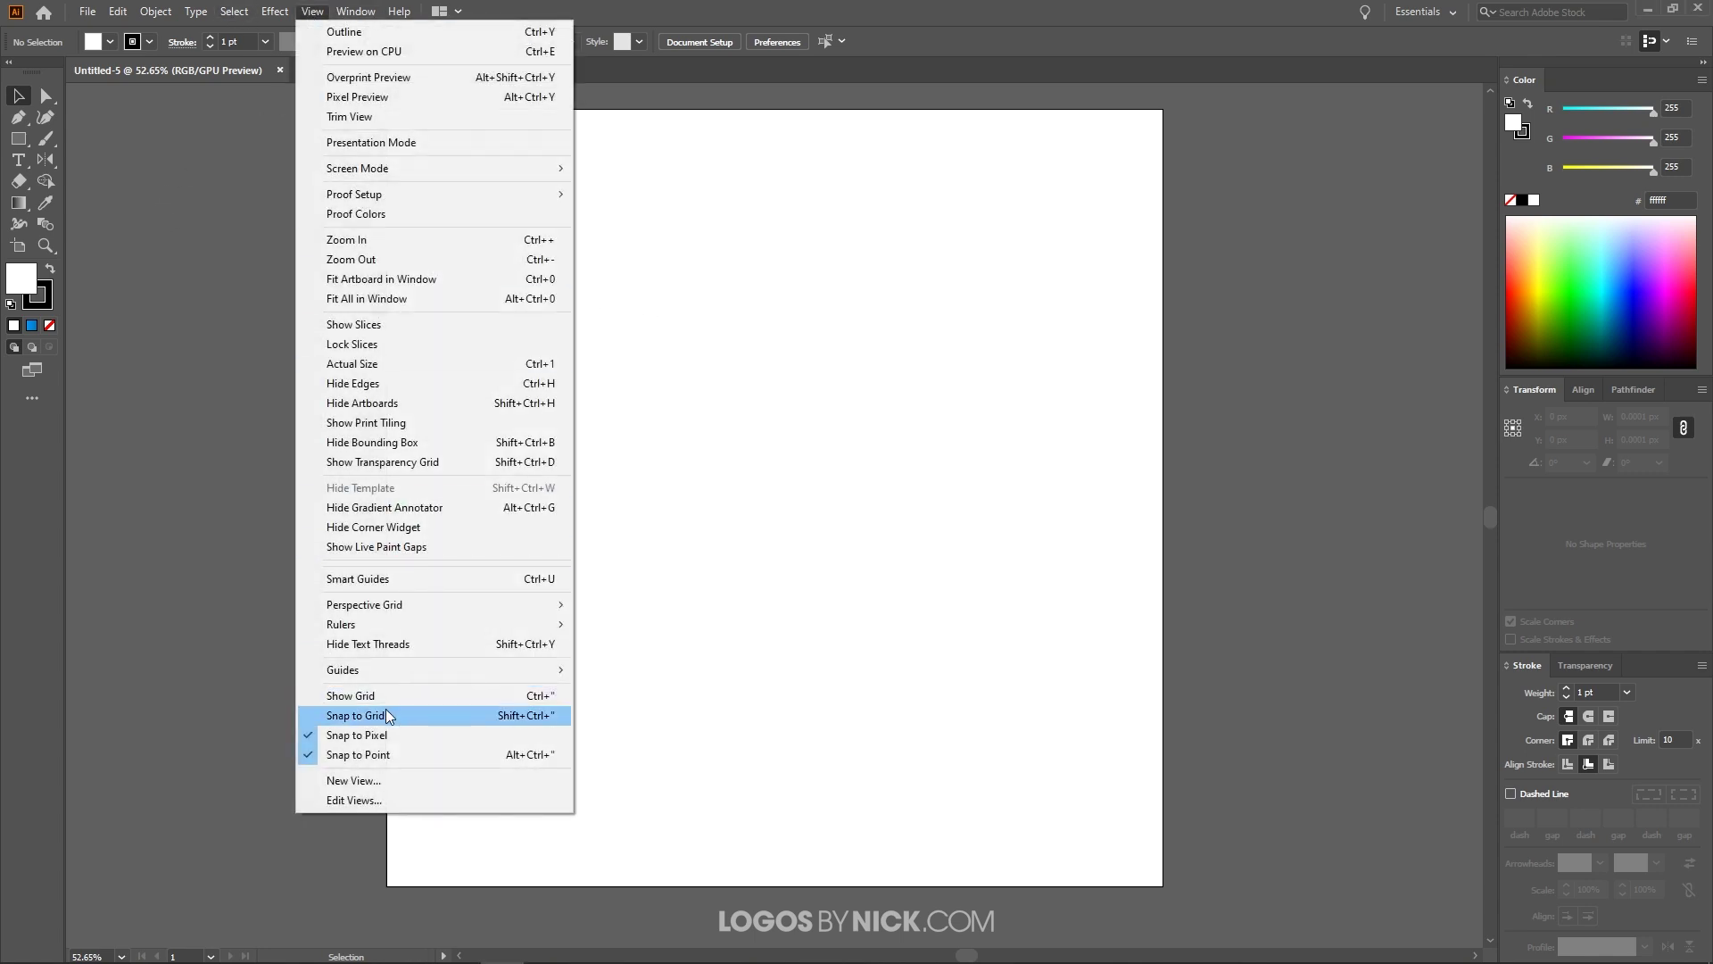
click(366, 737)
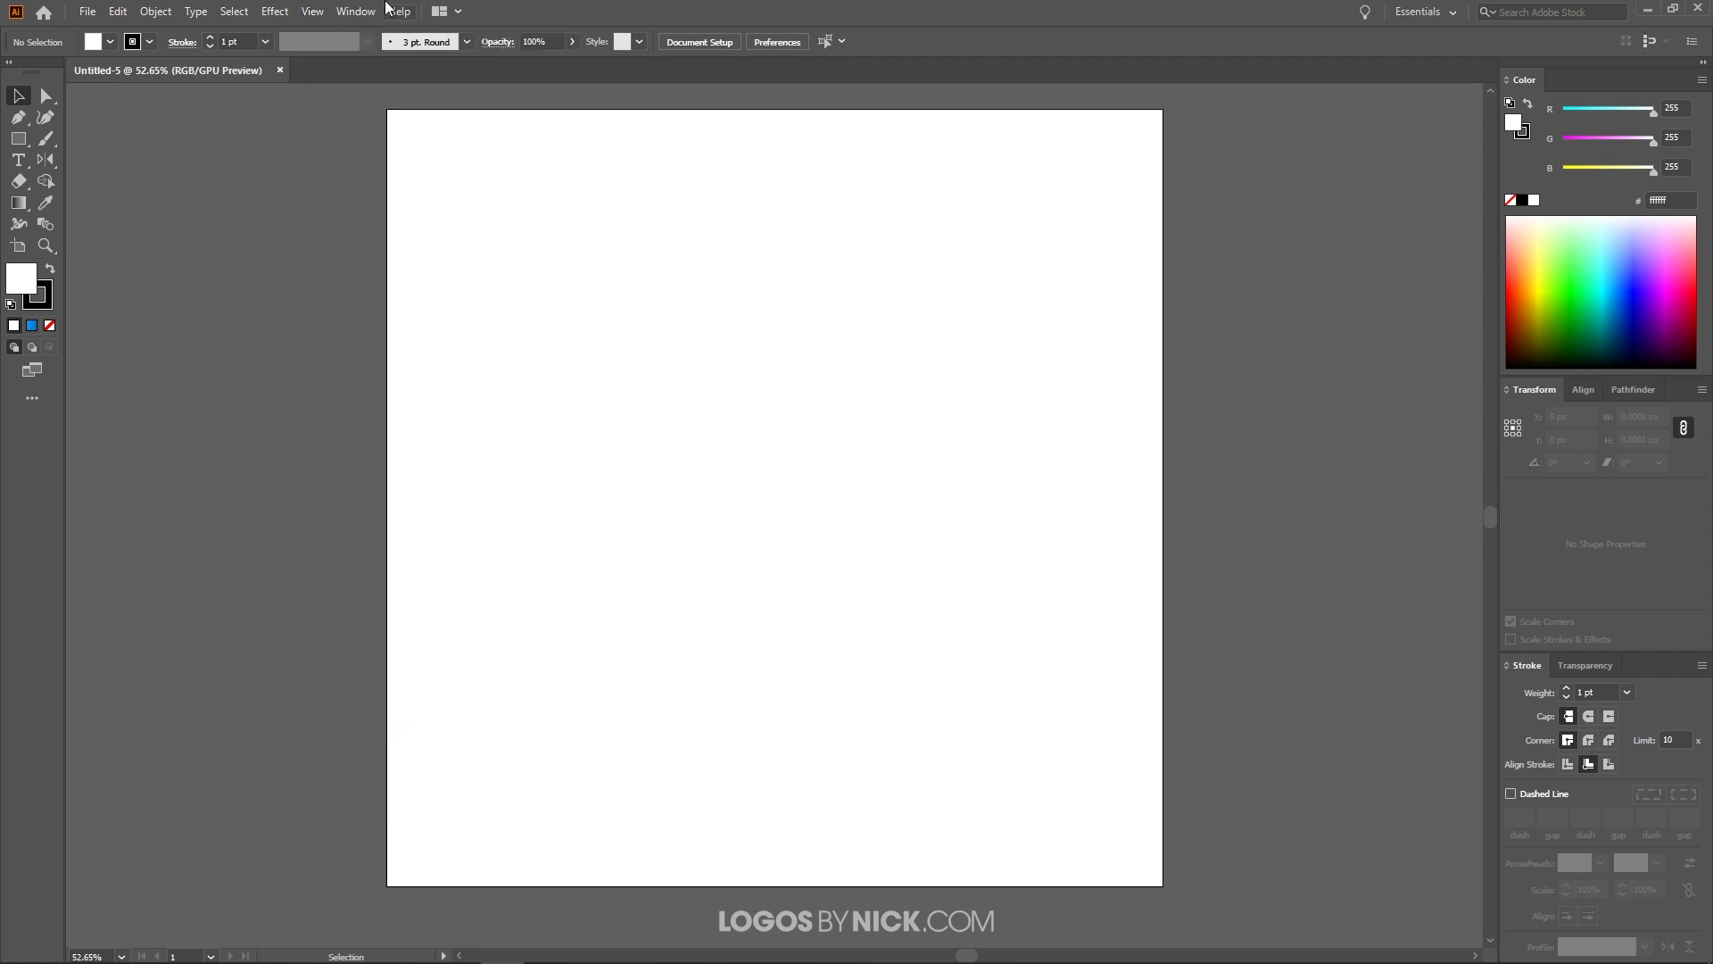
click(311, 12)
Drop the woman's photo onto the artboard, centre it, and scale it to about 881.65 × 587.76 px.
drag(968, 305, 727, 436)
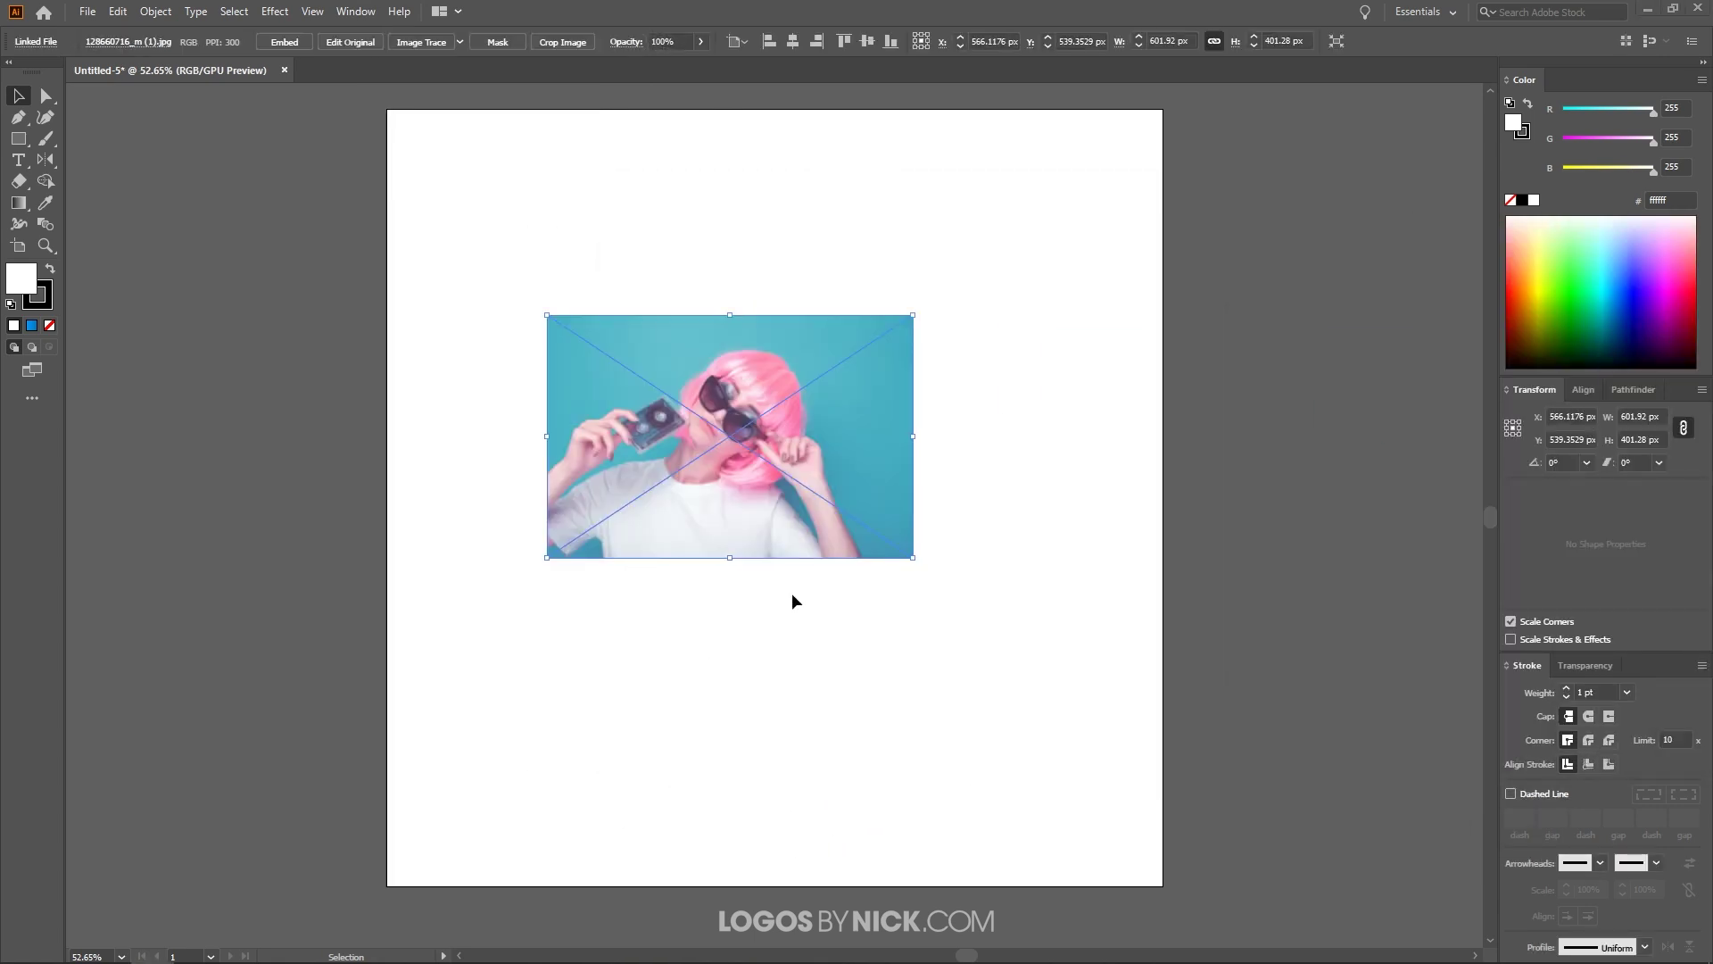
click(792, 41)
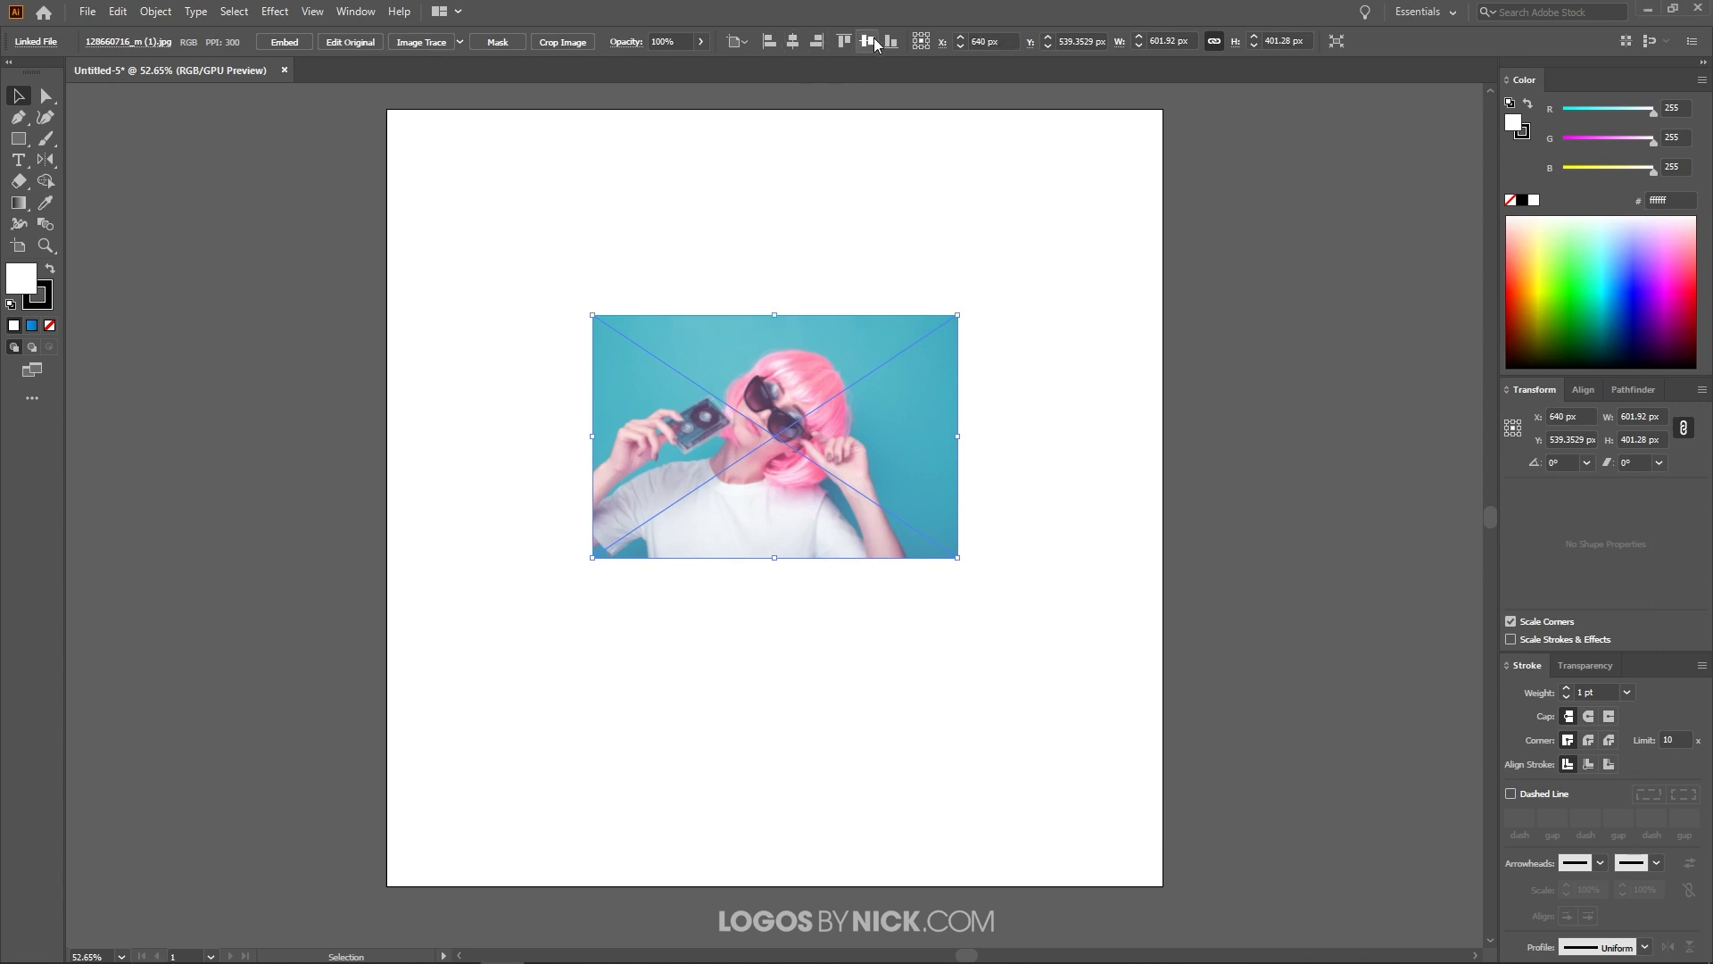
click(867, 41)
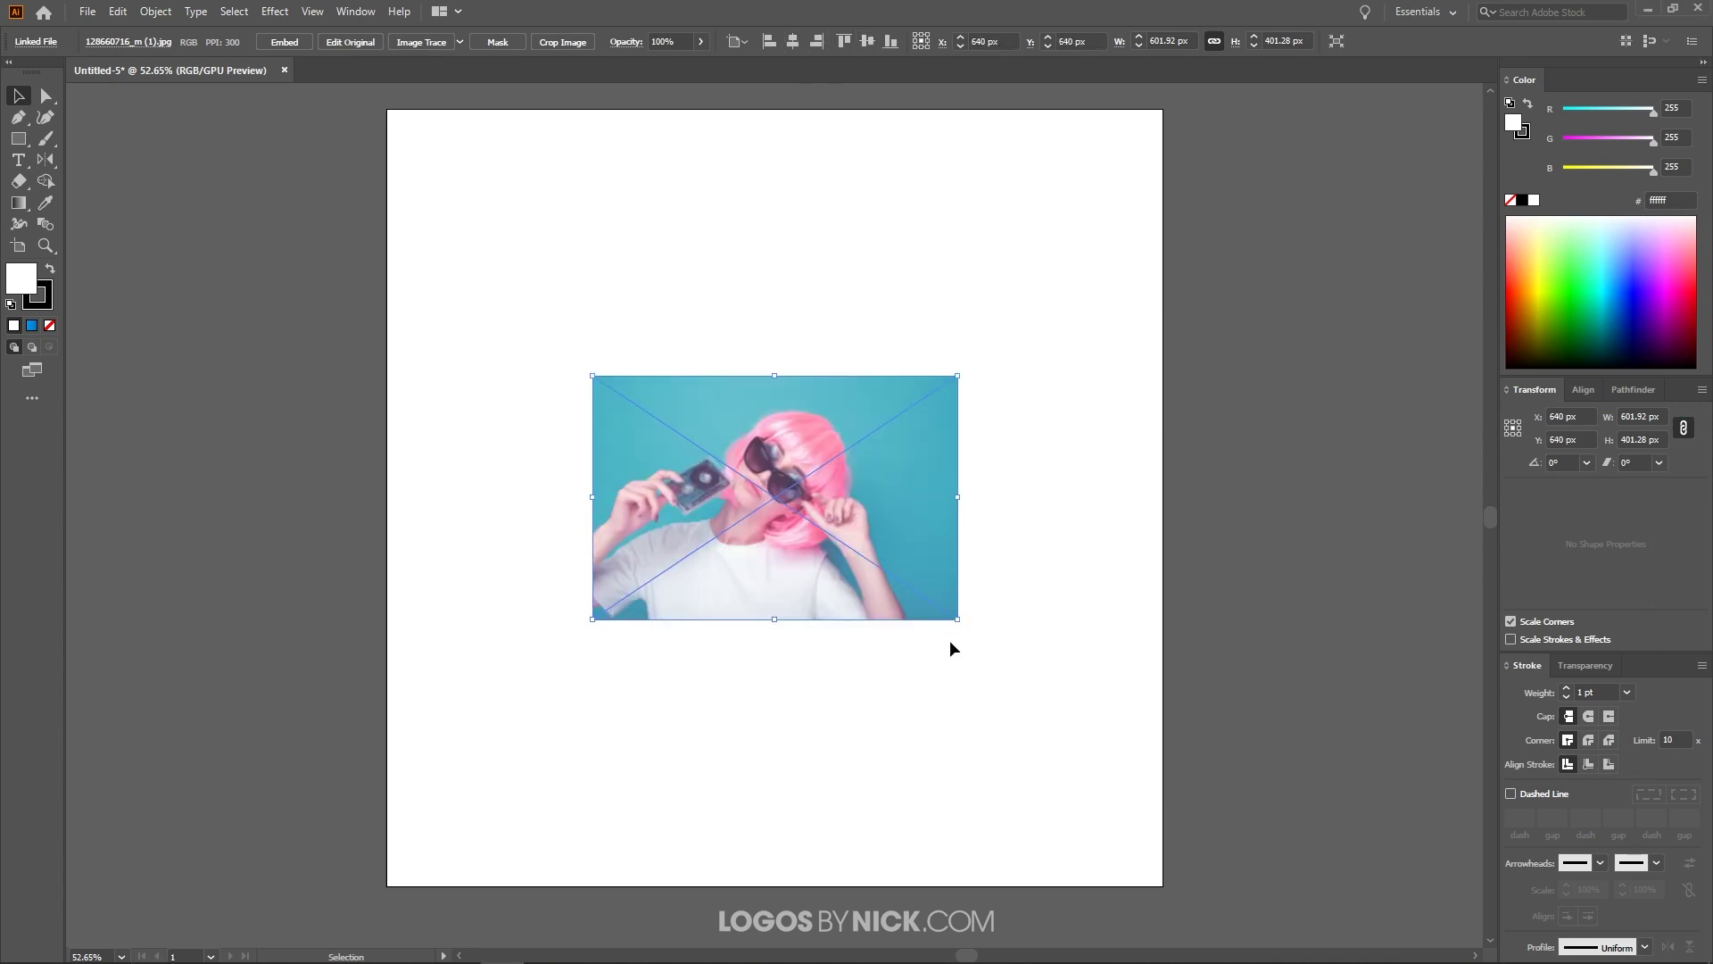
drag(958, 619, 1043, 678)
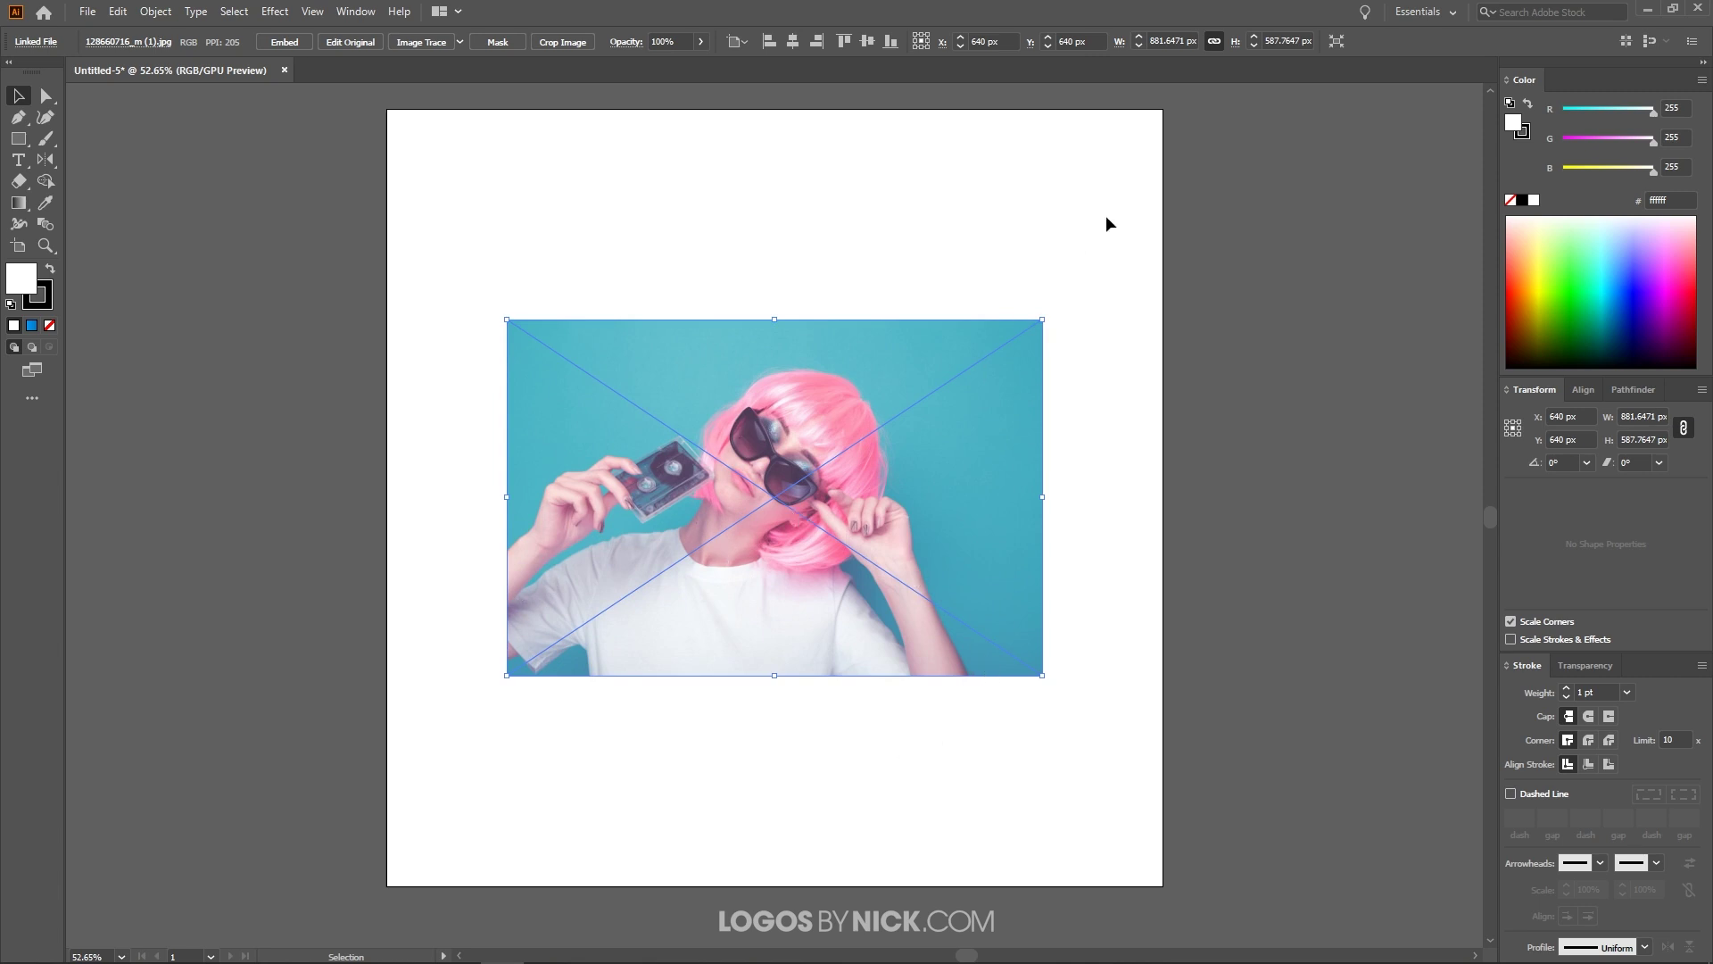
Show the Layers panel from the Window menu and move it higher up.
click(354, 10)
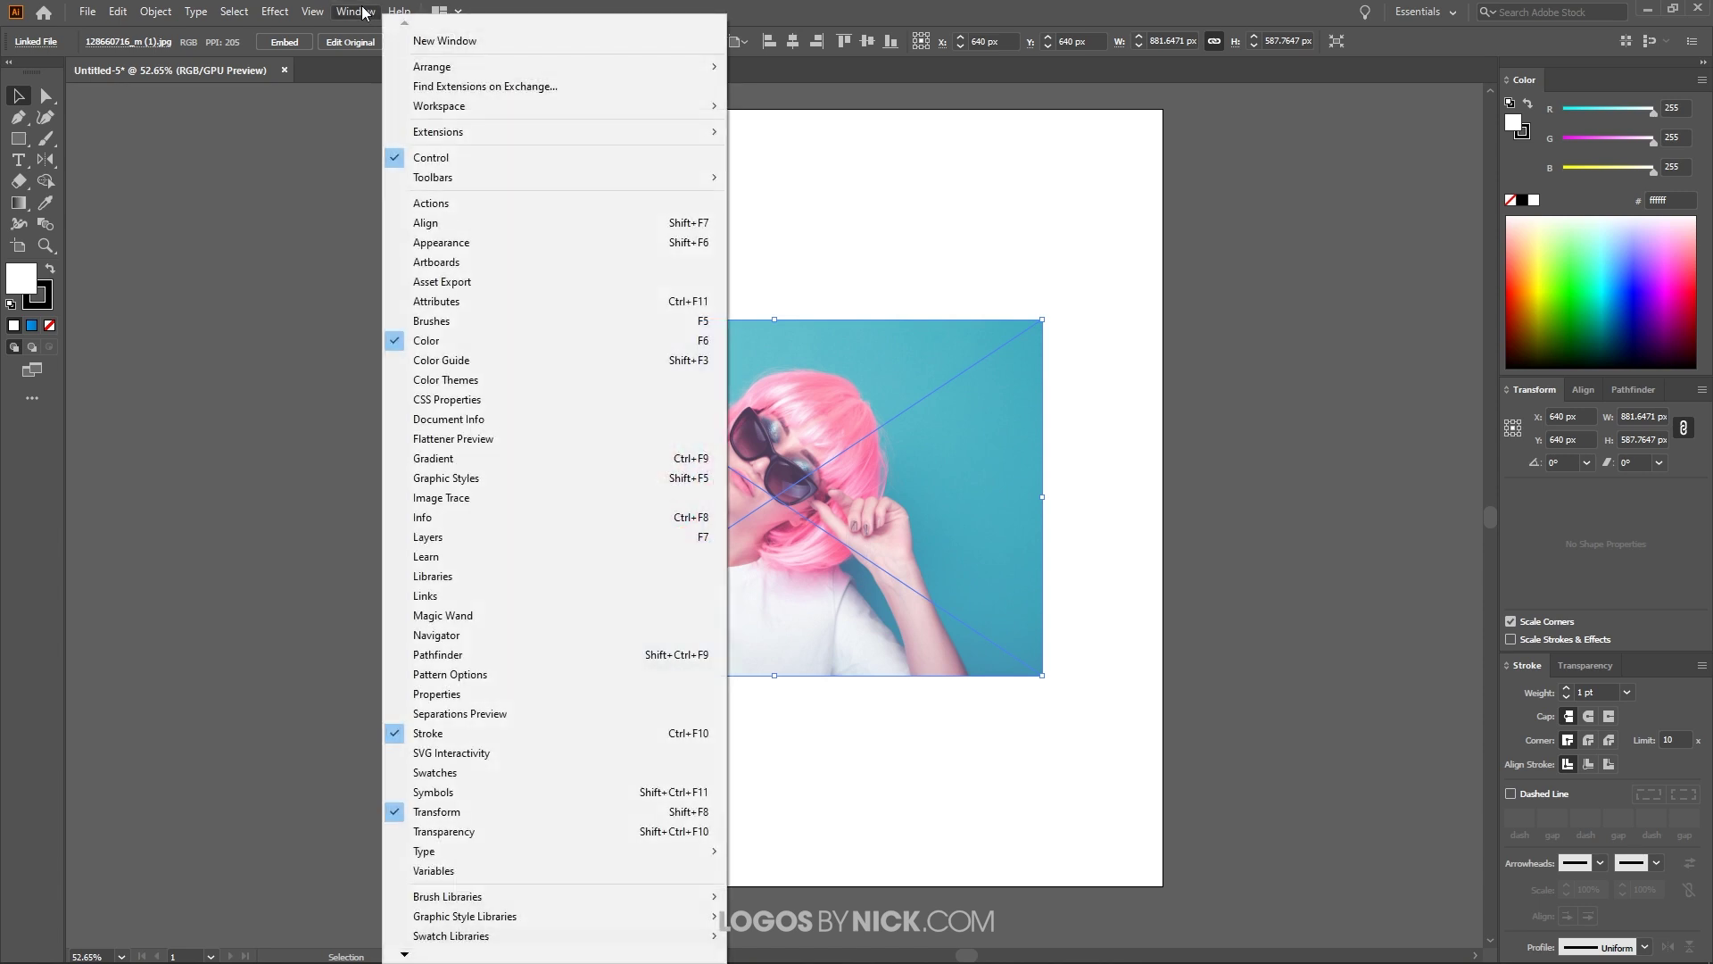
click(450, 536)
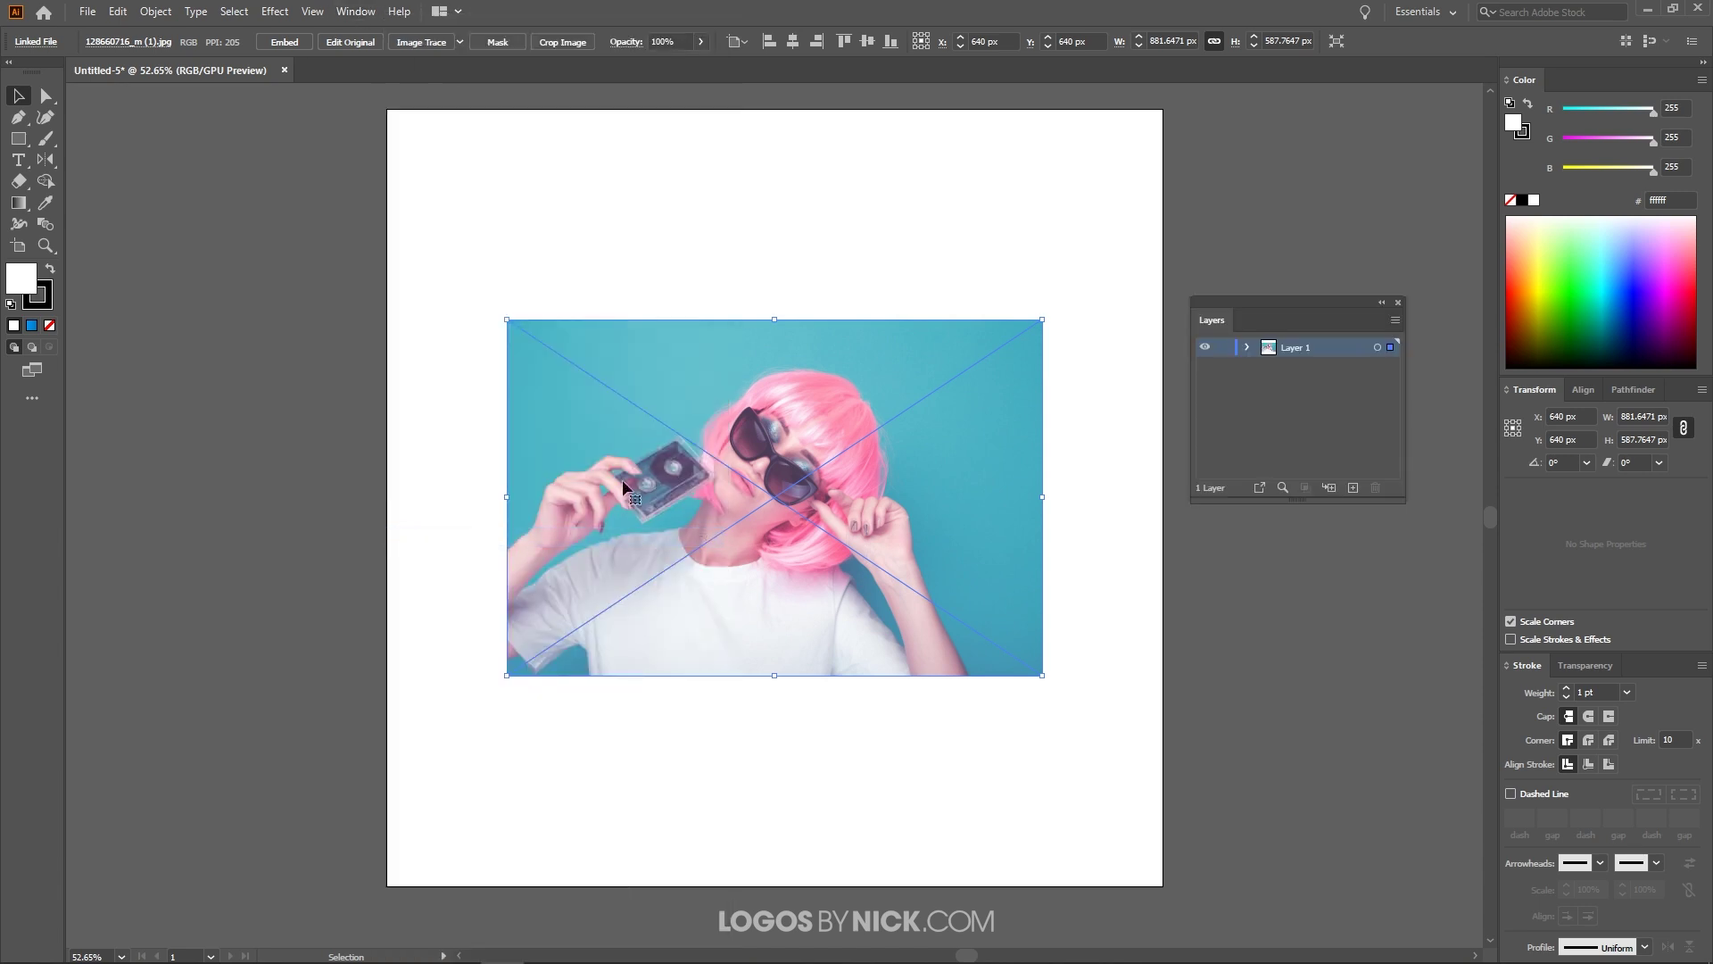
drag(1300, 306, 1285, 247)
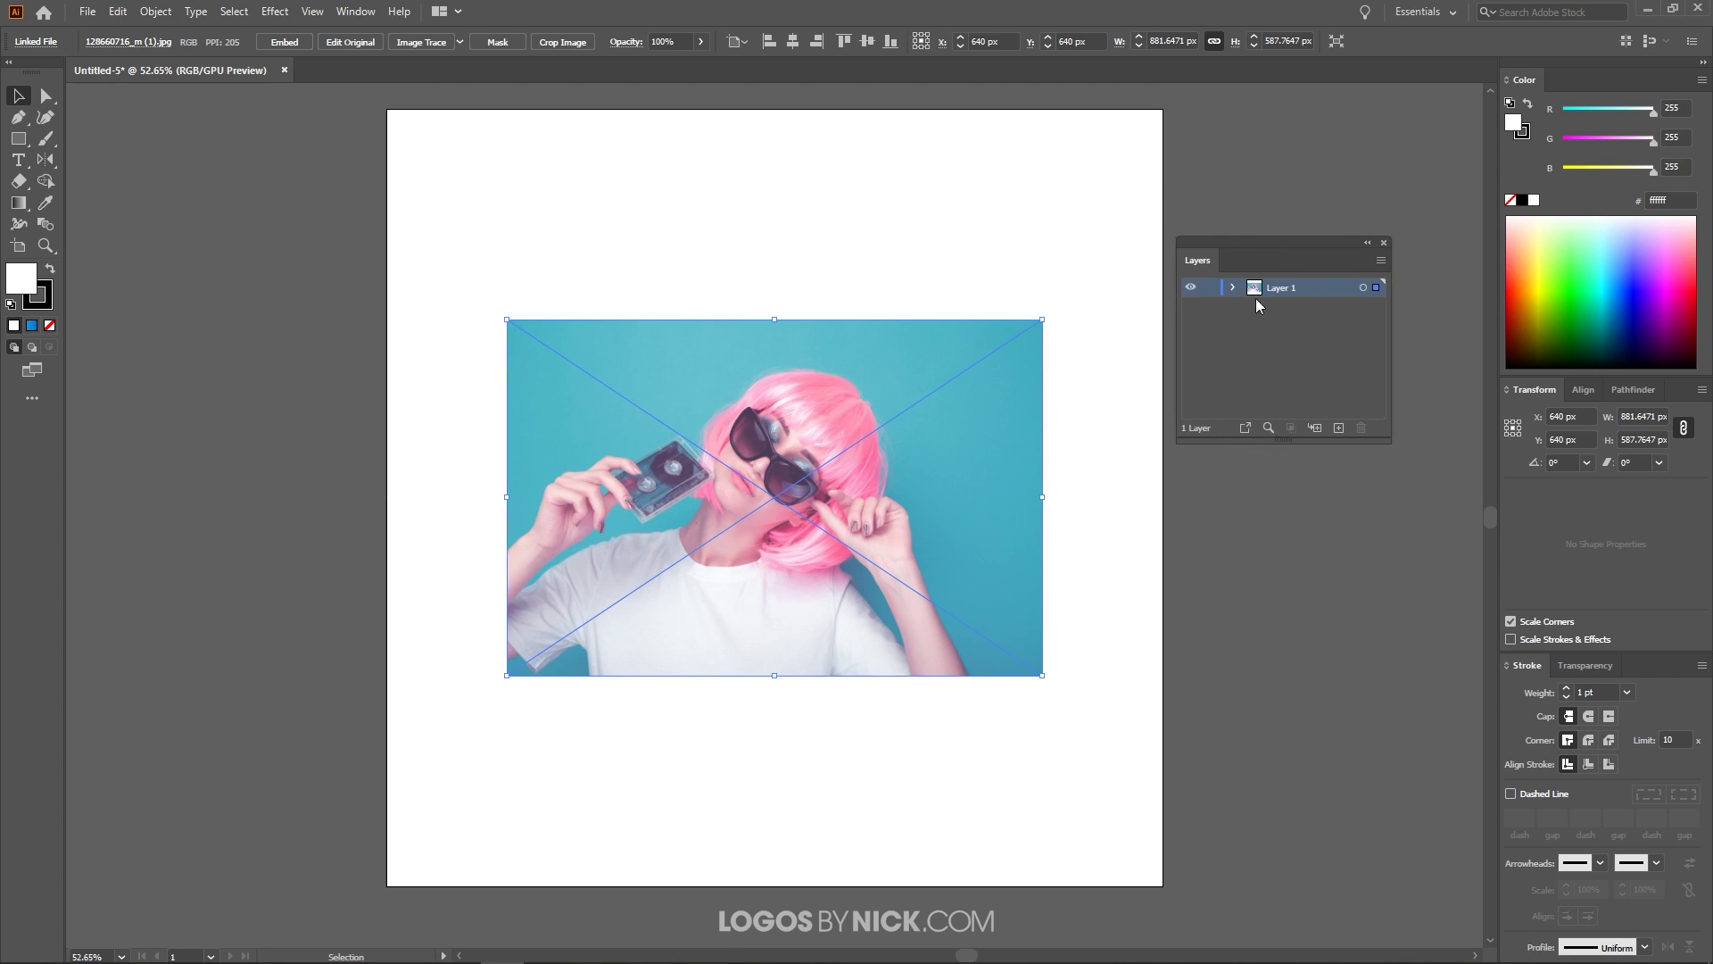
Add Layer 2, lock the photo's Layer 1, and make Layer 2 the working layer.
click(1339, 429)
click(1283, 310)
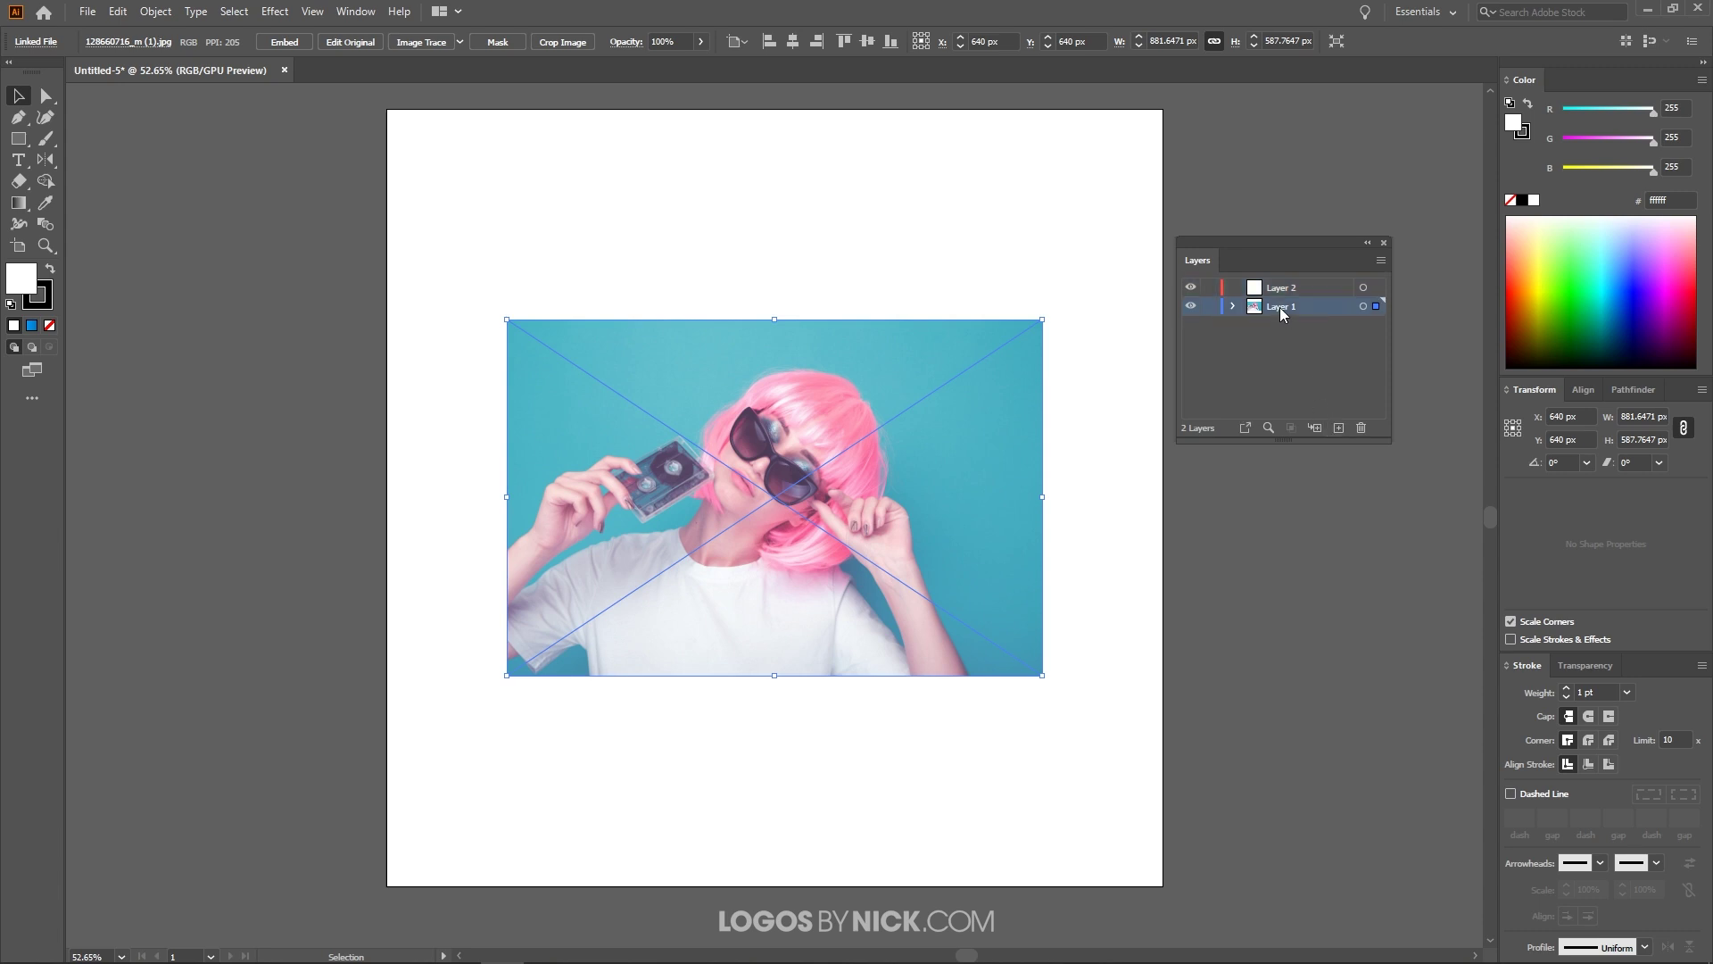
click(1212, 307)
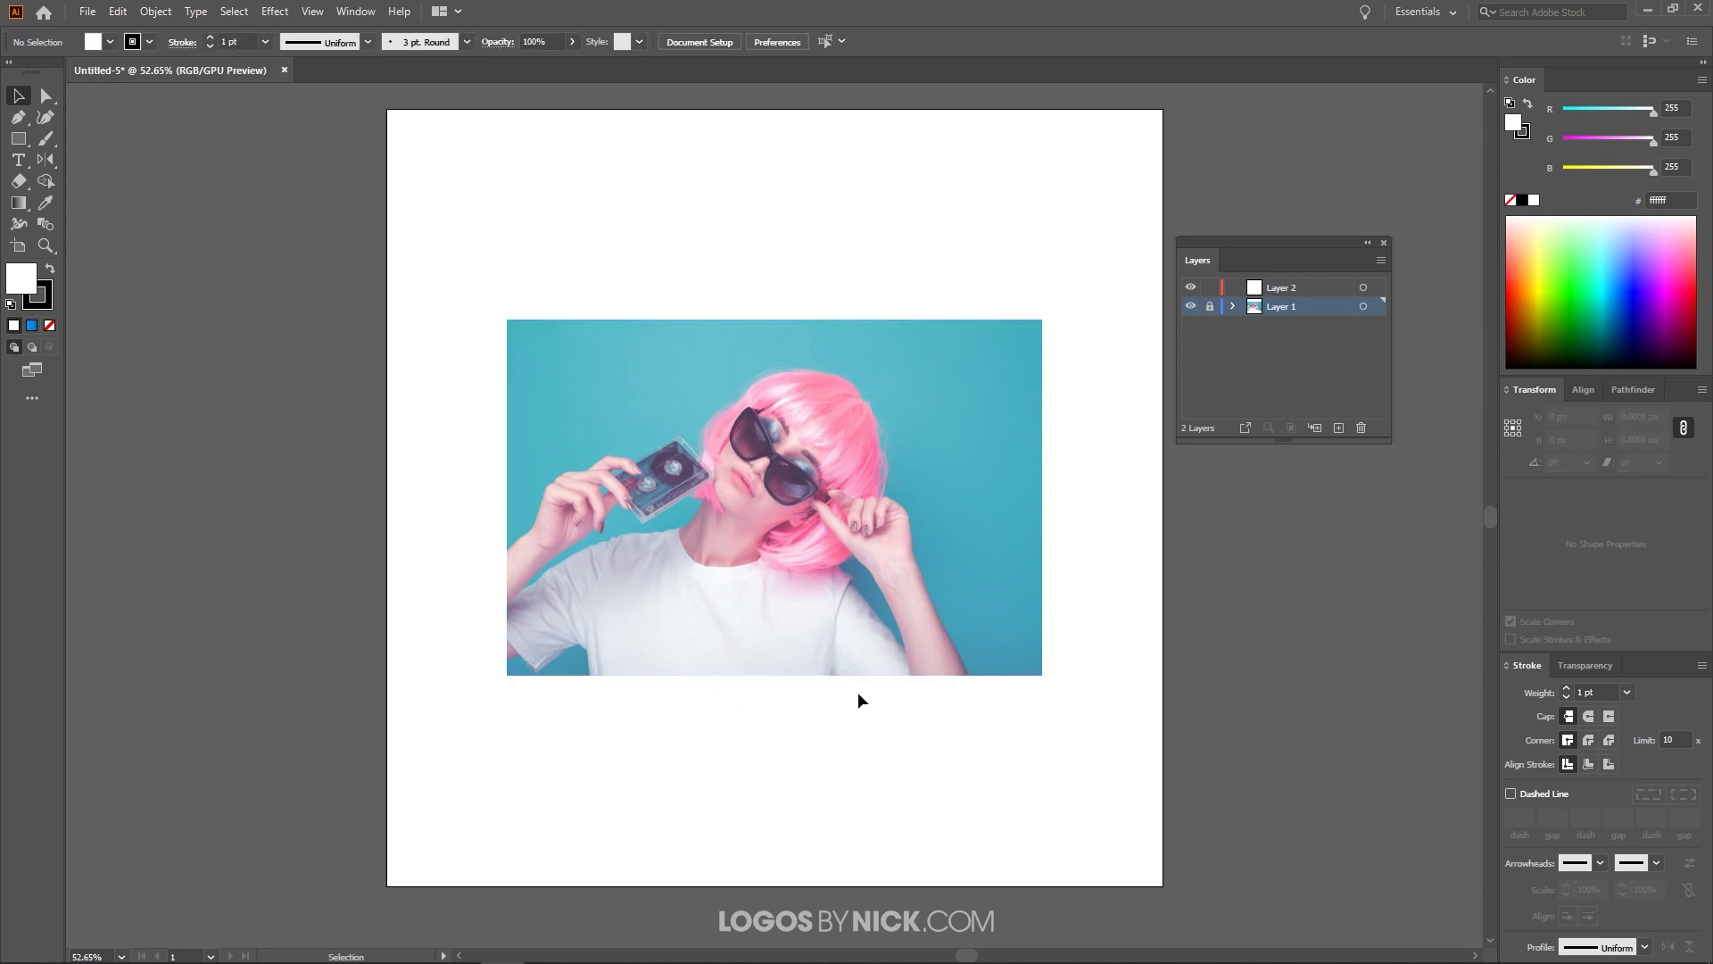
click(1319, 298)
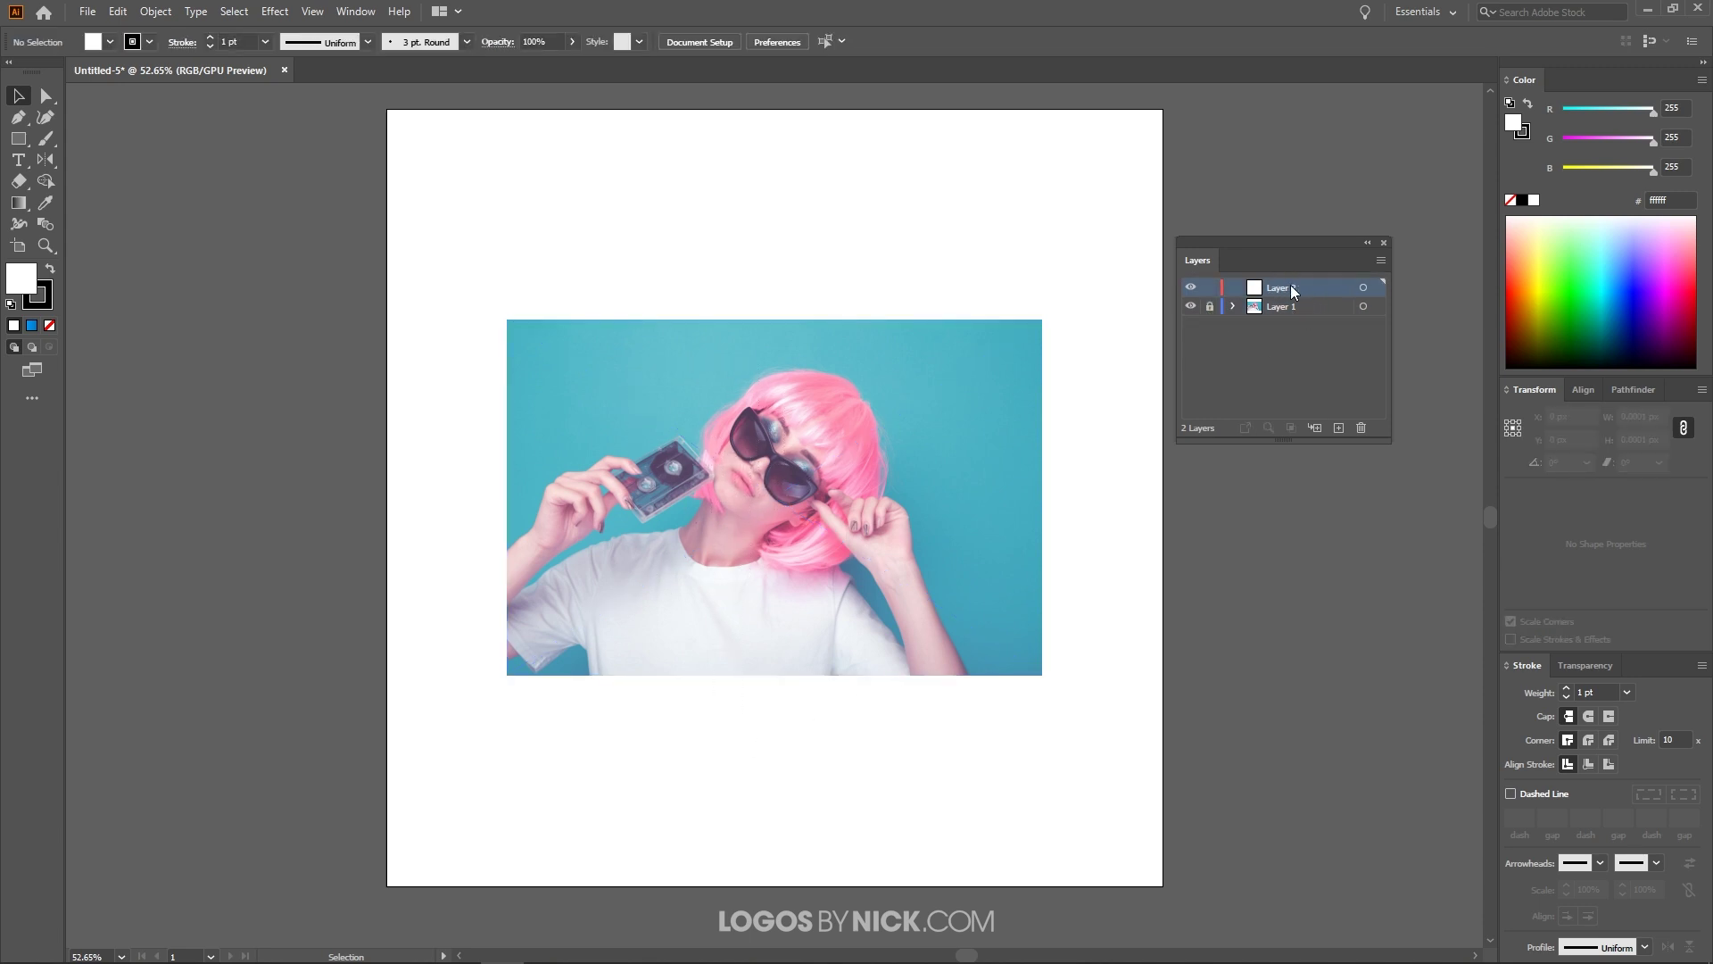
drag(1284, 241, 1344, 175)
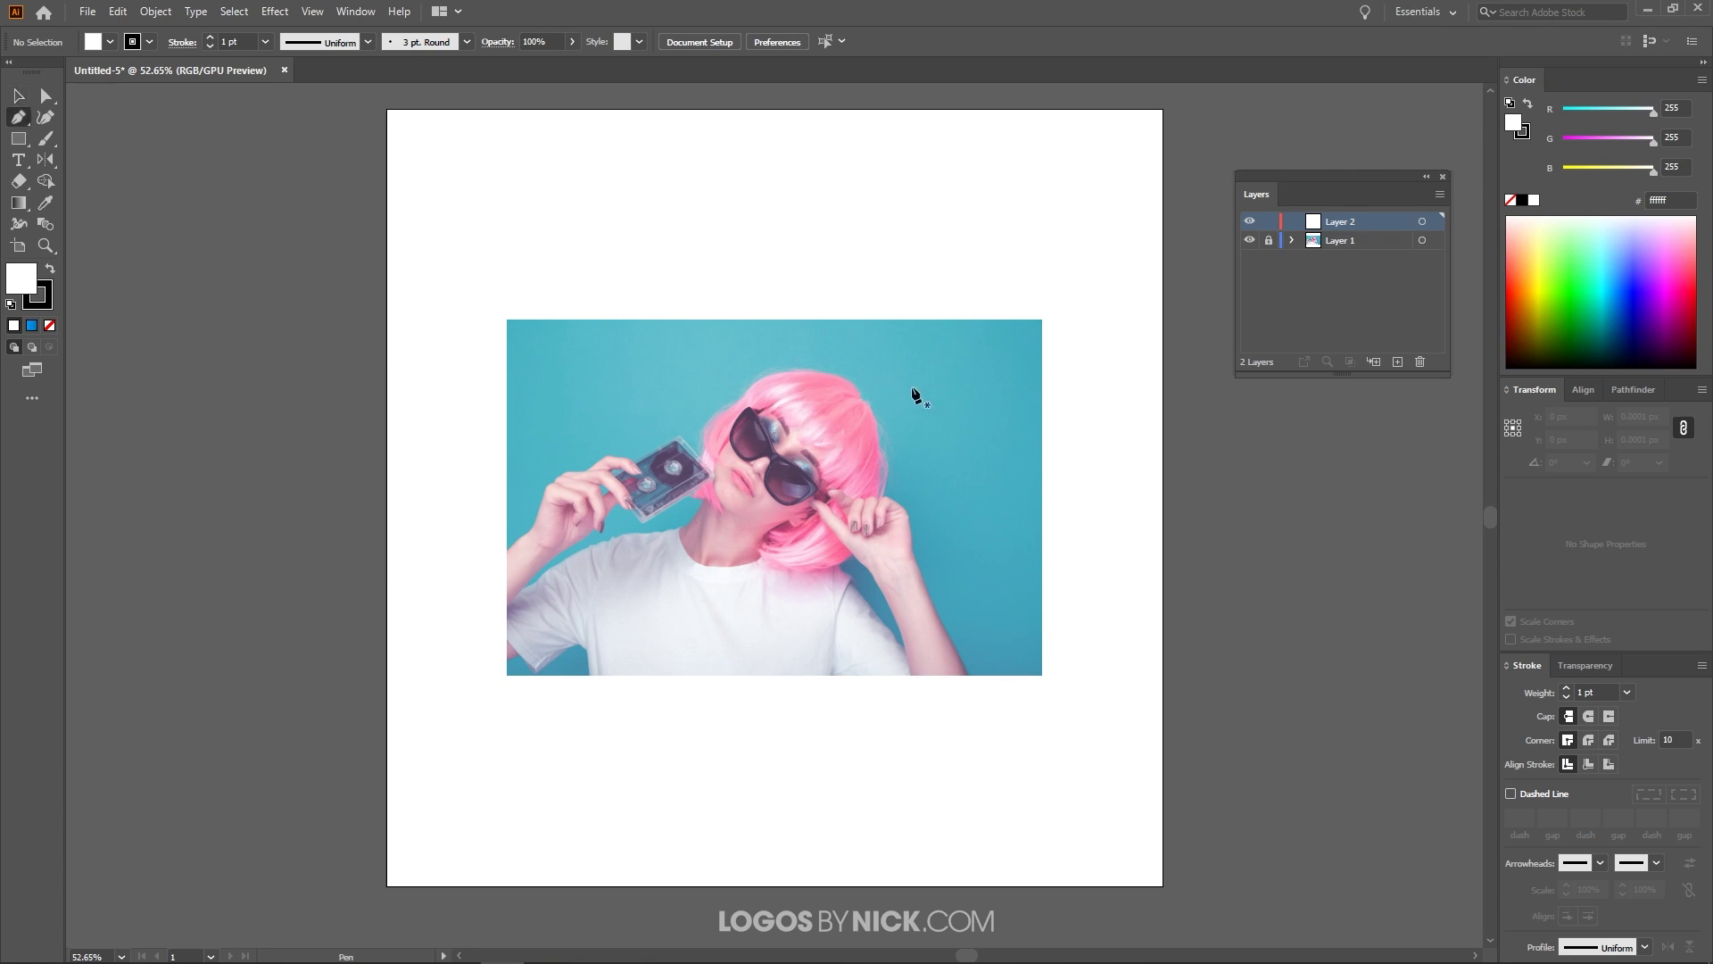
Zoom in on the top of the hair, then draw and undo a test line.
key(ctrl+equal)
key(ctrl+equal)
key(ctrl+equal)
key(ctrl+equal)
key(ctrl+equal)
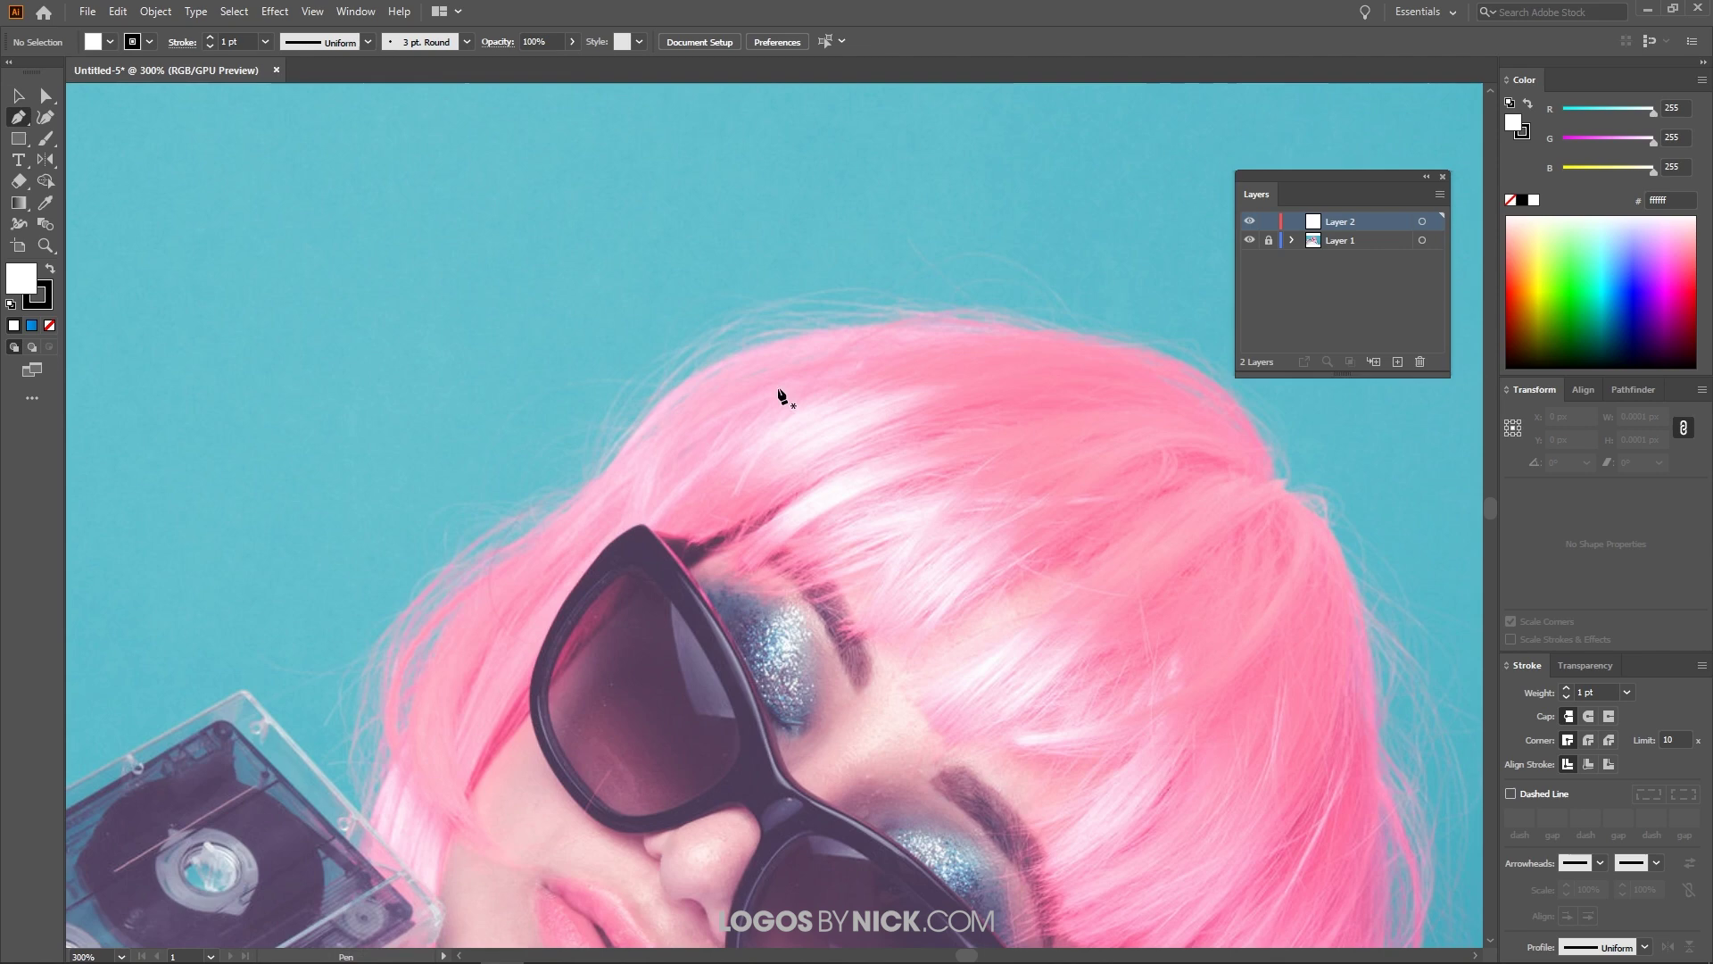
drag(896, 459, 834, 452)
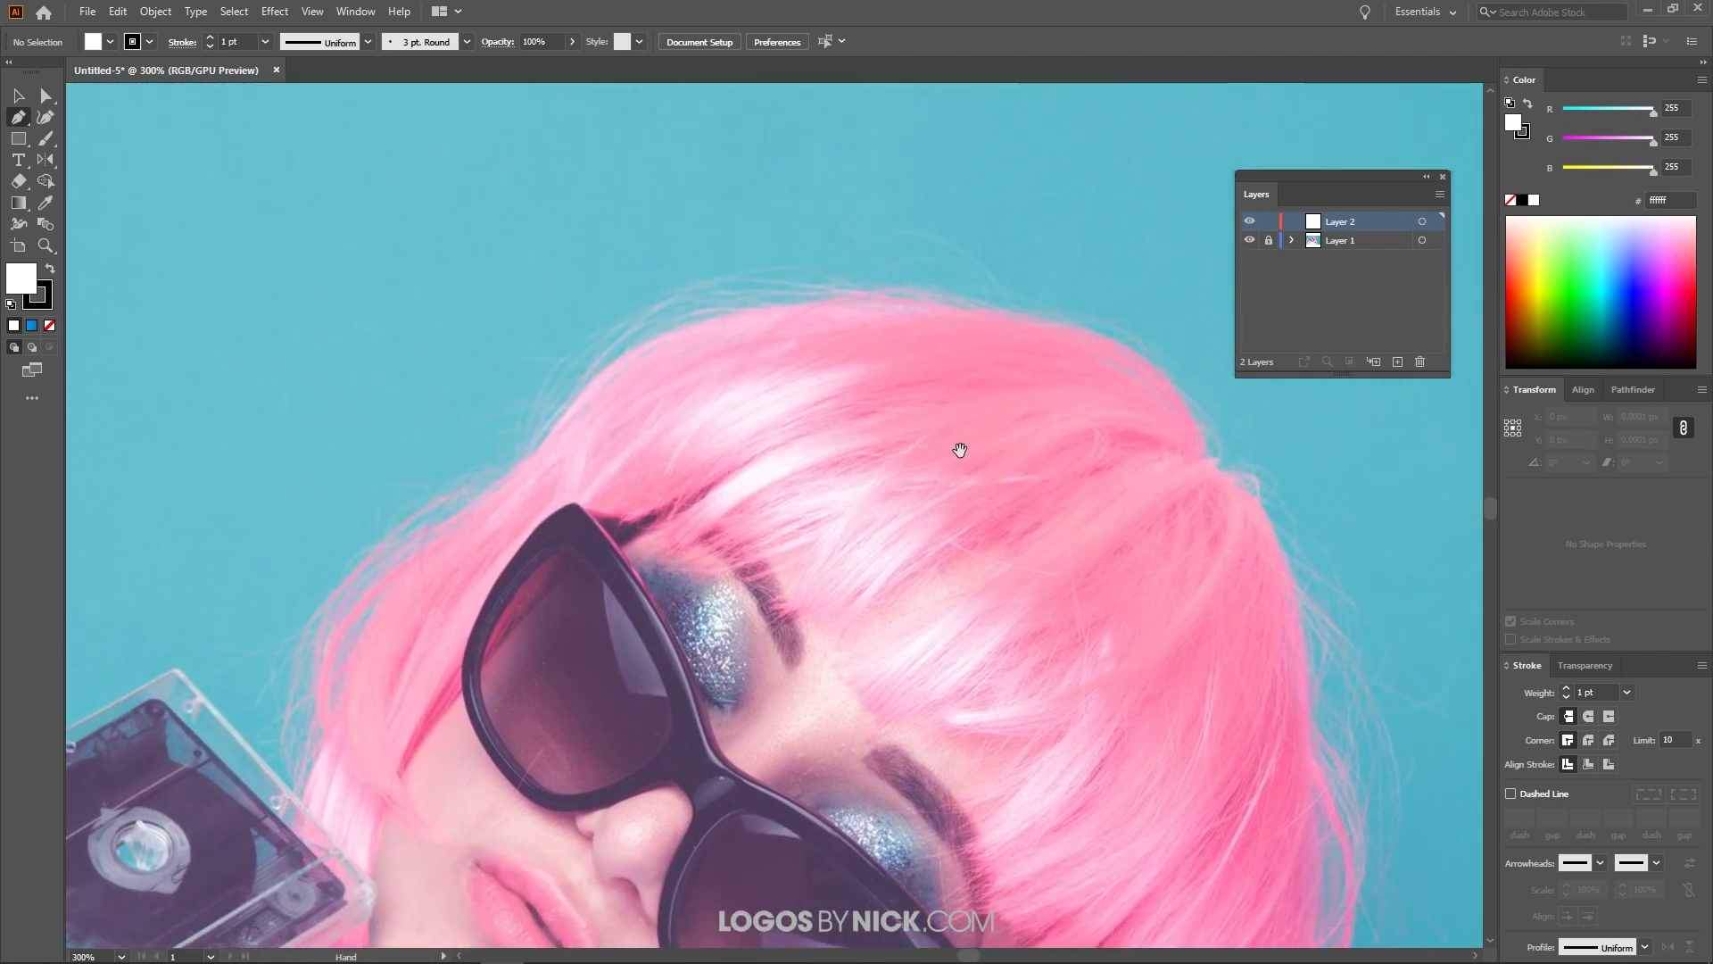
mouse_move(961, 452)
mouse_down()
mouse_move(714, 452)
mouse_move(902, 398)
mouse_up()
click(688, 288)
click(555, 470)
key(ctrl+z)
key(ctrl+z)
Draw a trial four-sided polygon over the hair, then undo it completely.
drag(658, 386, 618, 456)
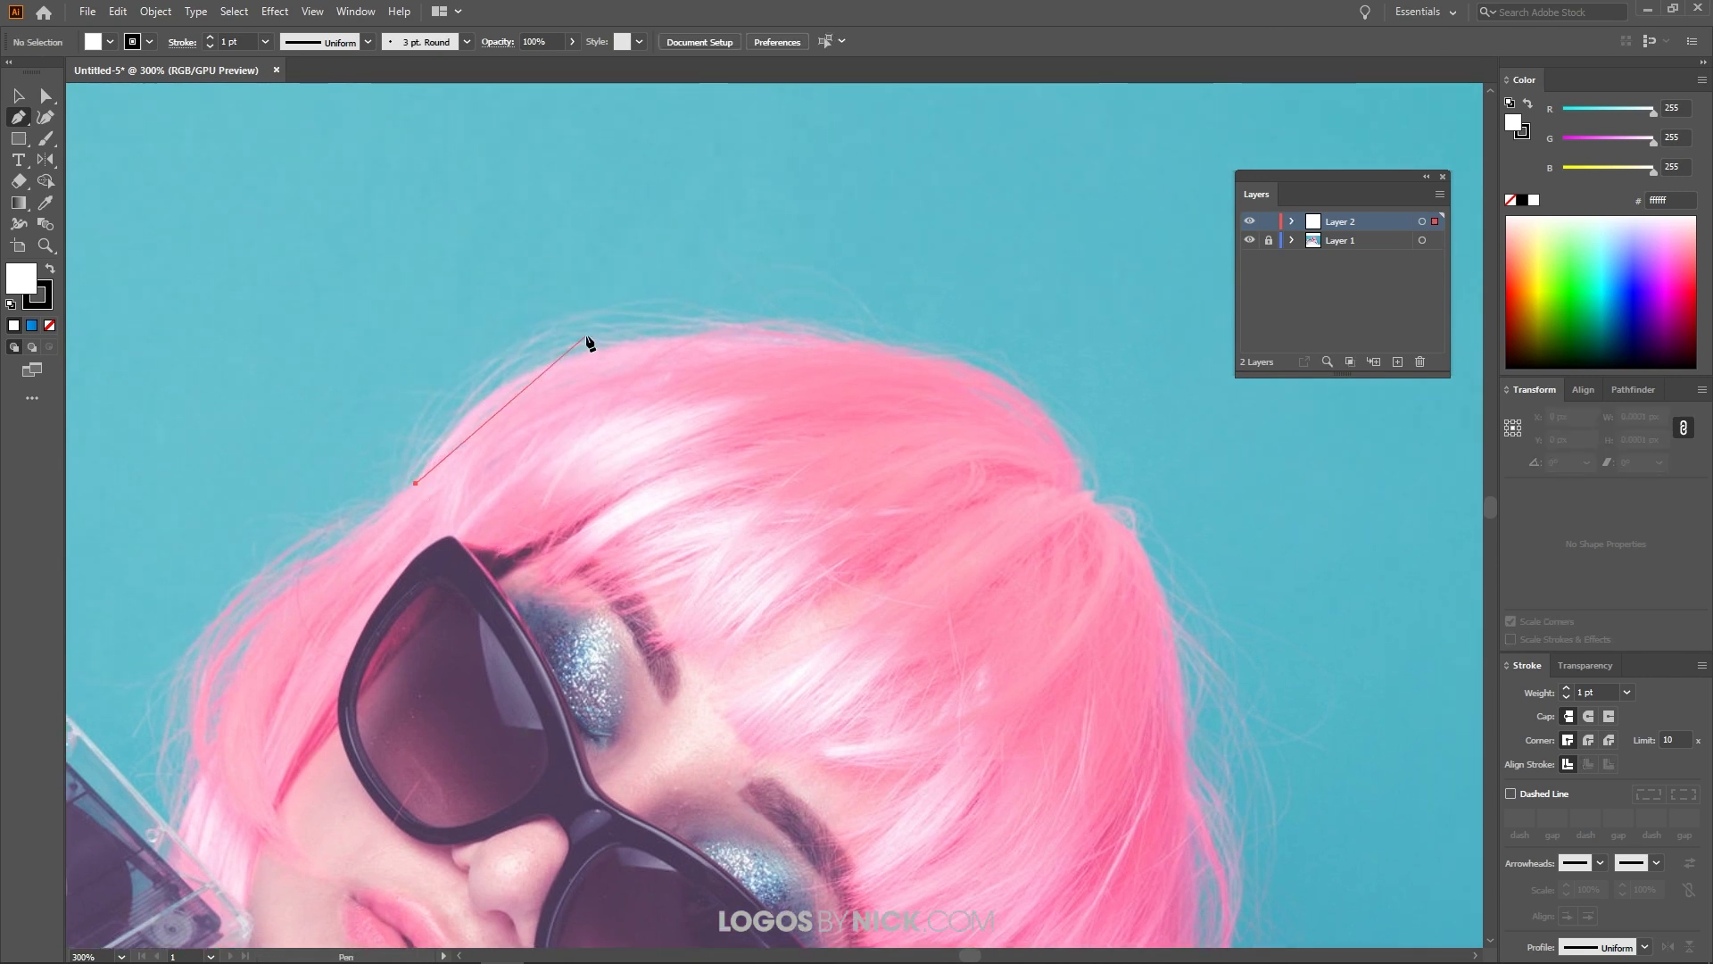
click(415, 483)
click(532, 369)
click(799, 332)
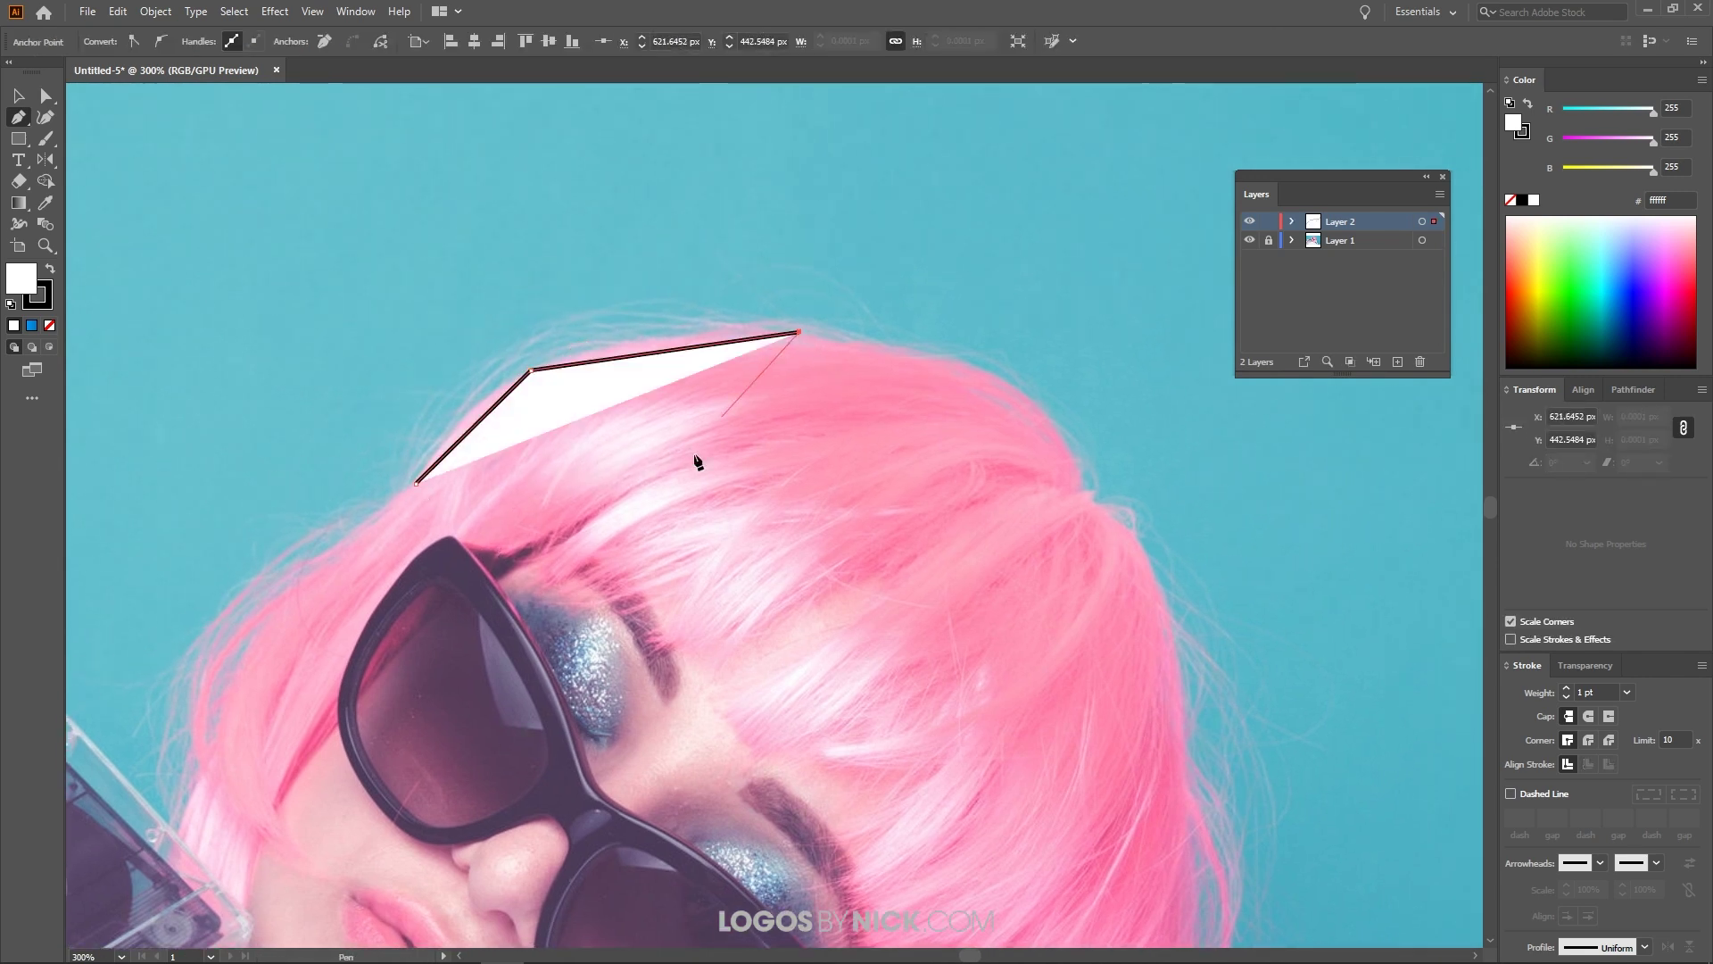
click(694, 491)
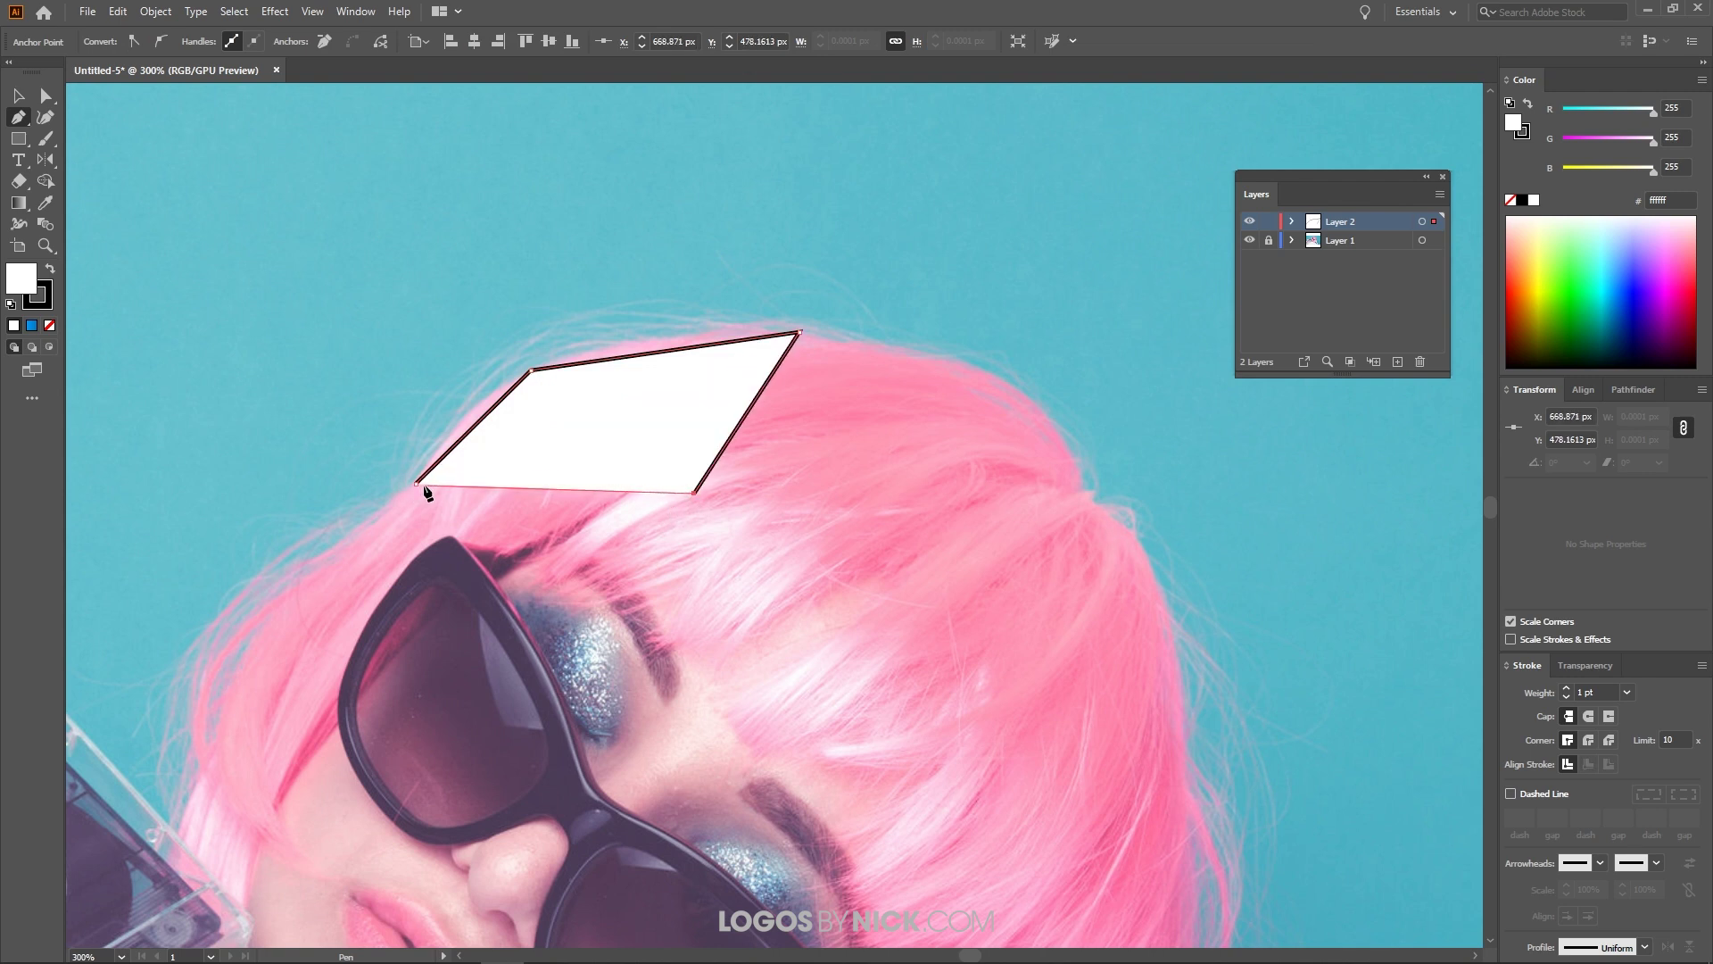
click(417, 484)
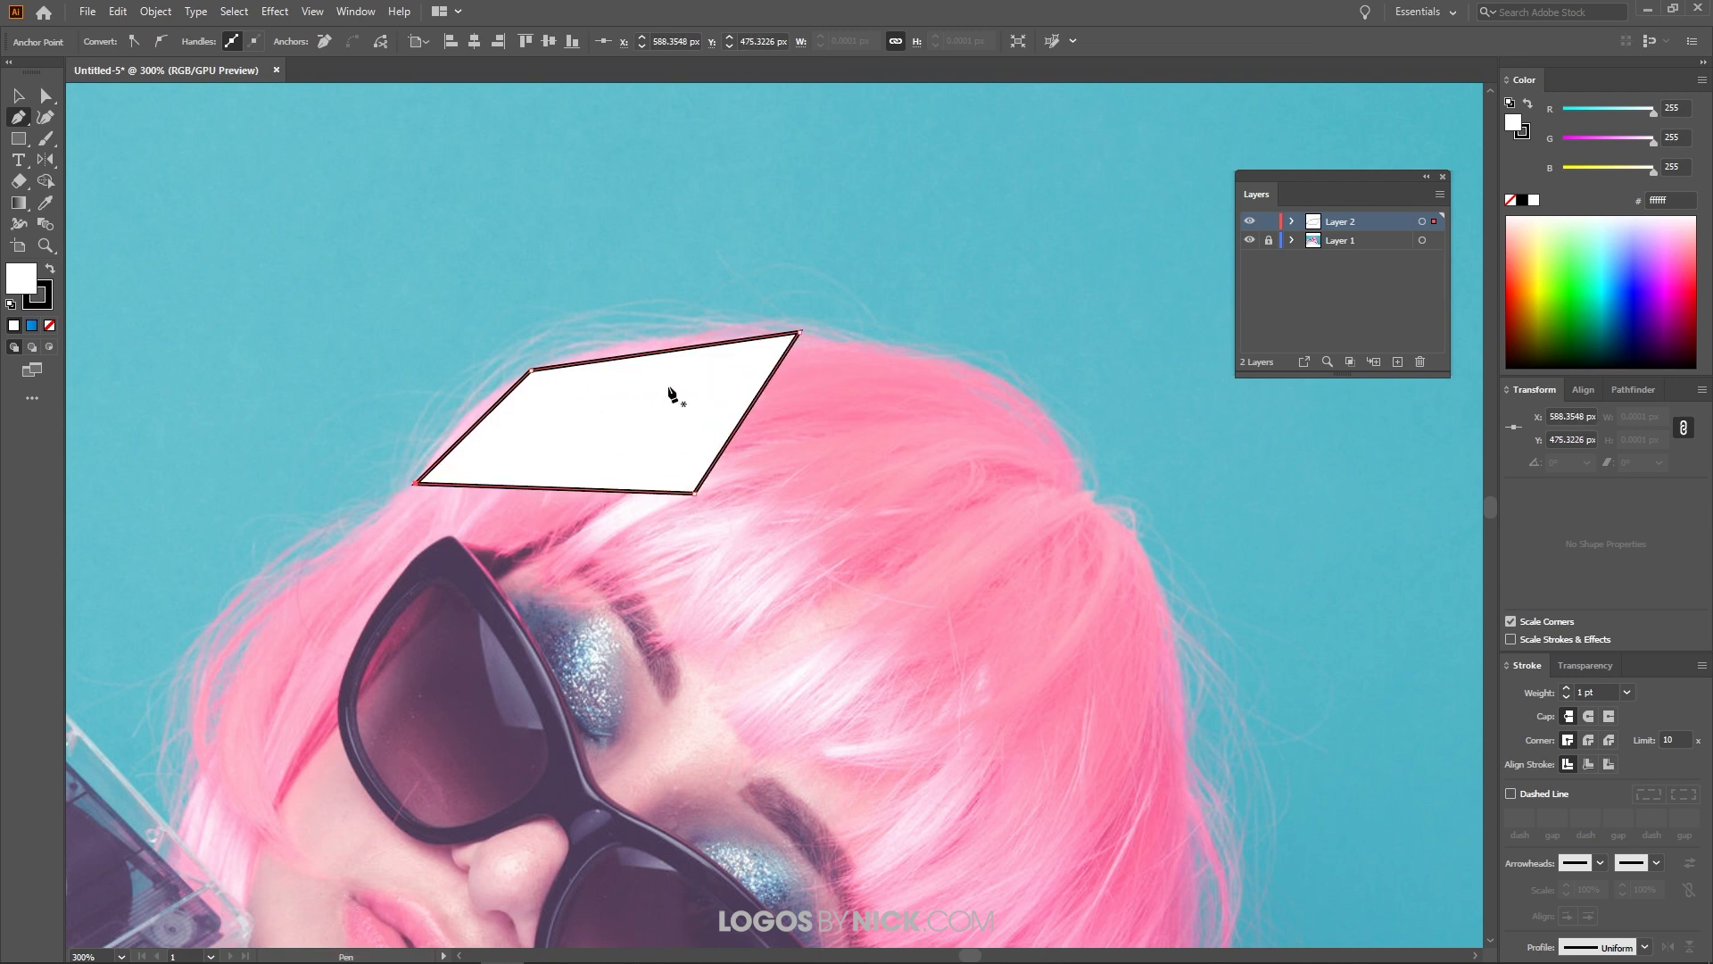
key(ctrl+z)
key(ctrl+z)
key(ctrl+z)
key(ctrl+z)
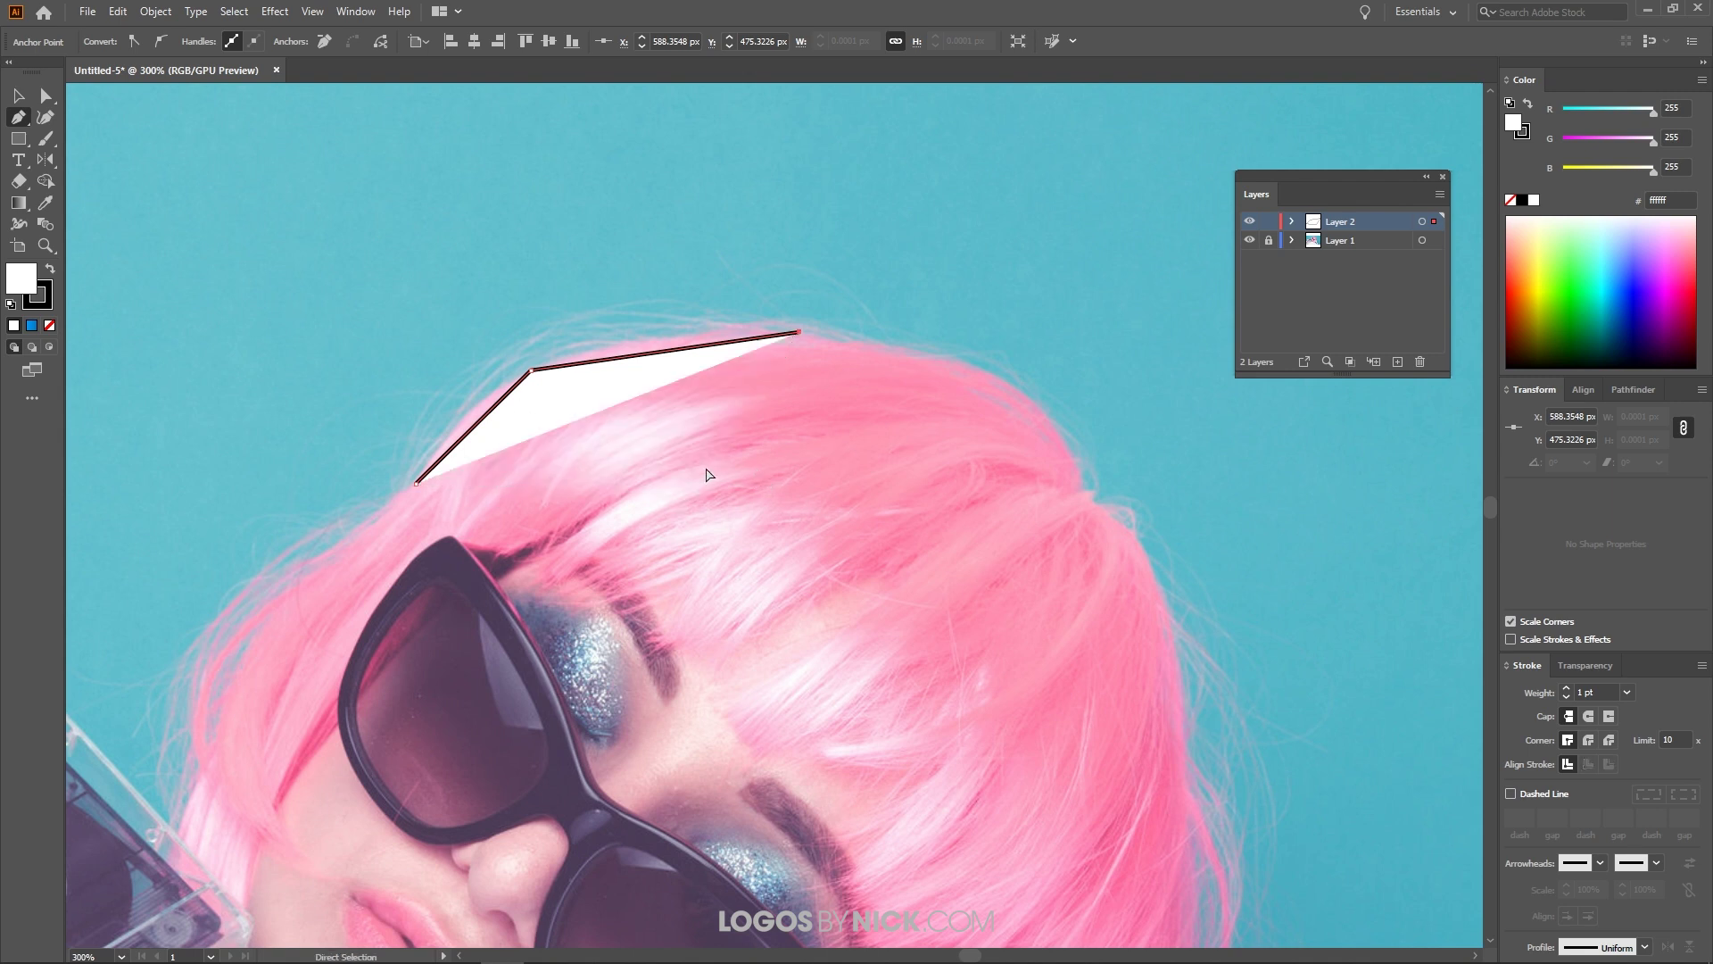
key(ctrl+z)
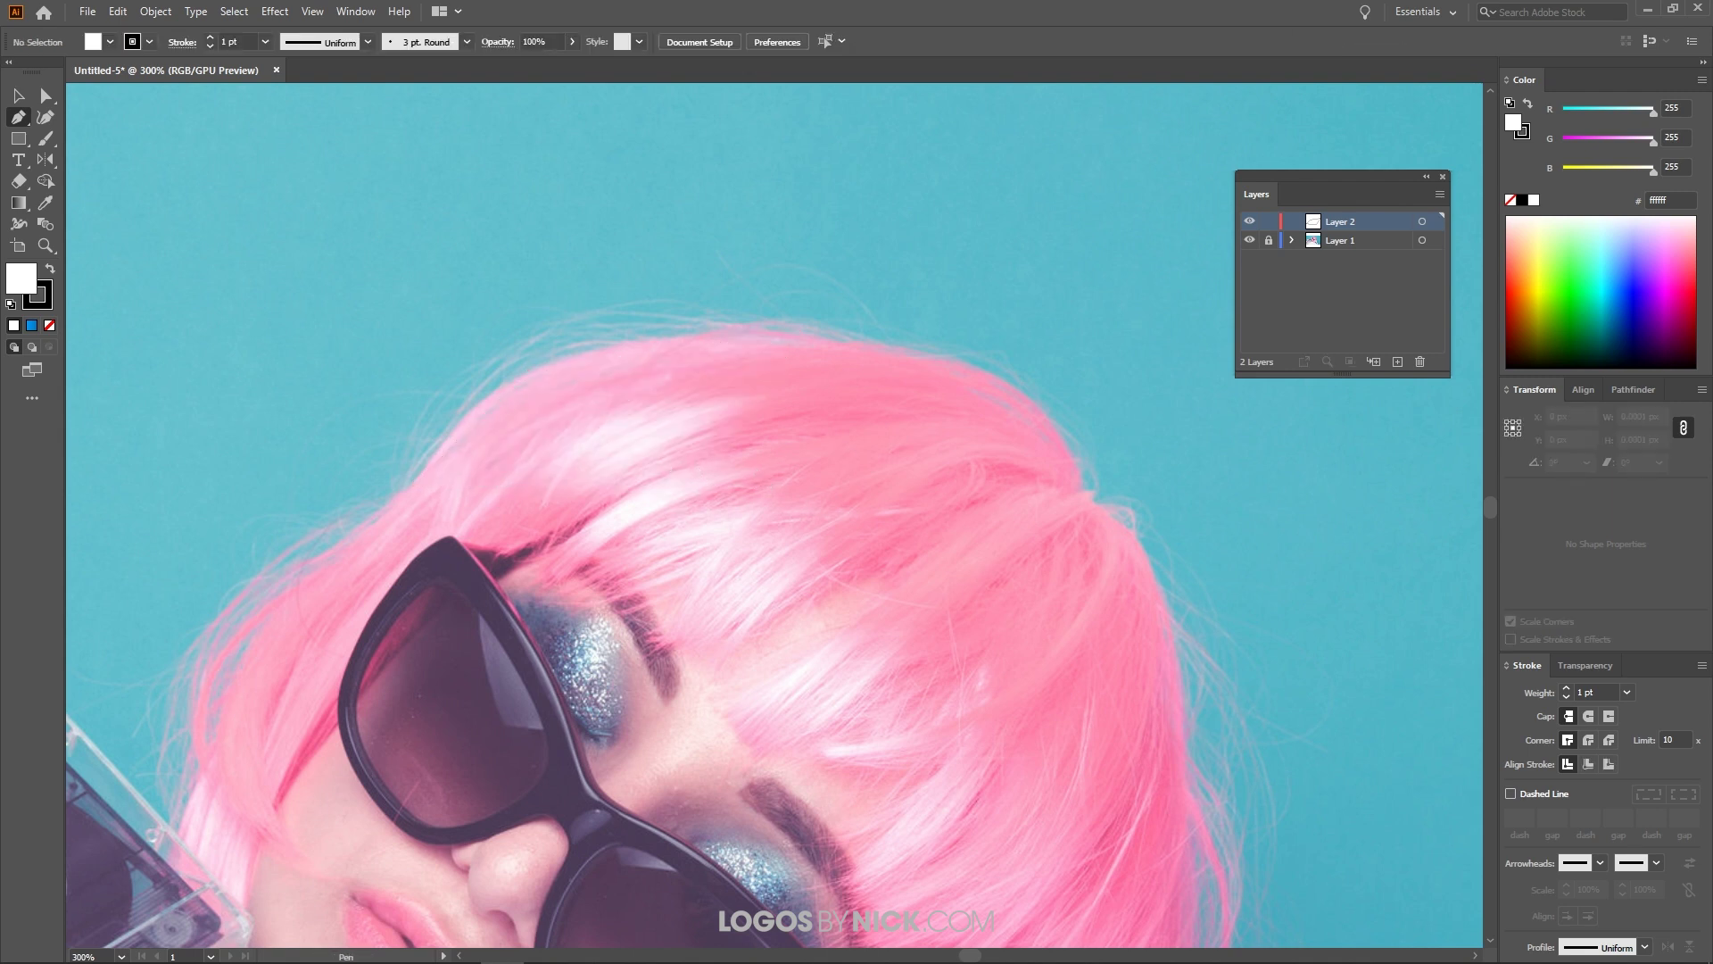
With fill set to None, trace a four-point outline over the hair and remove its top-right point.
click(51, 326)
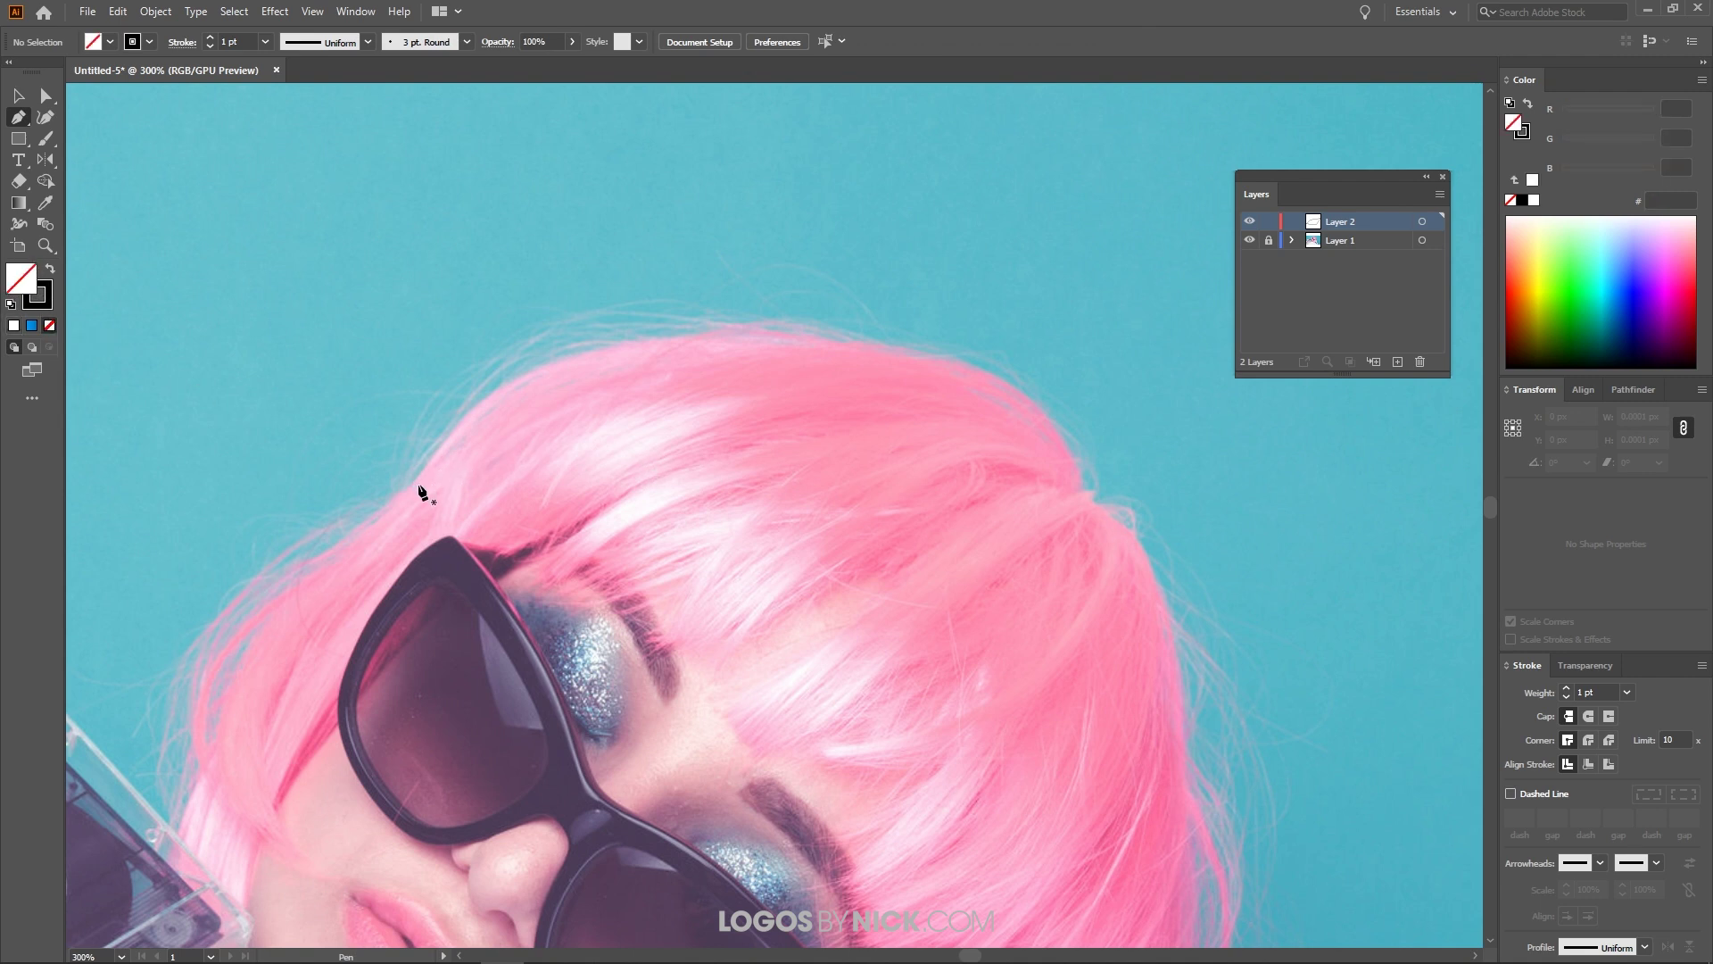
click(413, 483)
click(566, 357)
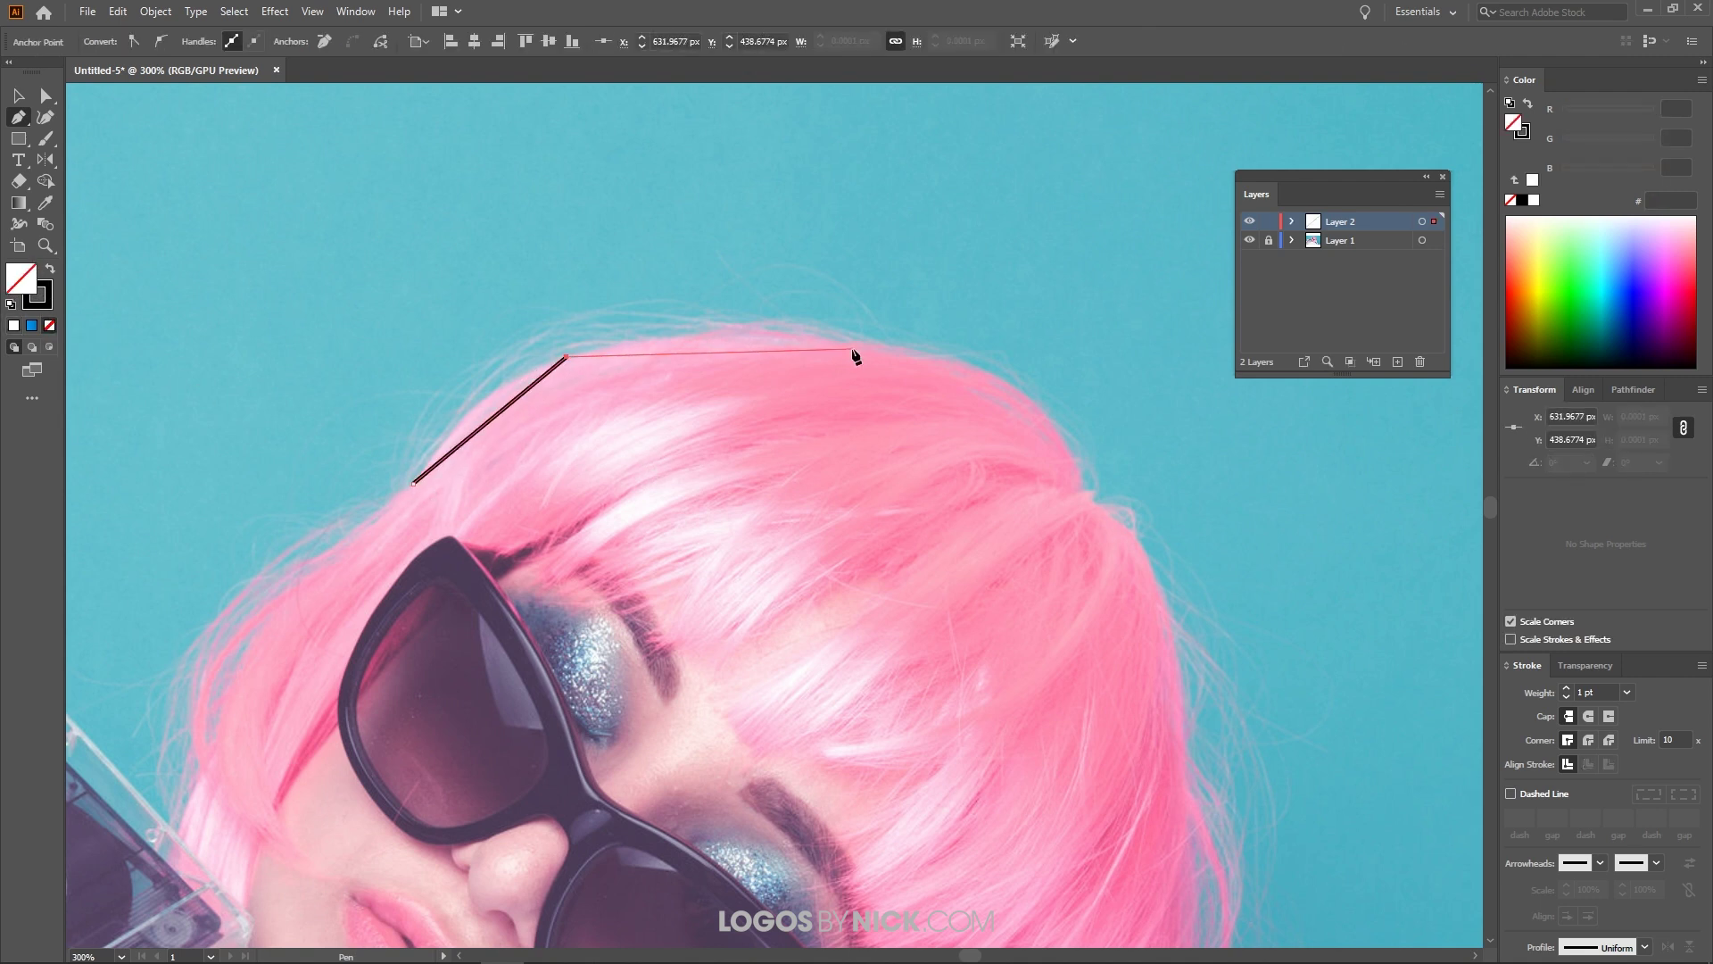
click(852, 343)
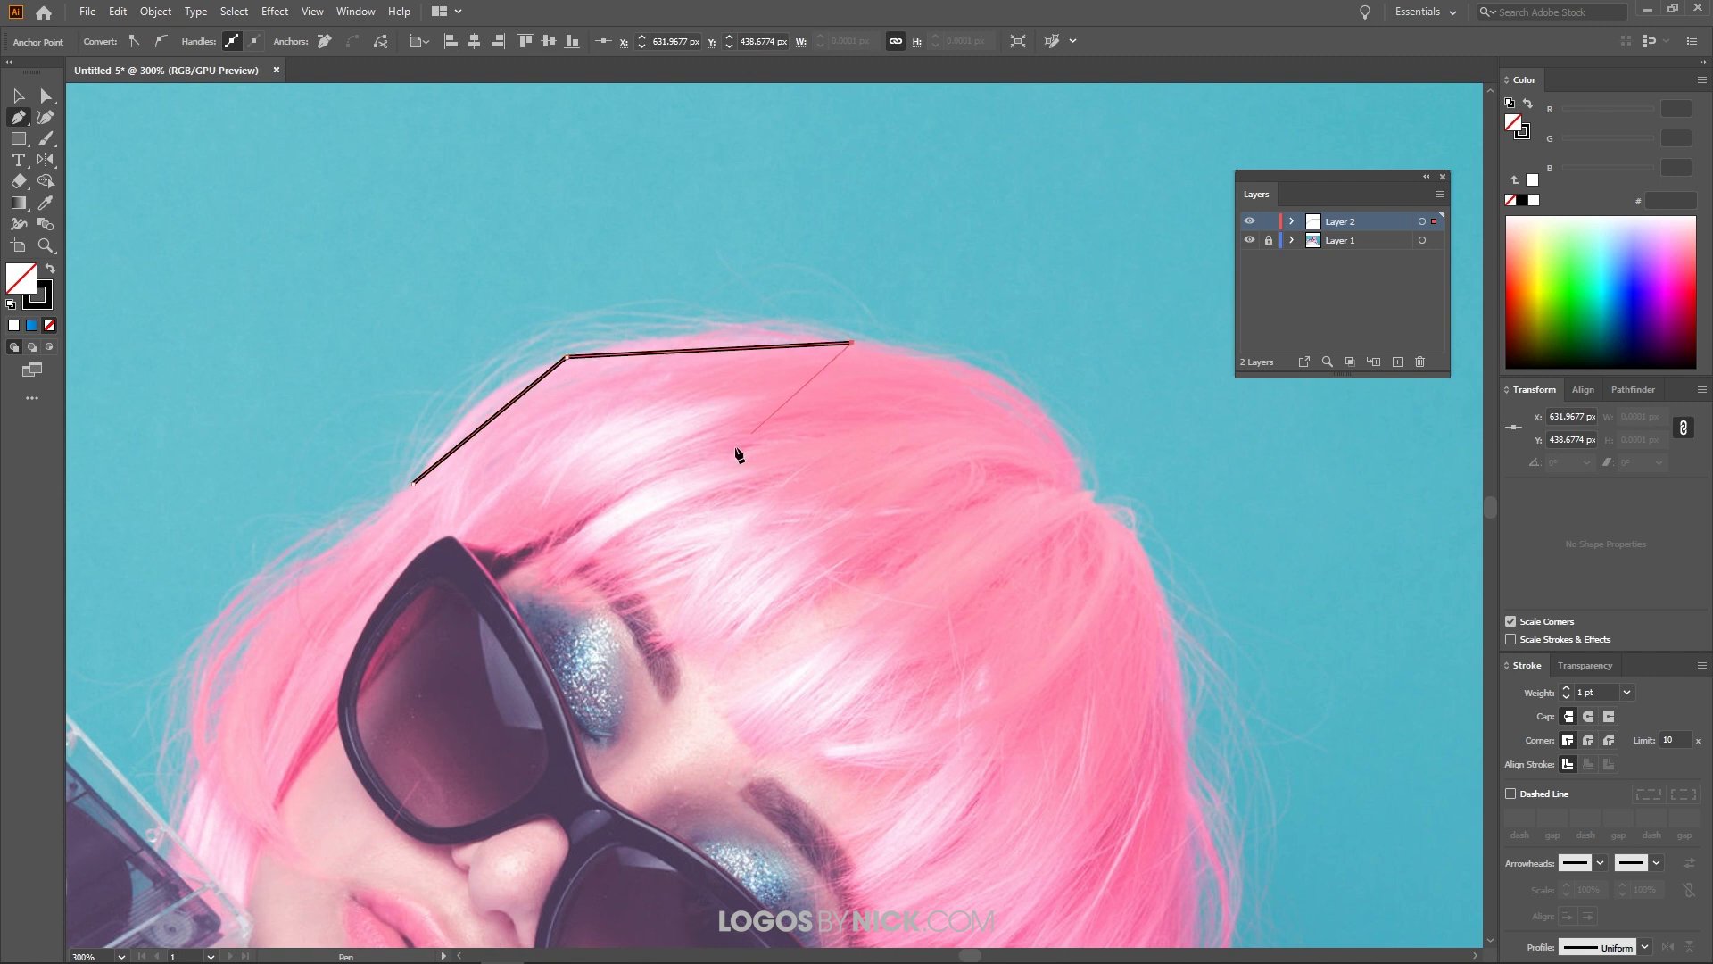
click(680, 499)
click(413, 483)
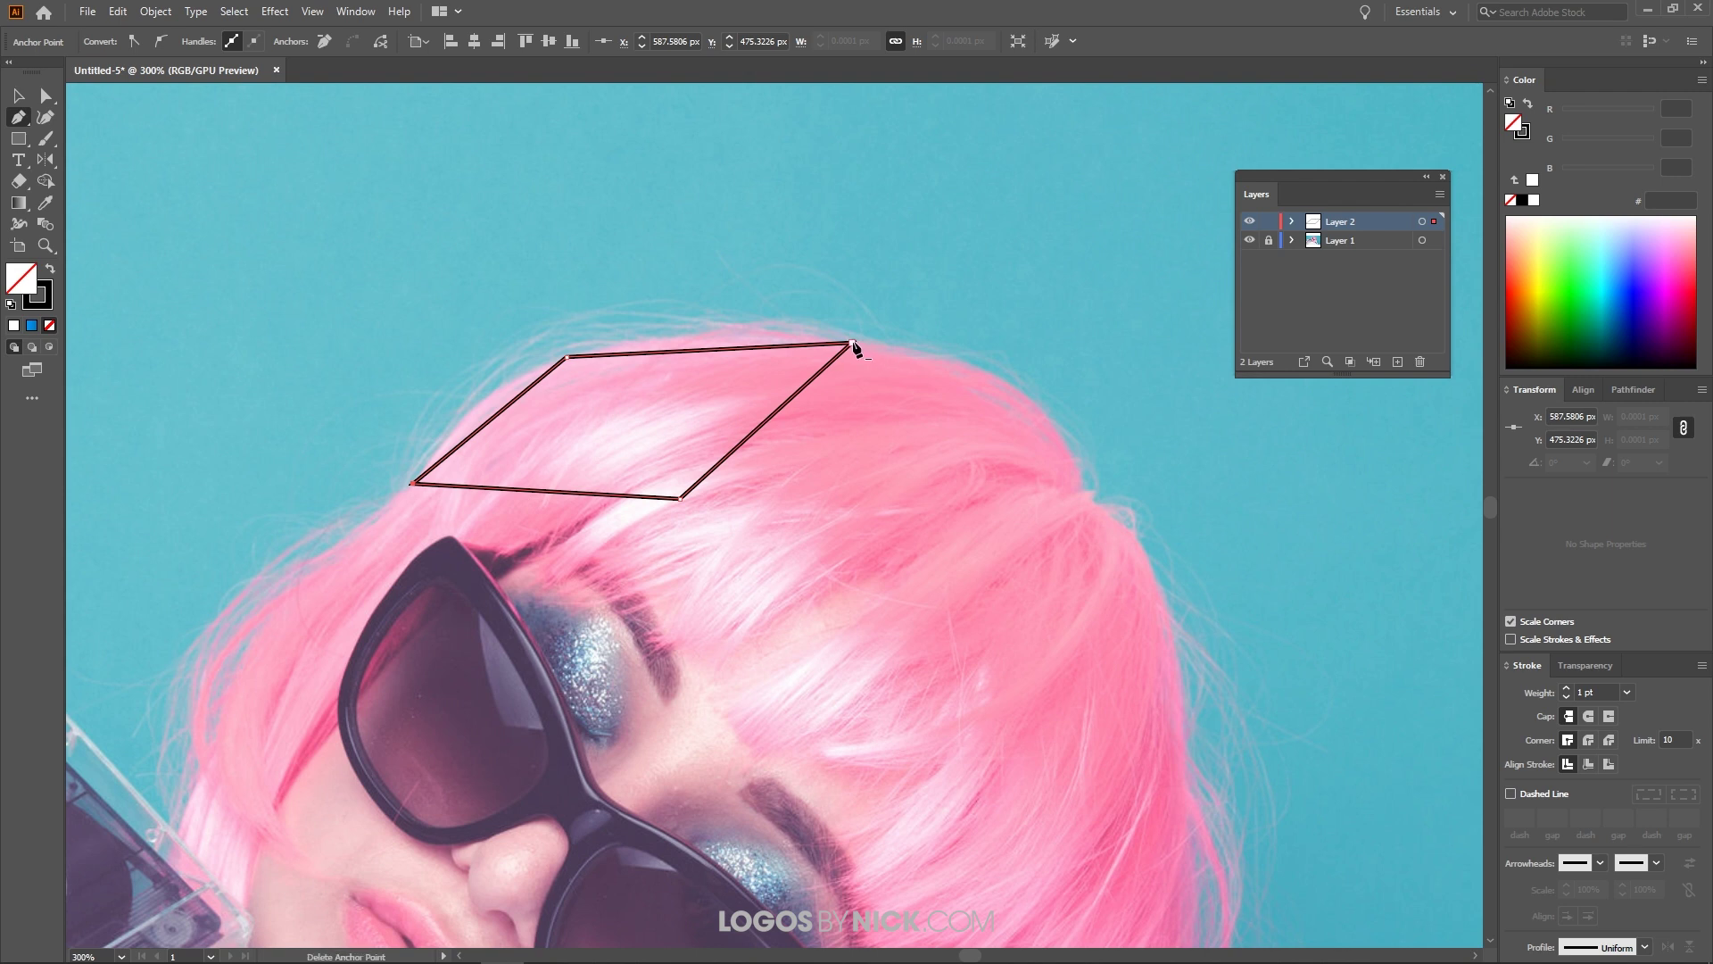
click(852, 346)
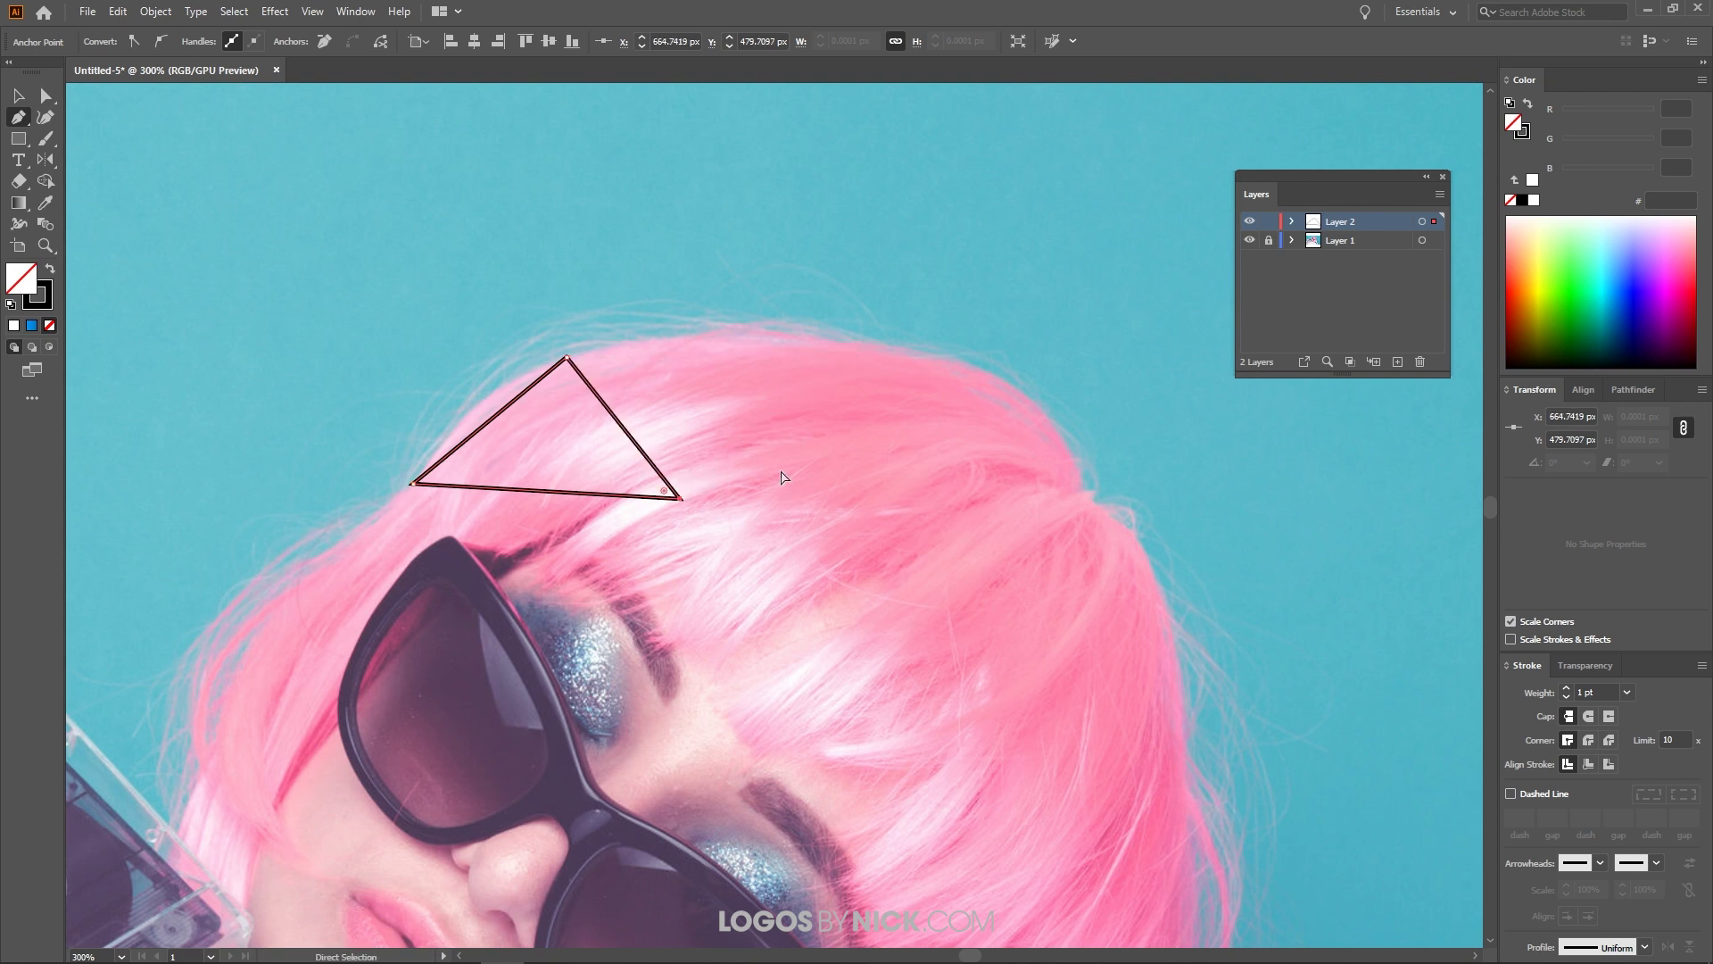
Restore the corner point and trace a second facet along the hair's right edge.
key(ctrl+z)
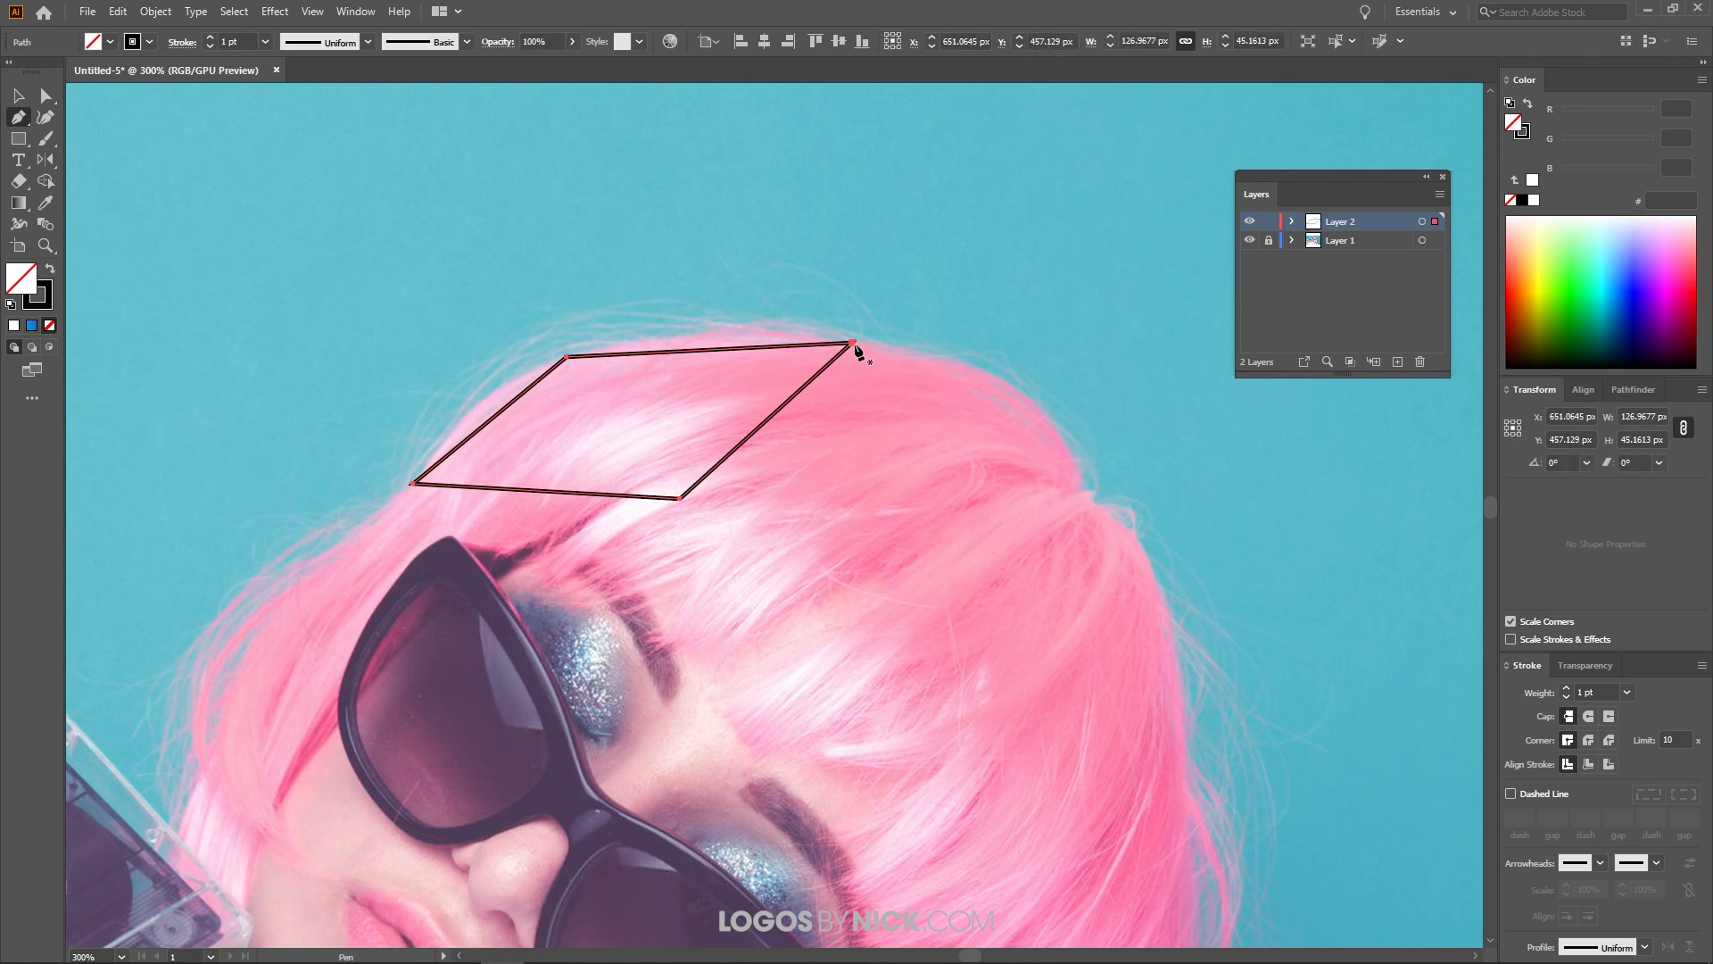
click(853, 345)
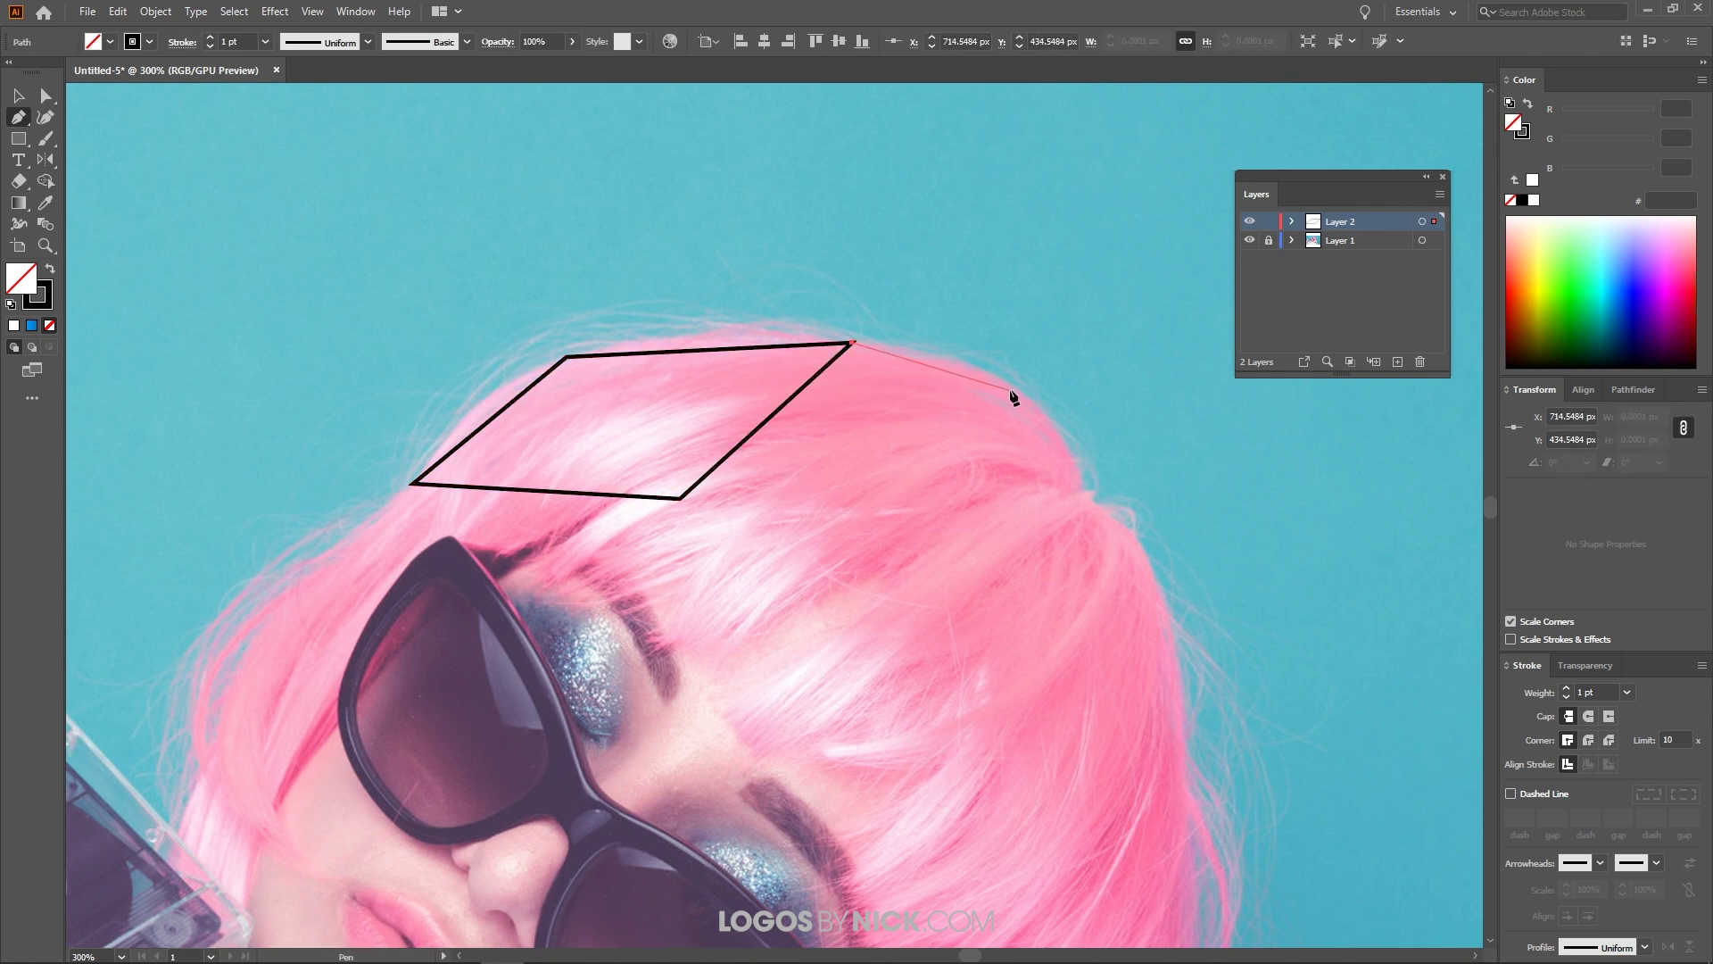
click(1011, 390)
click(1094, 493)
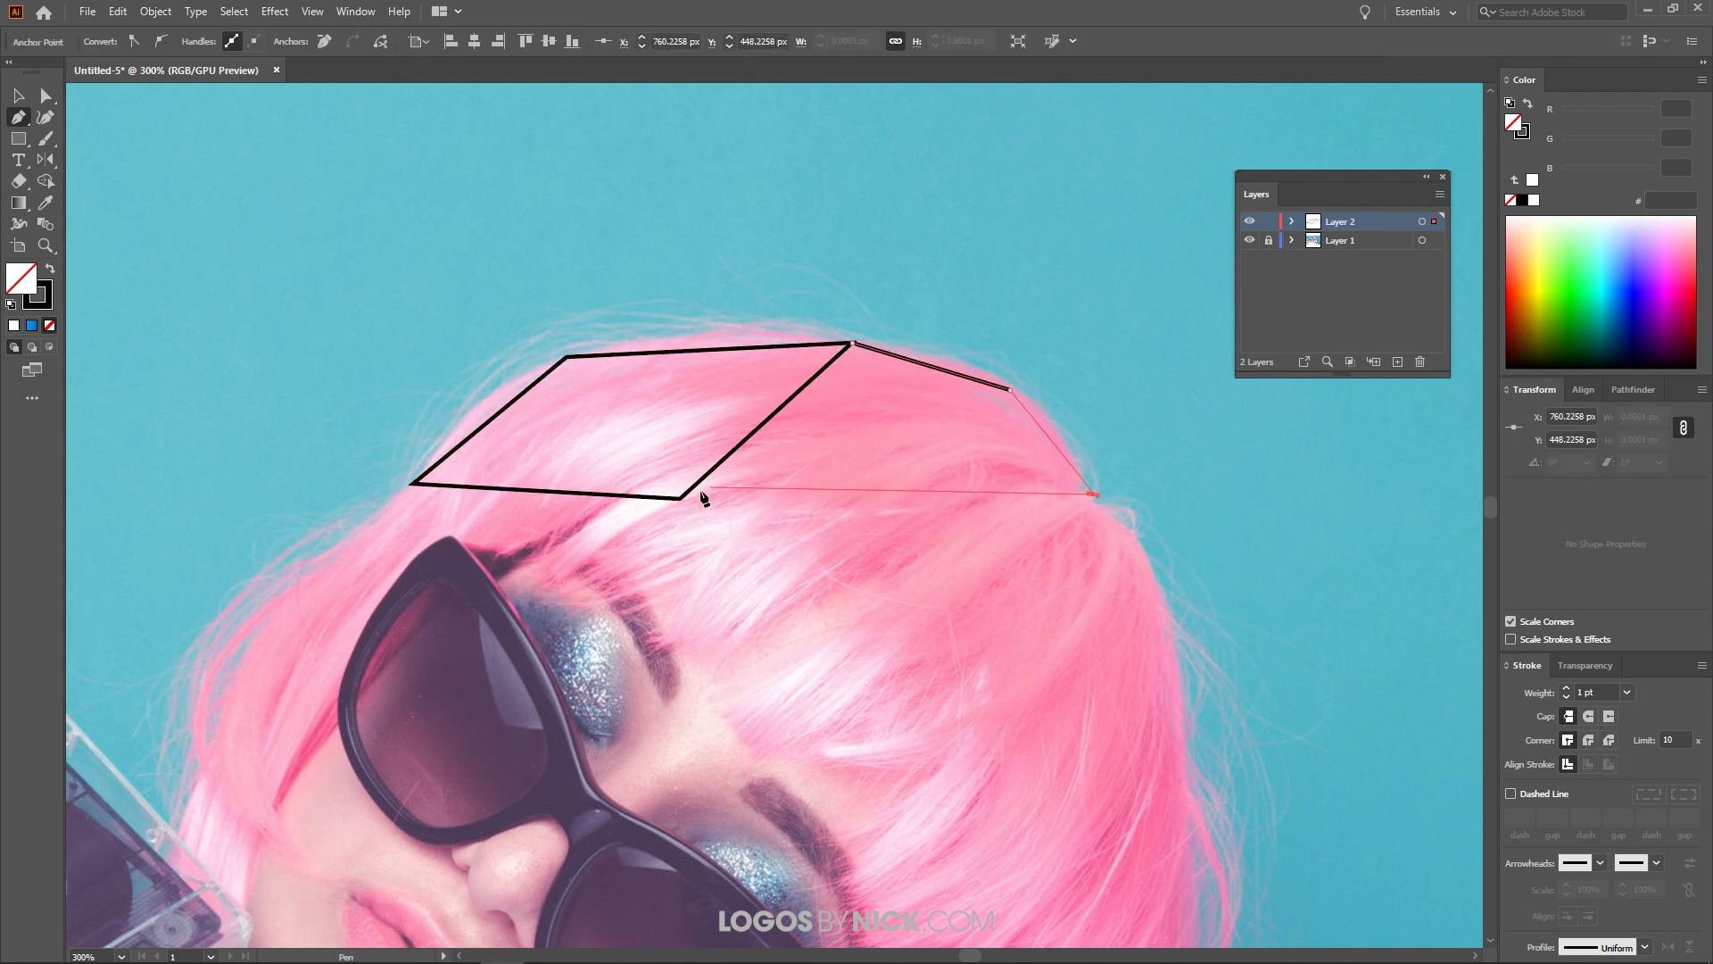
click(681, 497)
click(848, 347)
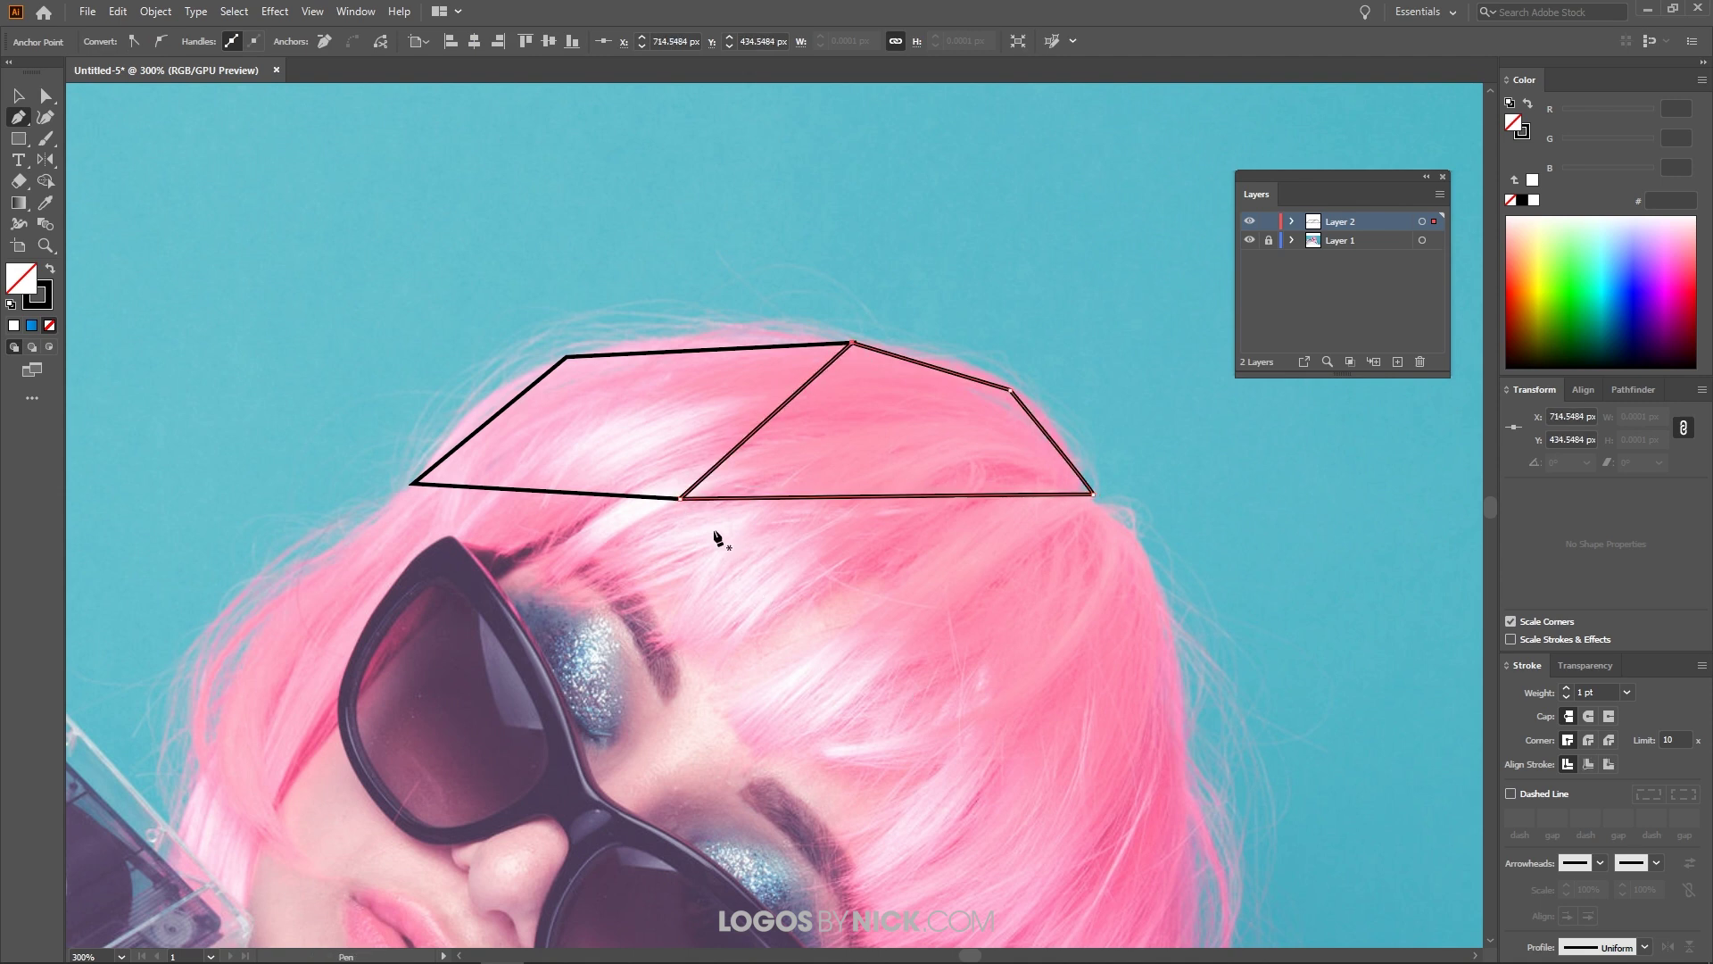
Trace two triangles below the central hair junction, sharing its corners.
click(681, 497)
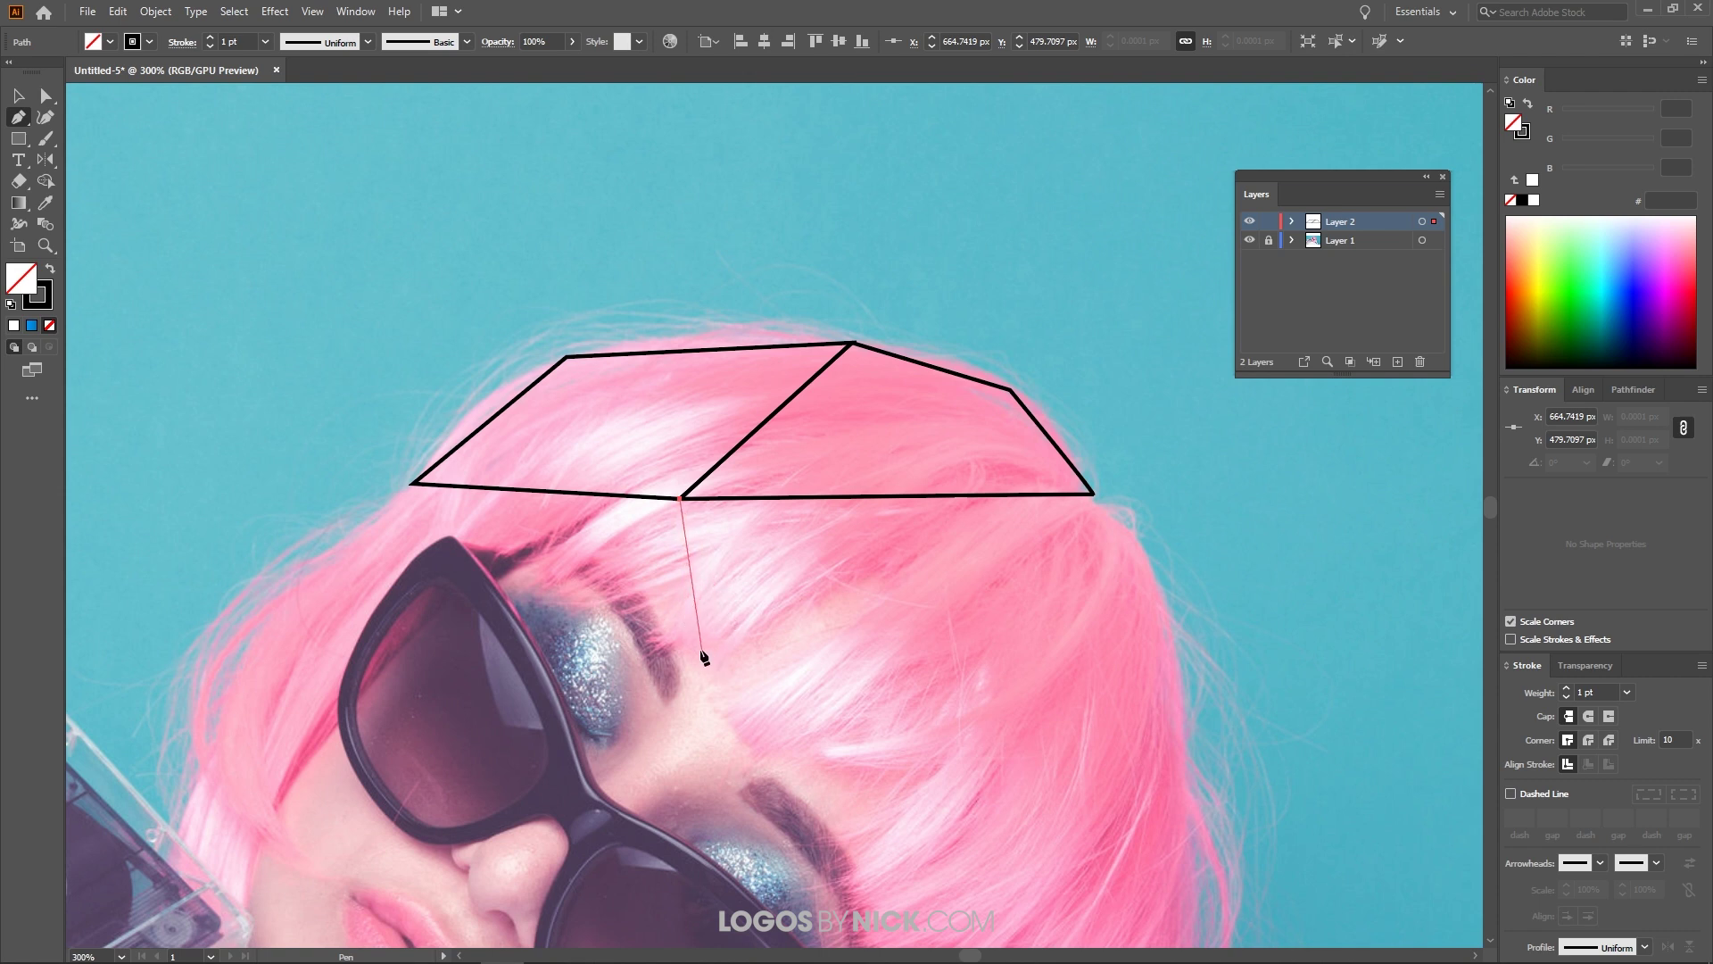
click(700, 649)
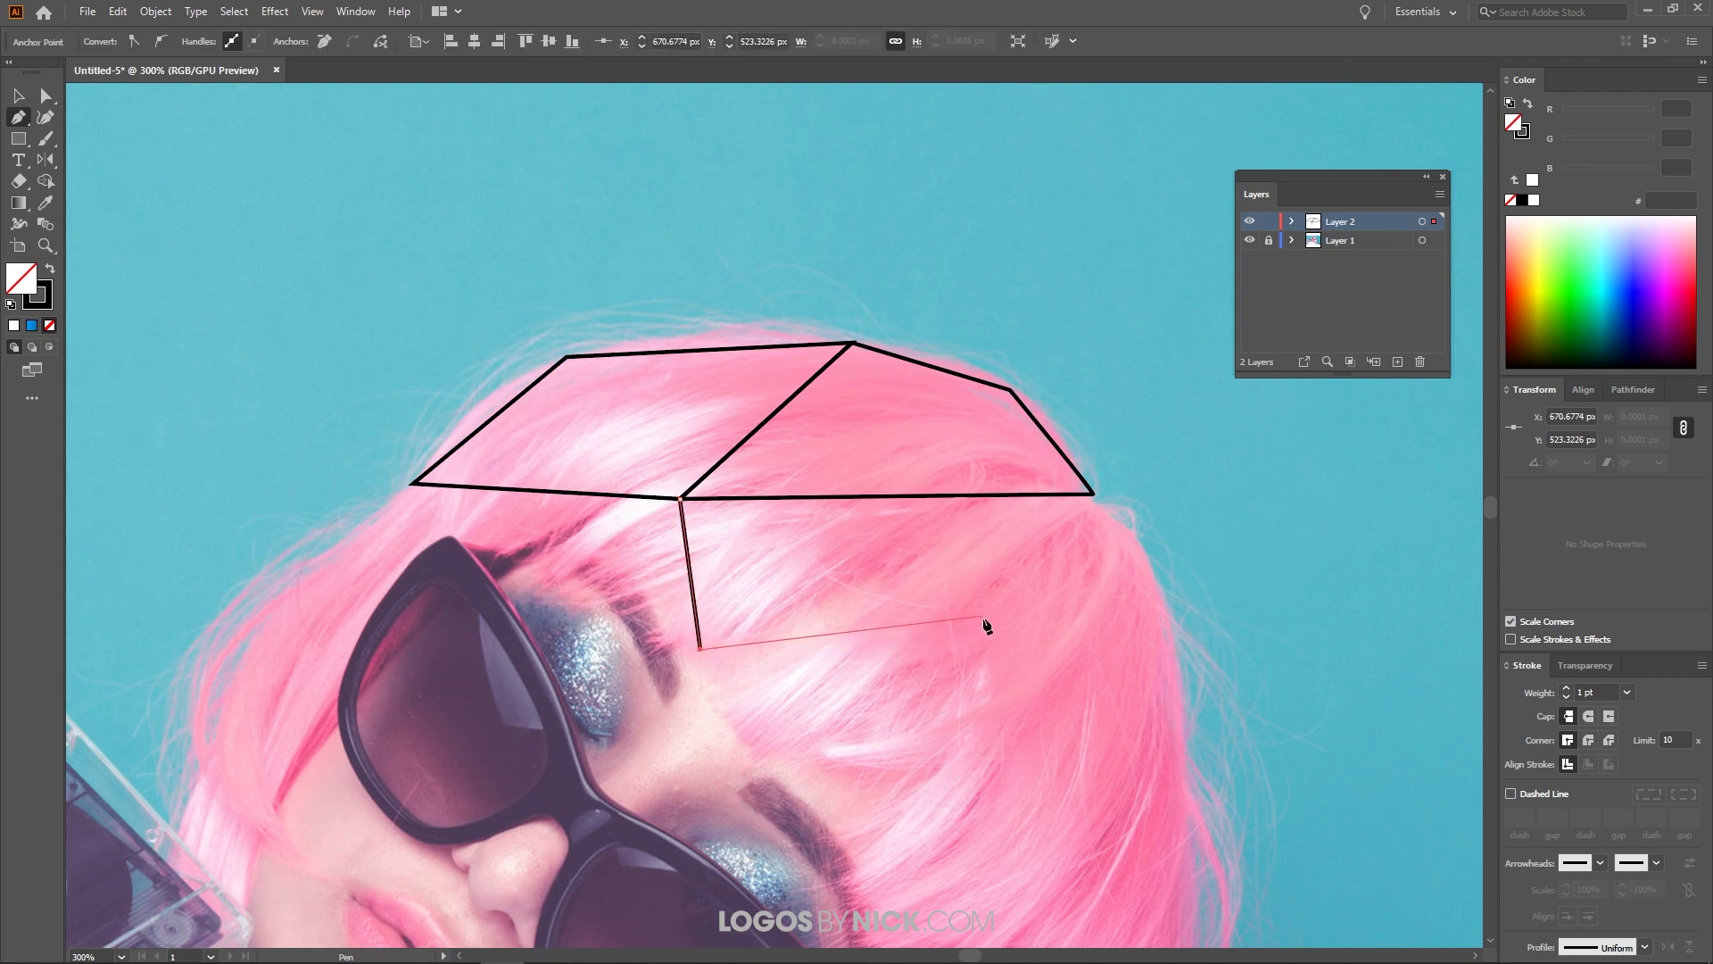
click(979, 640)
click(681, 497)
click(979, 641)
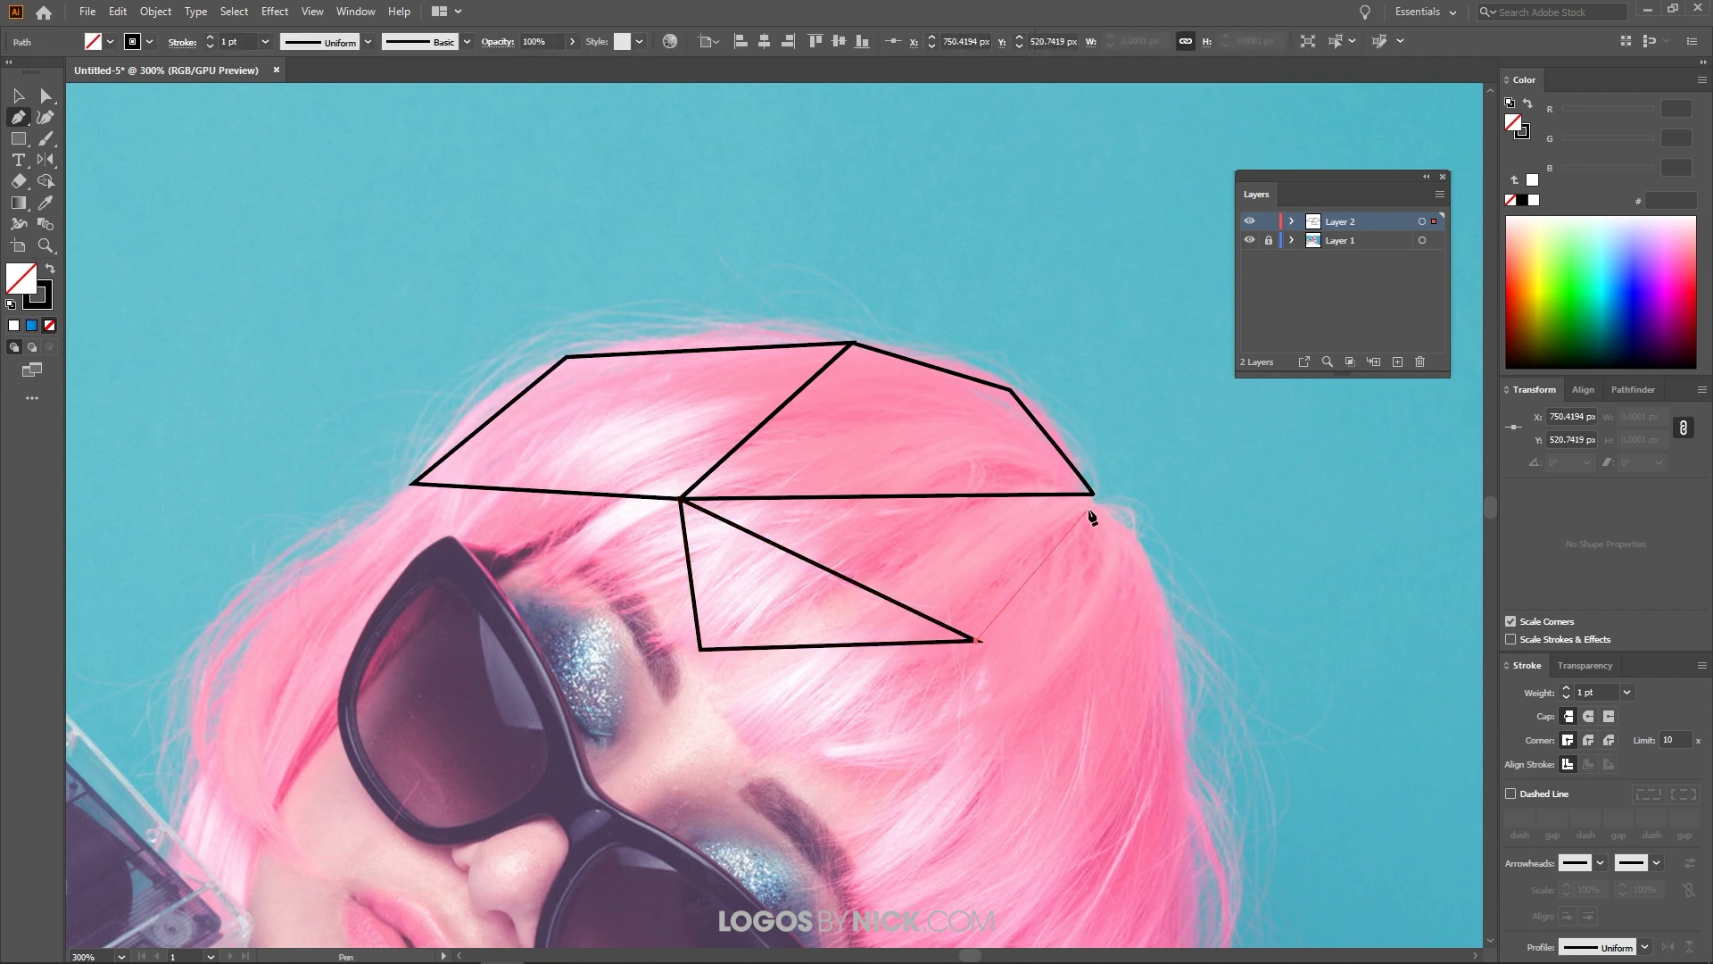
click(1093, 493)
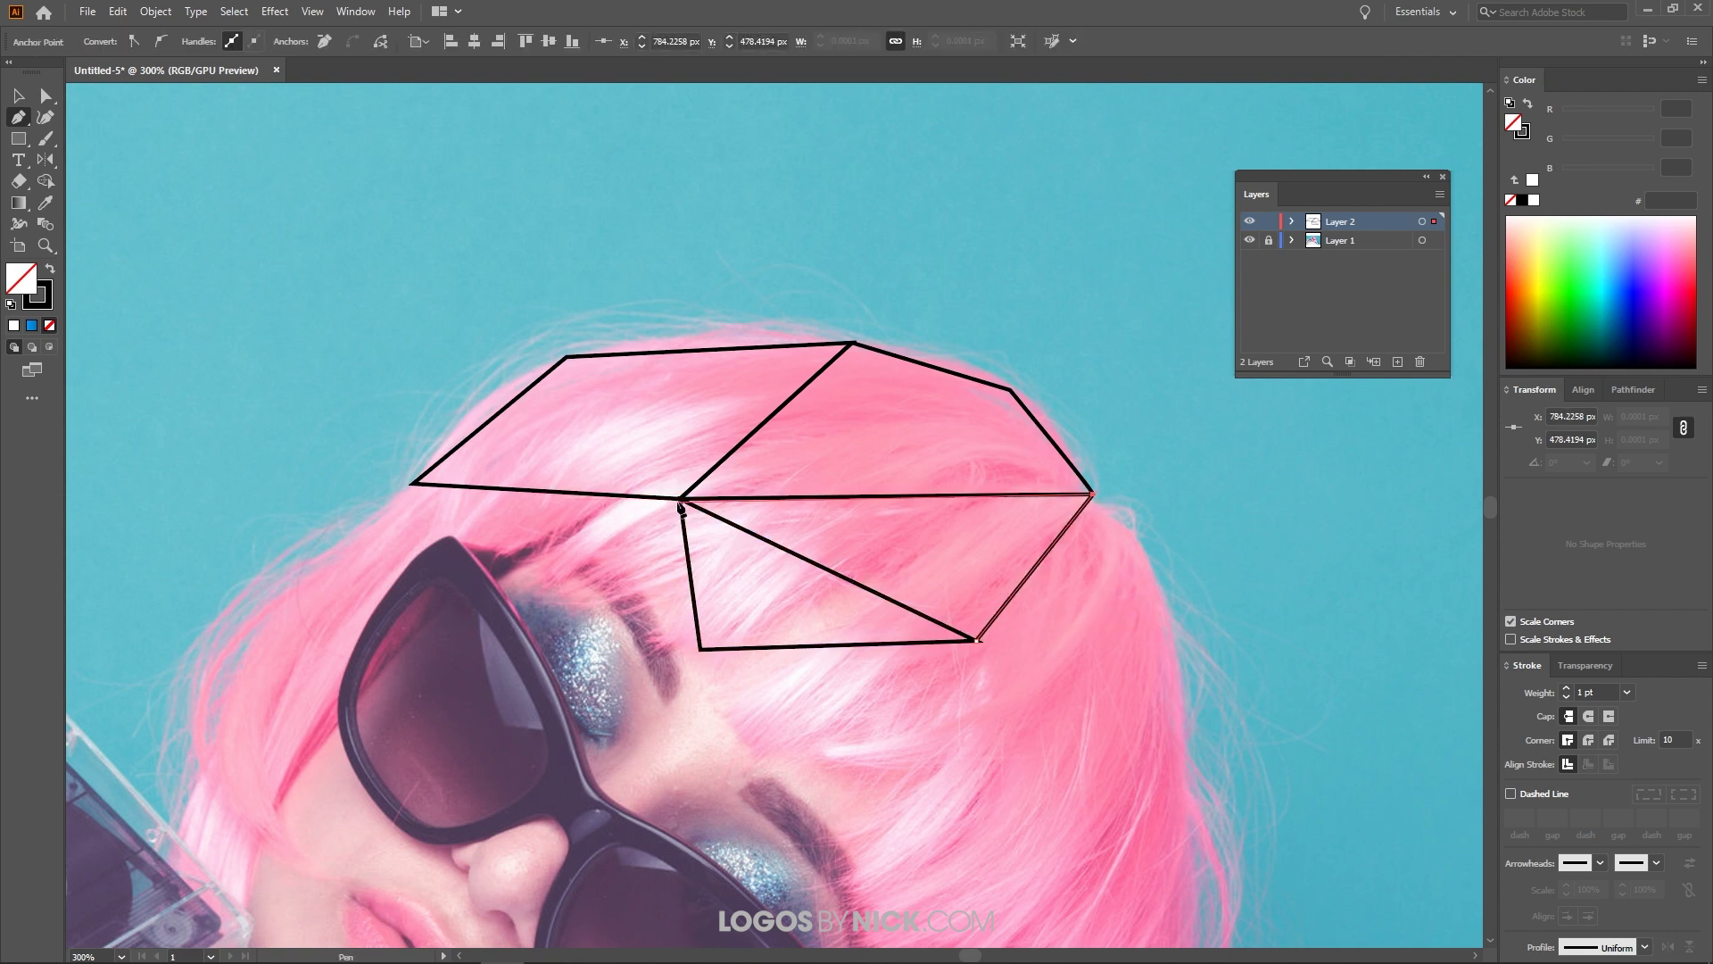
click(681, 497)
click(979, 640)
Trace a long facet running down the hair's right side and closing at the top corner.
scroll(887, 566, down, 3)
scroll(887, 565, right, 2)
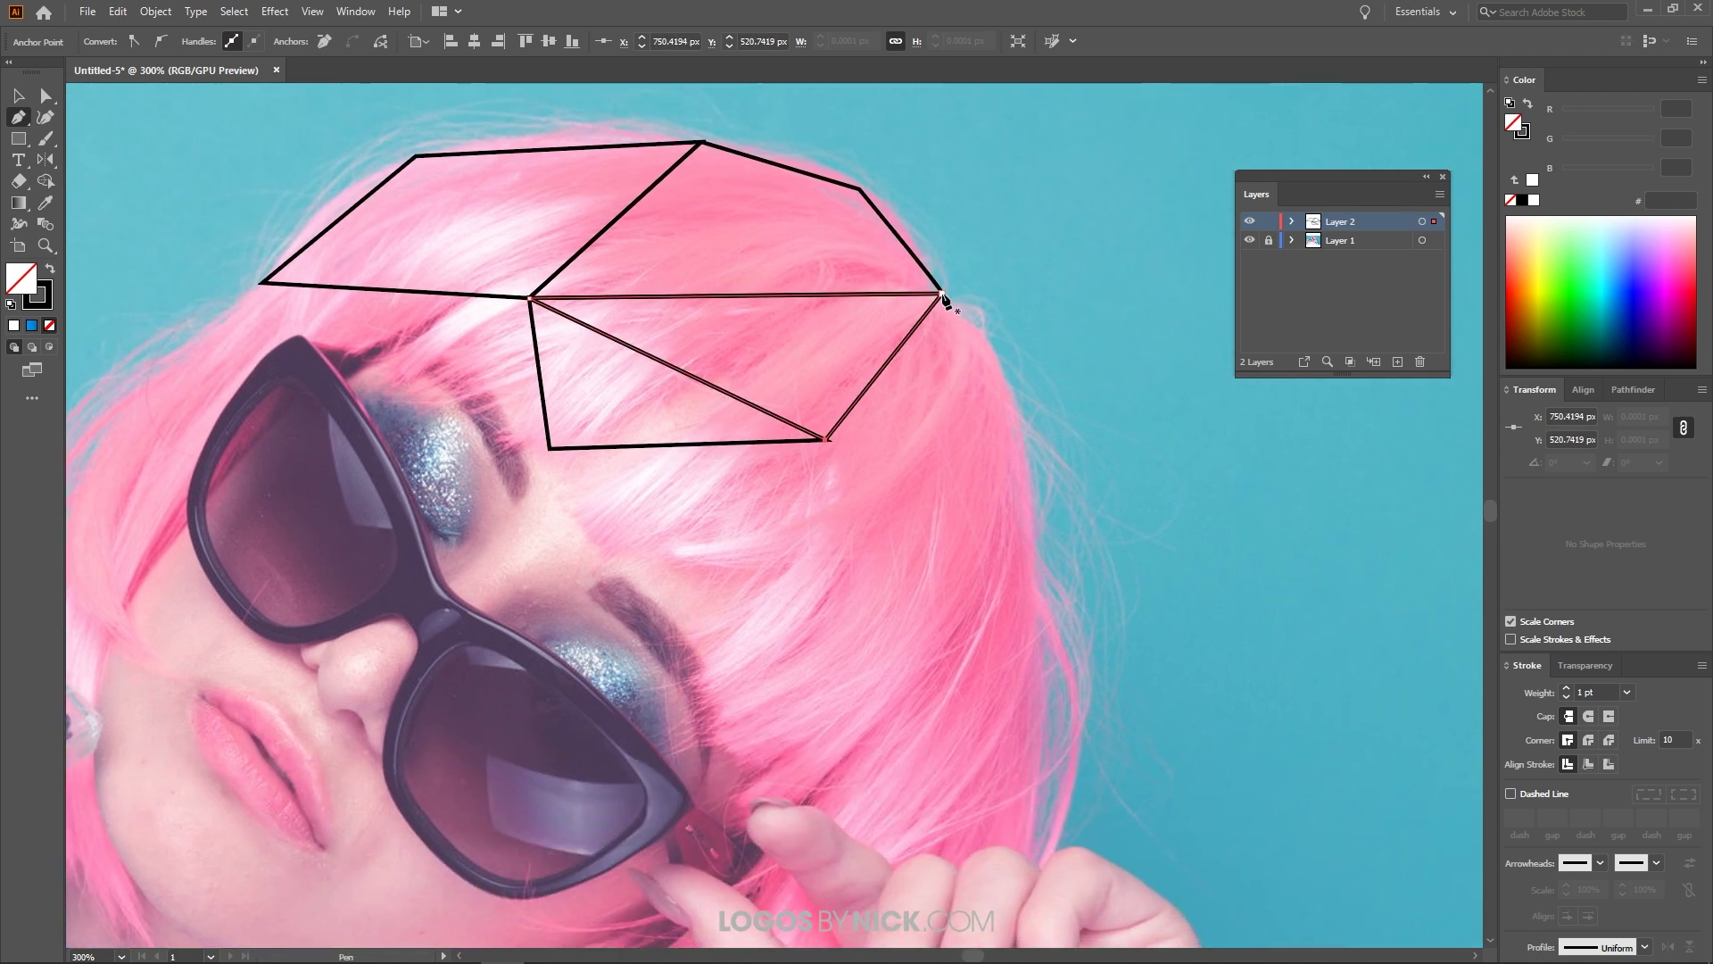
click(943, 293)
click(1032, 438)
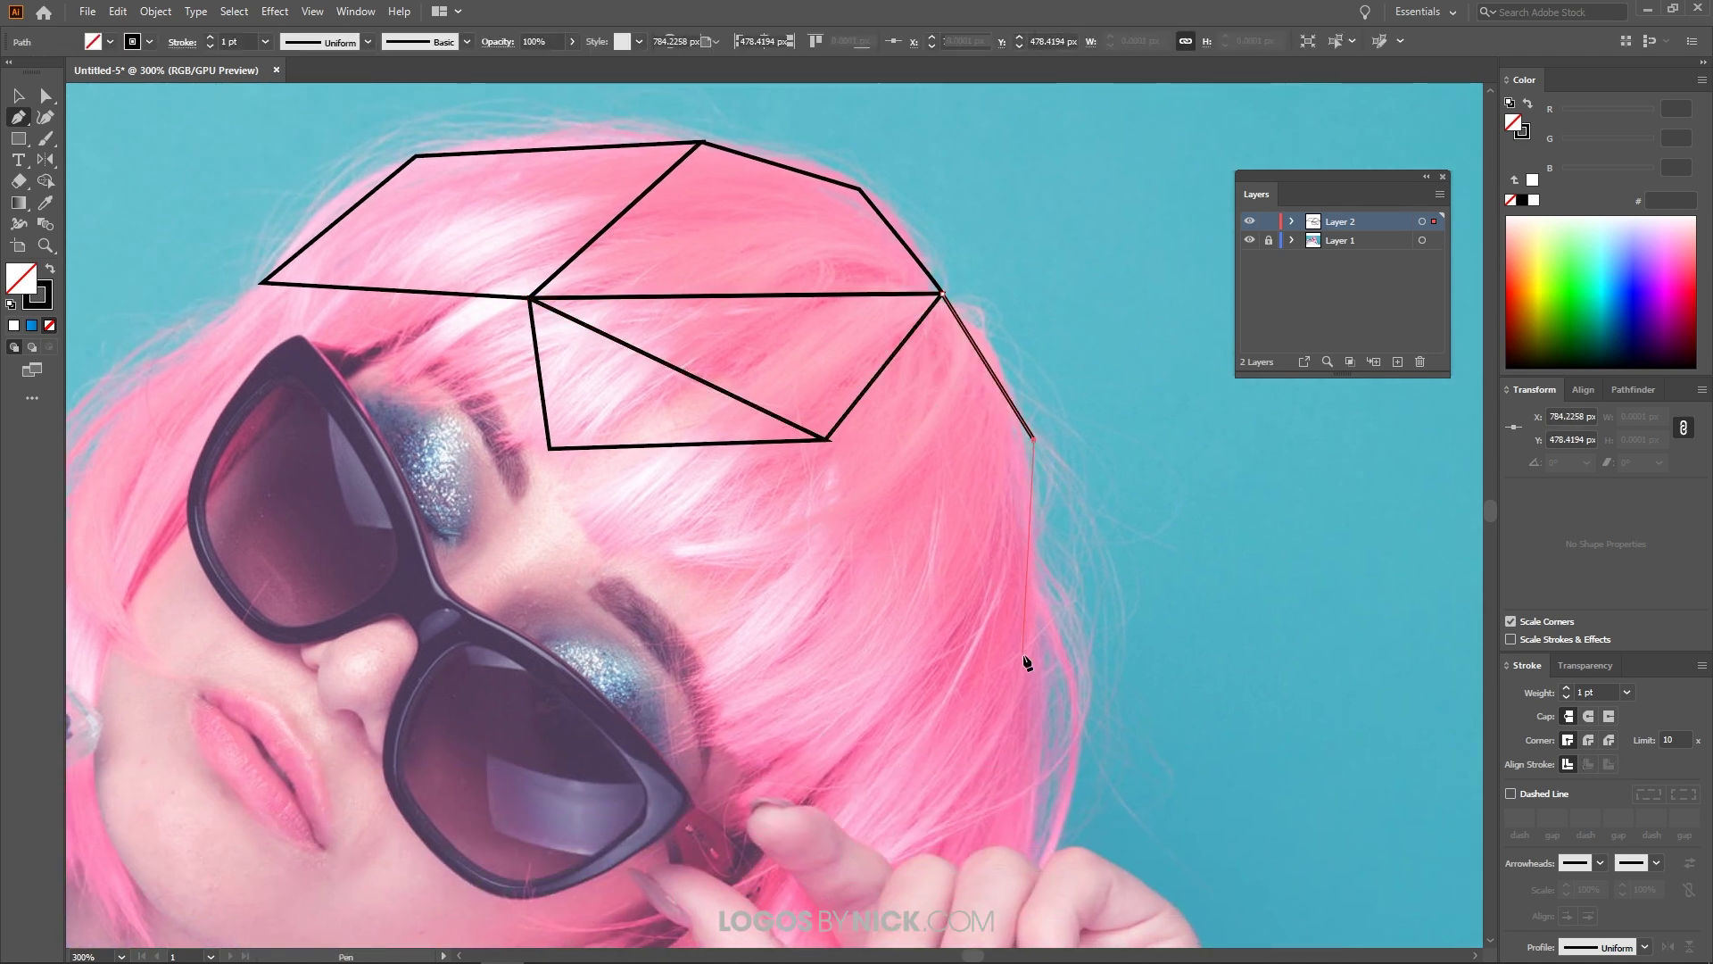
click(1034, 661)
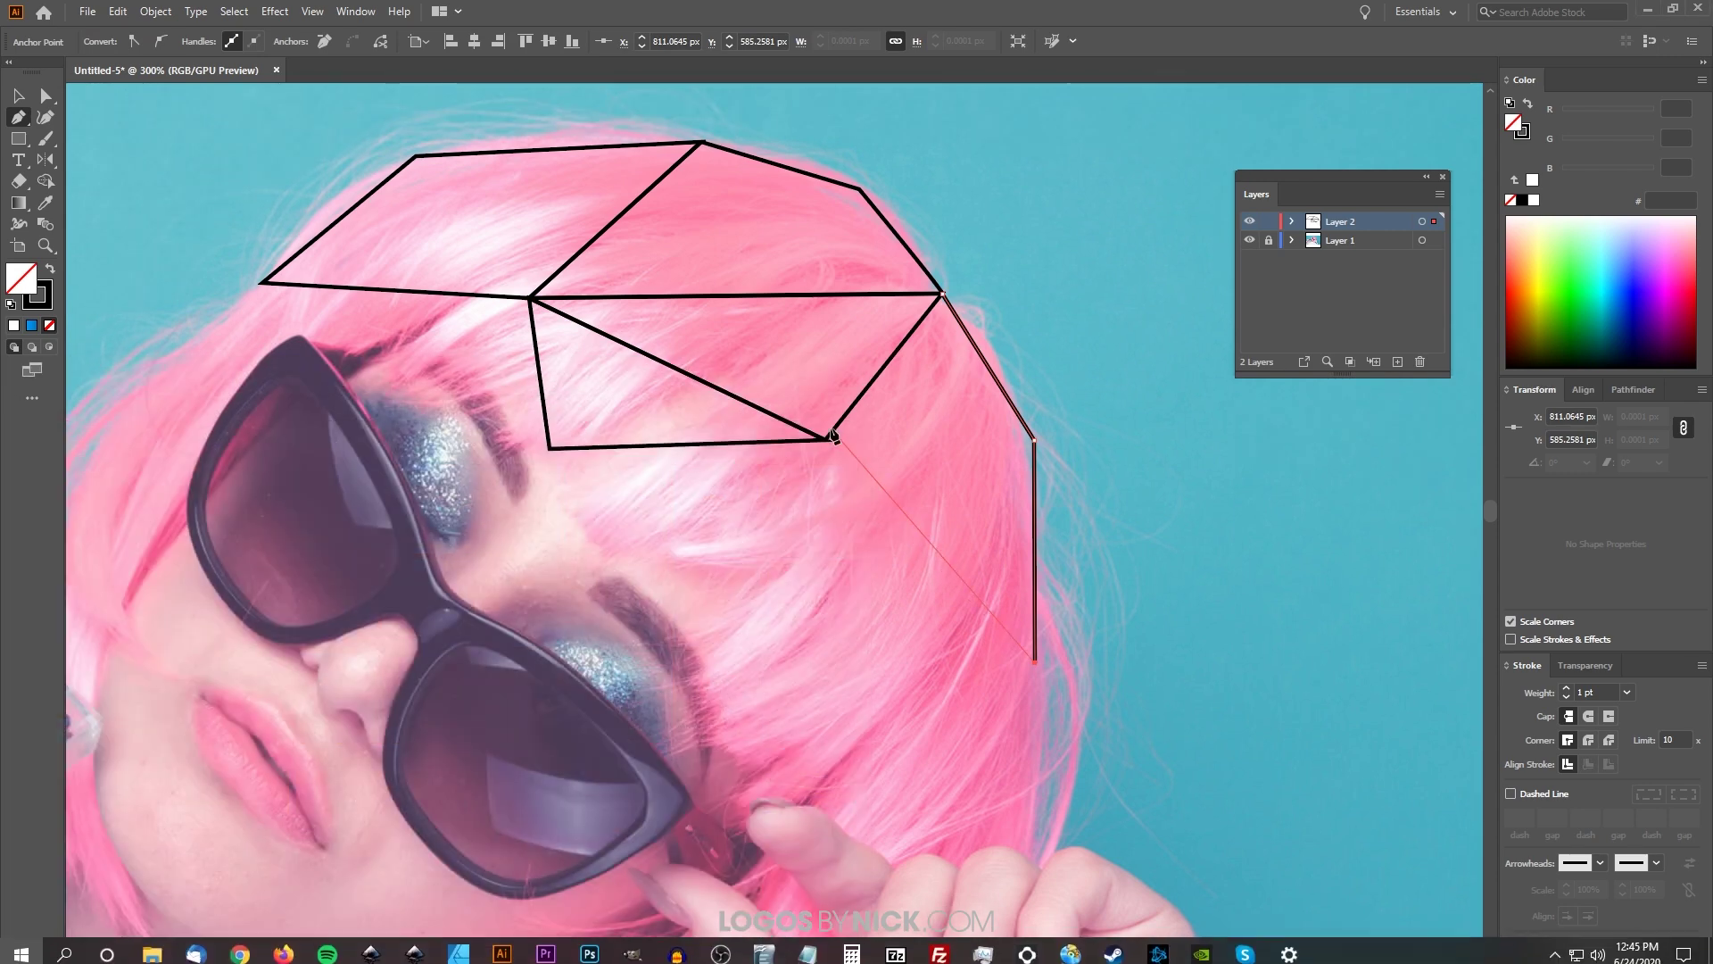
scroll(832, 438, up, 5)
click(830, 439)
scroll(834, 447, down, 5)
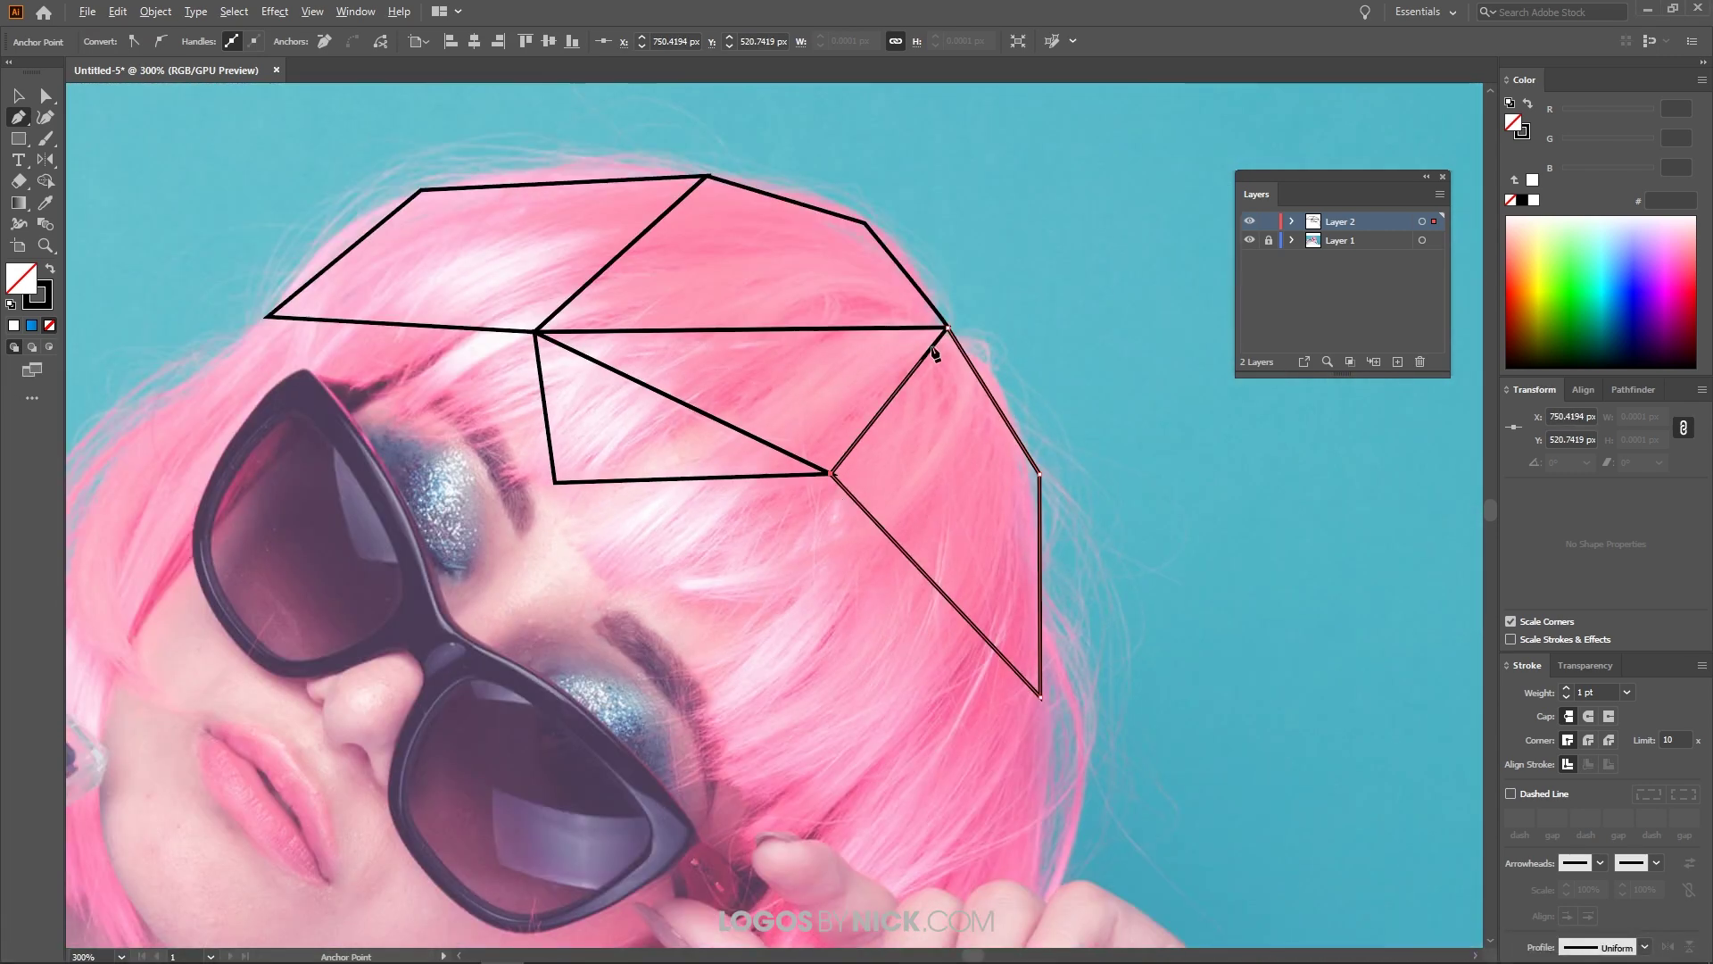
click(947, 328)
scroll(784, 481, down, 3)
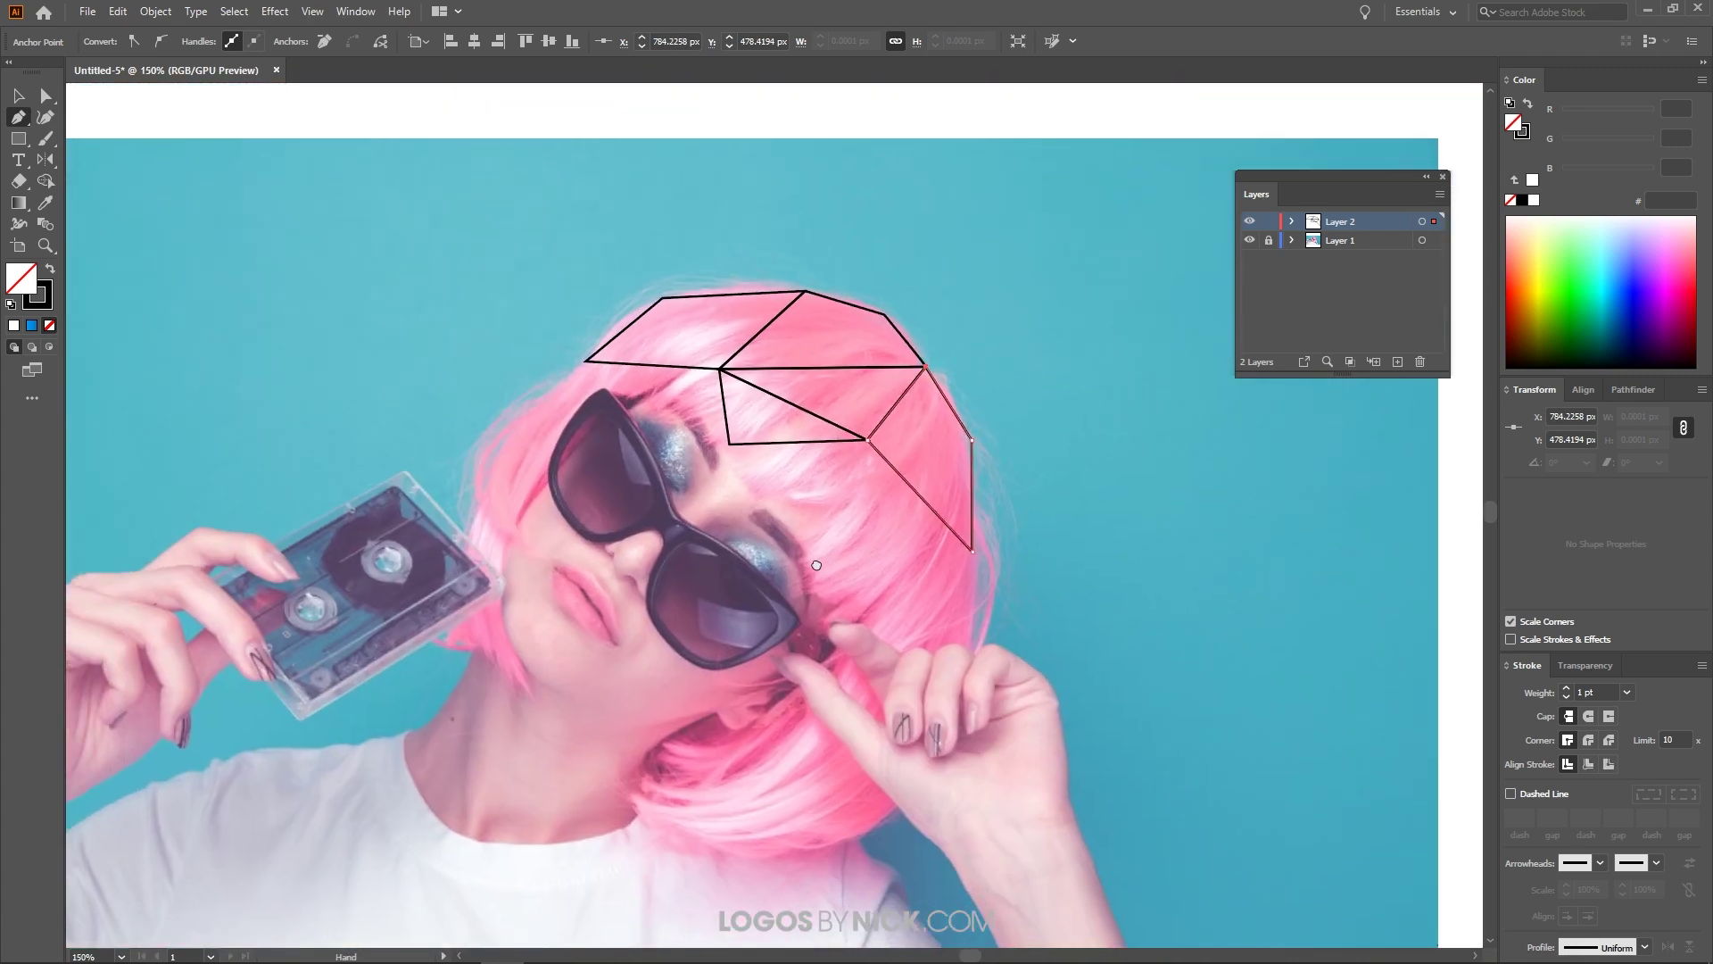
Outline a four-sided shape over the eyebrow and deselect it.
scroll(687, 481, up, 5)
click(680, 479)
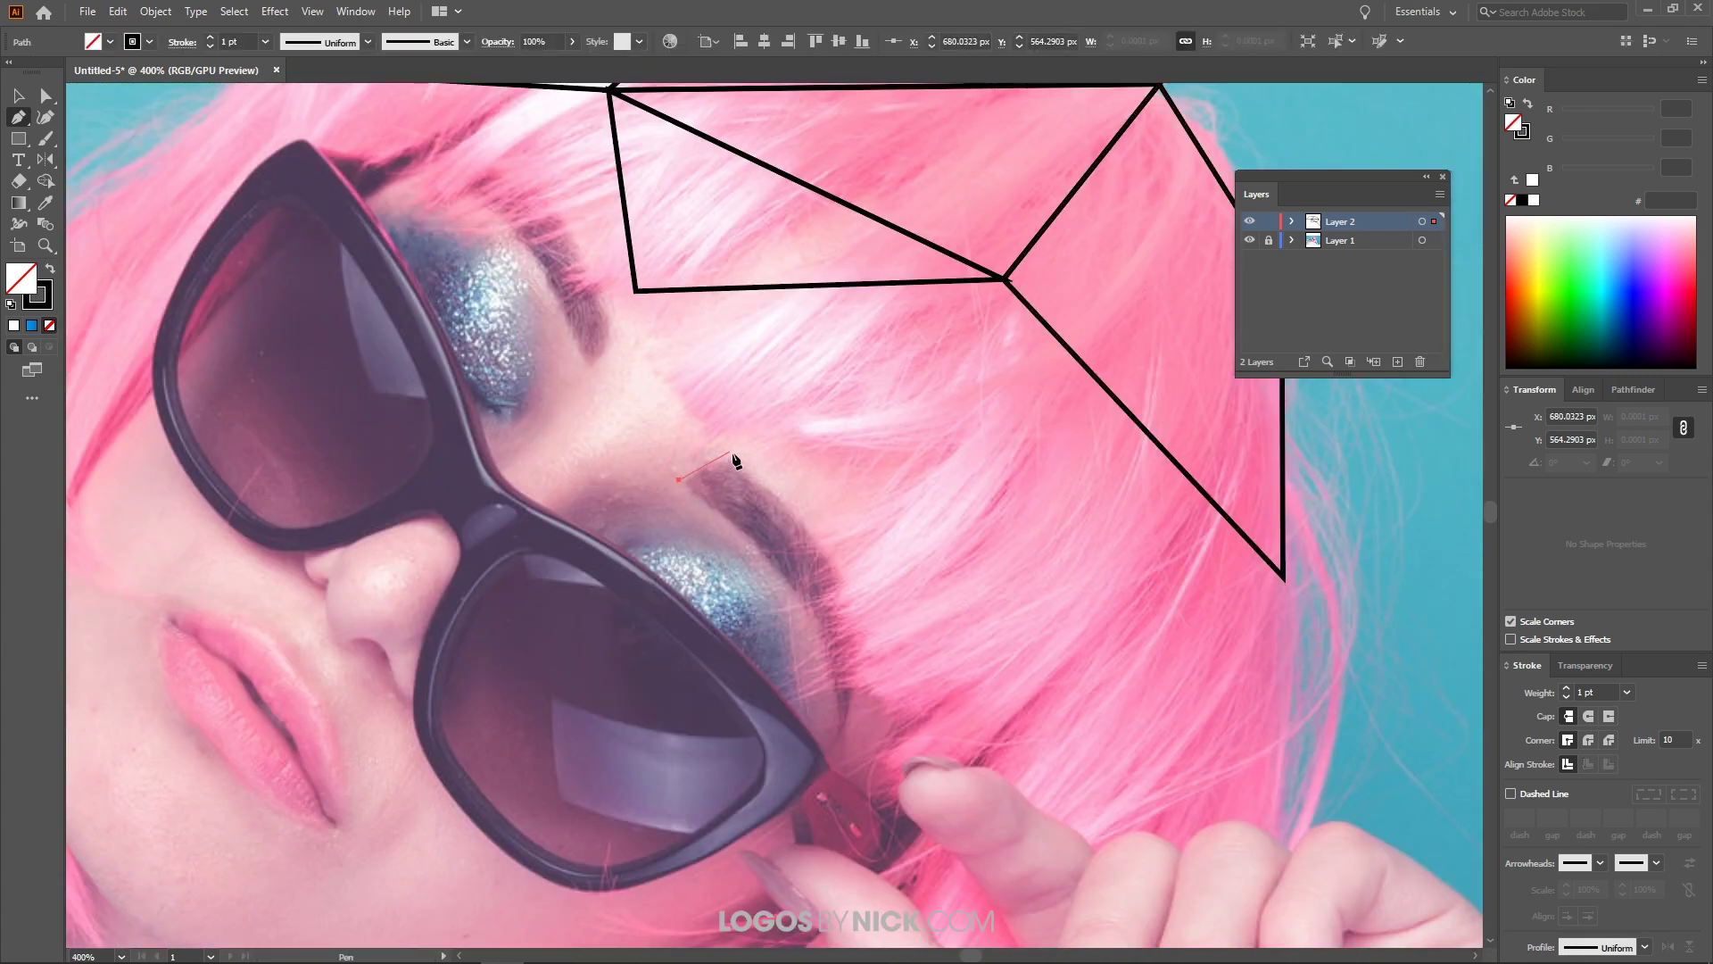
click(736, 456)
click(828, 540)
click(769, 554)
click(680, 479)
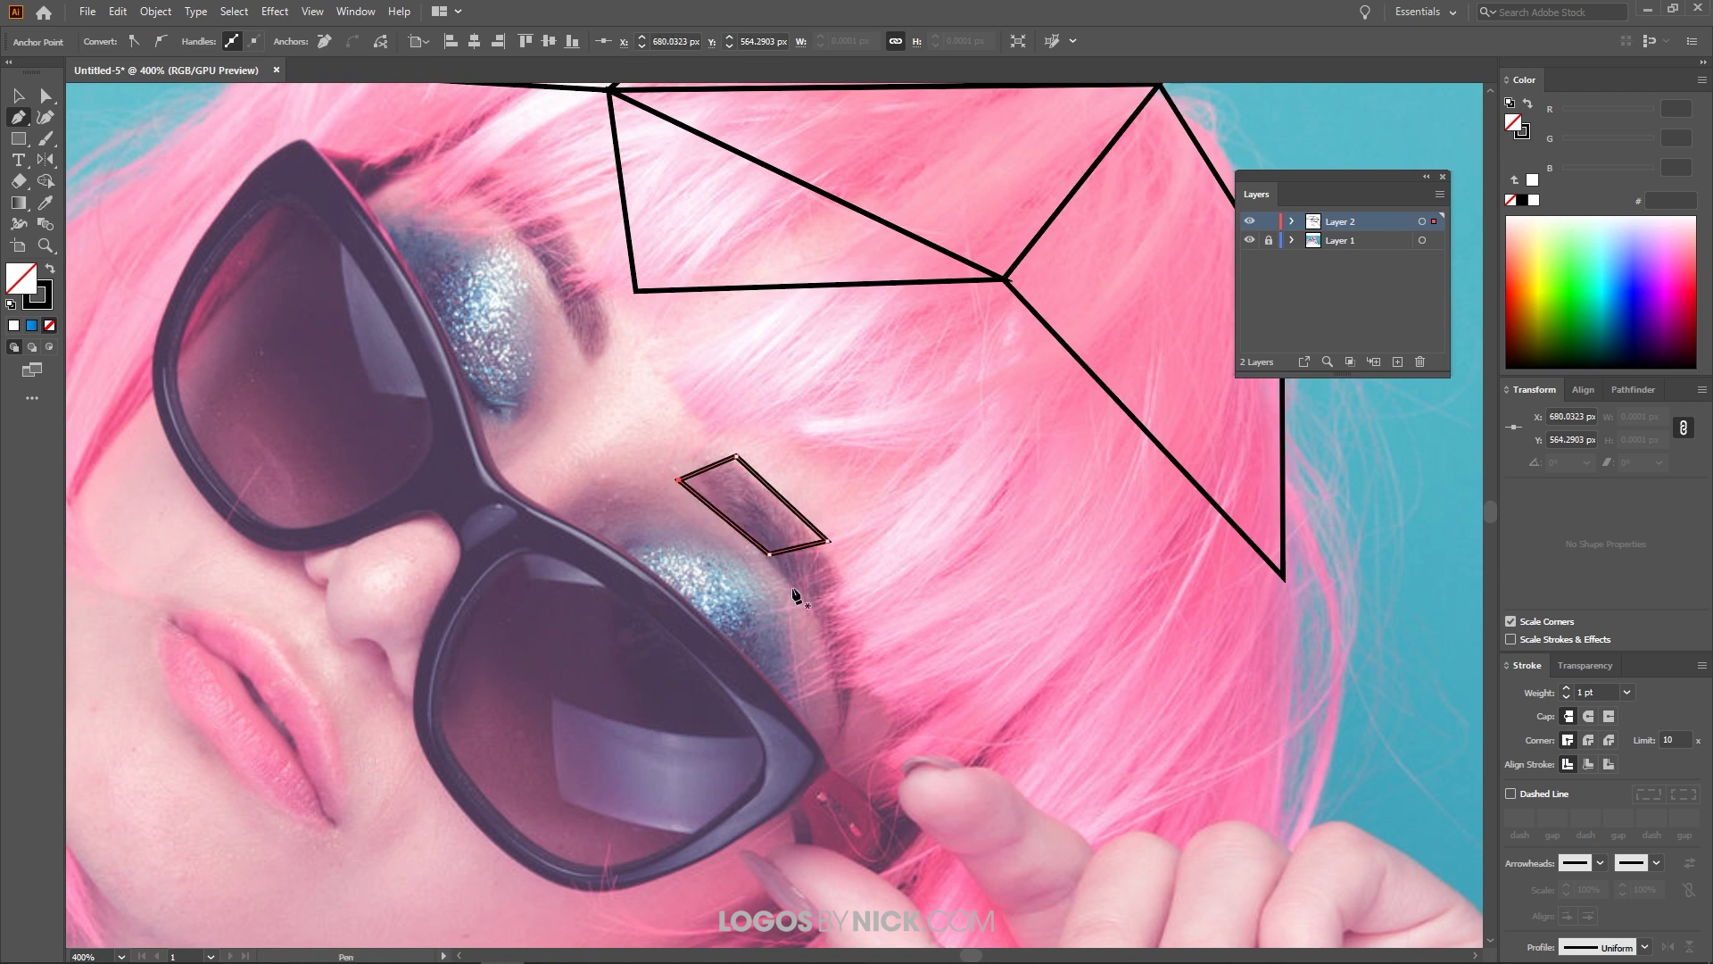
key(ctrl+shift+a)
Outline a narrow shape extending down from the brow along the glasses' edge.
click(769, 554)
click(832, 629)
click(842, 738)
click(857, 624)
click(829, 539)
click(769, 554)
scroll(649, 549, down, 2)
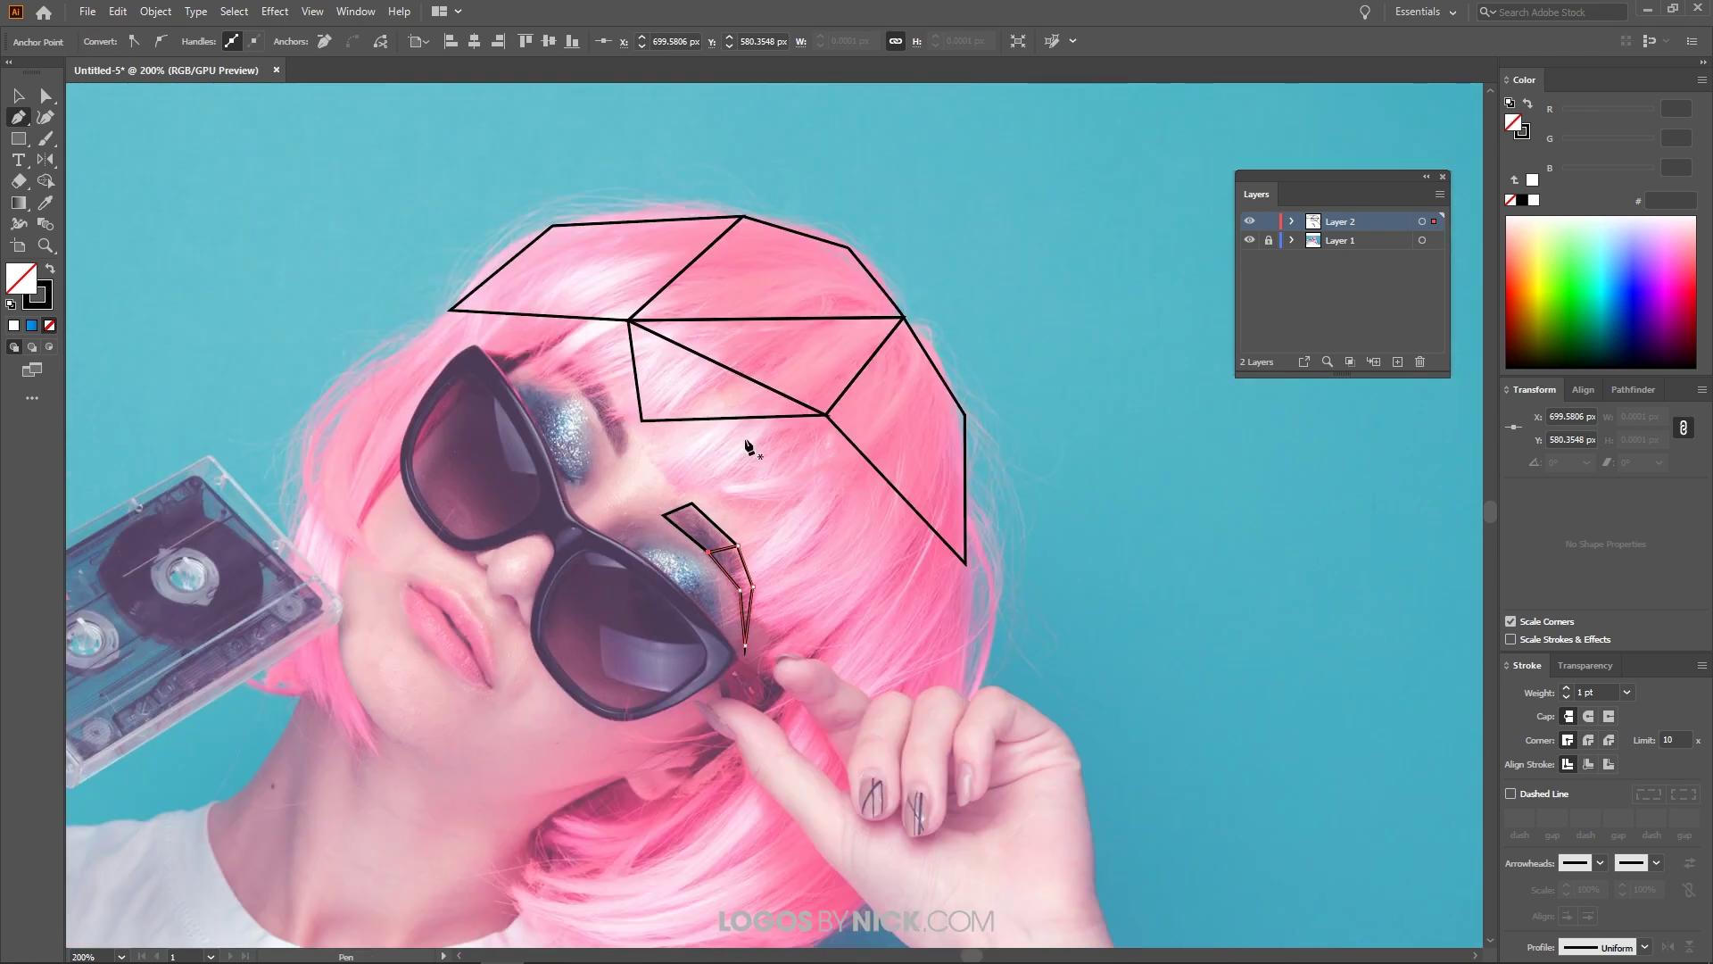
Trace a zigzag polygon along the fingers.
key(ctrl+=)
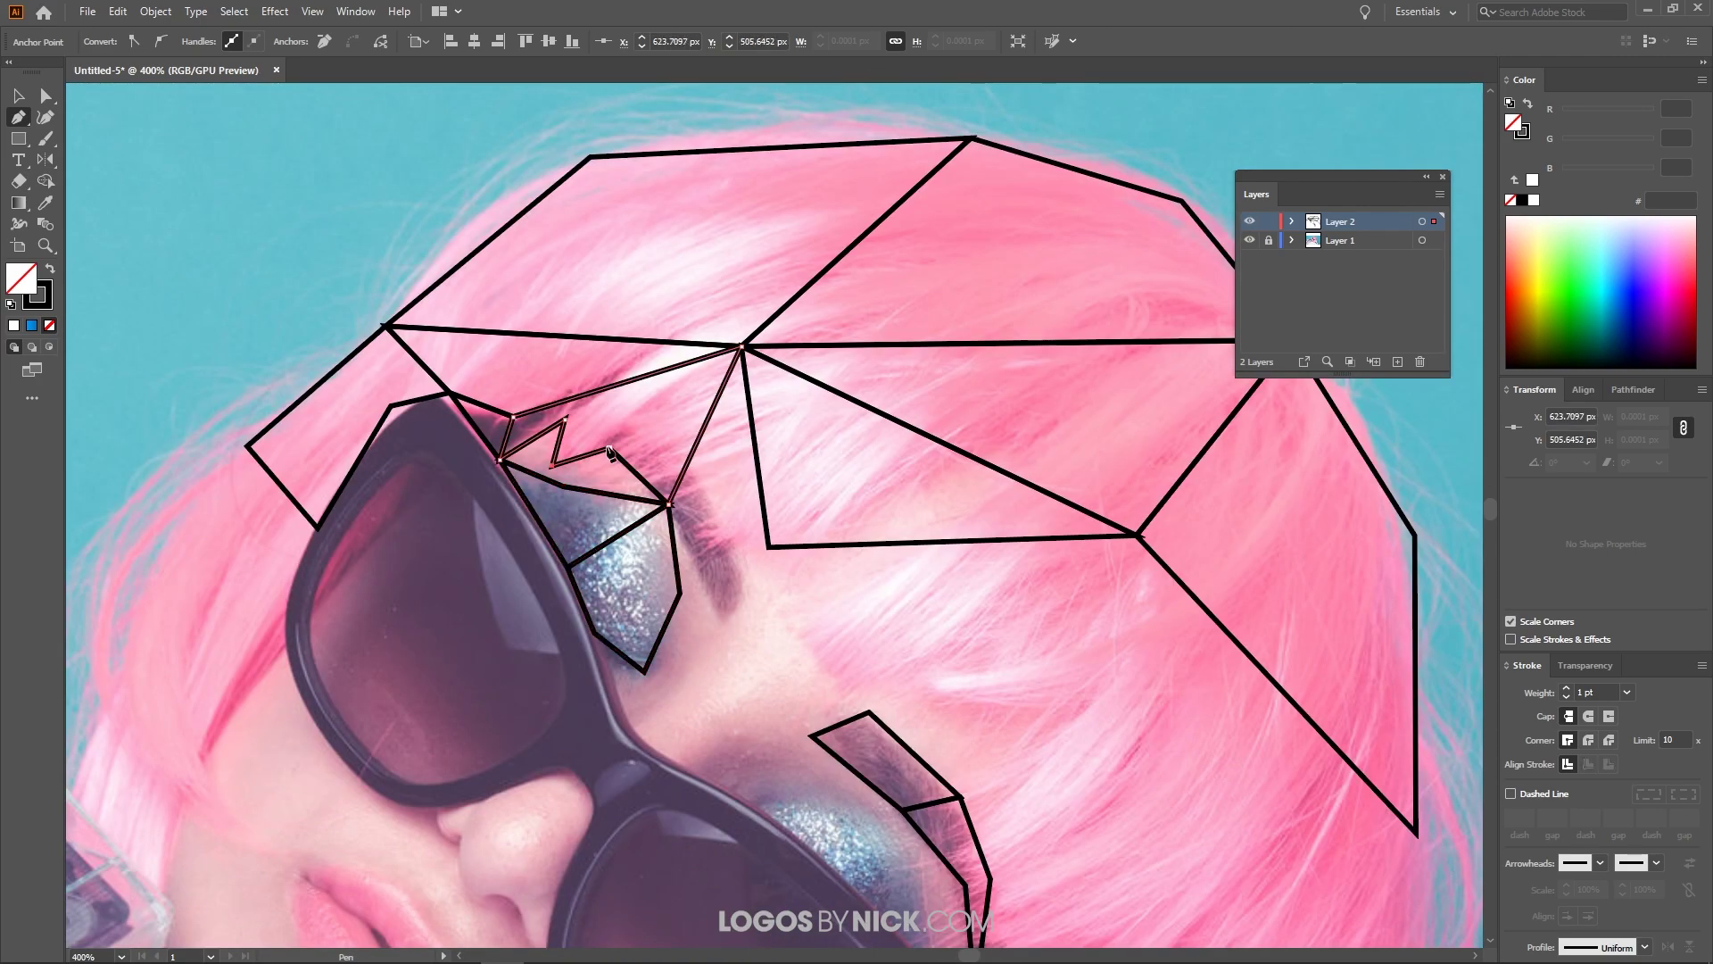
key(ctrl+-)
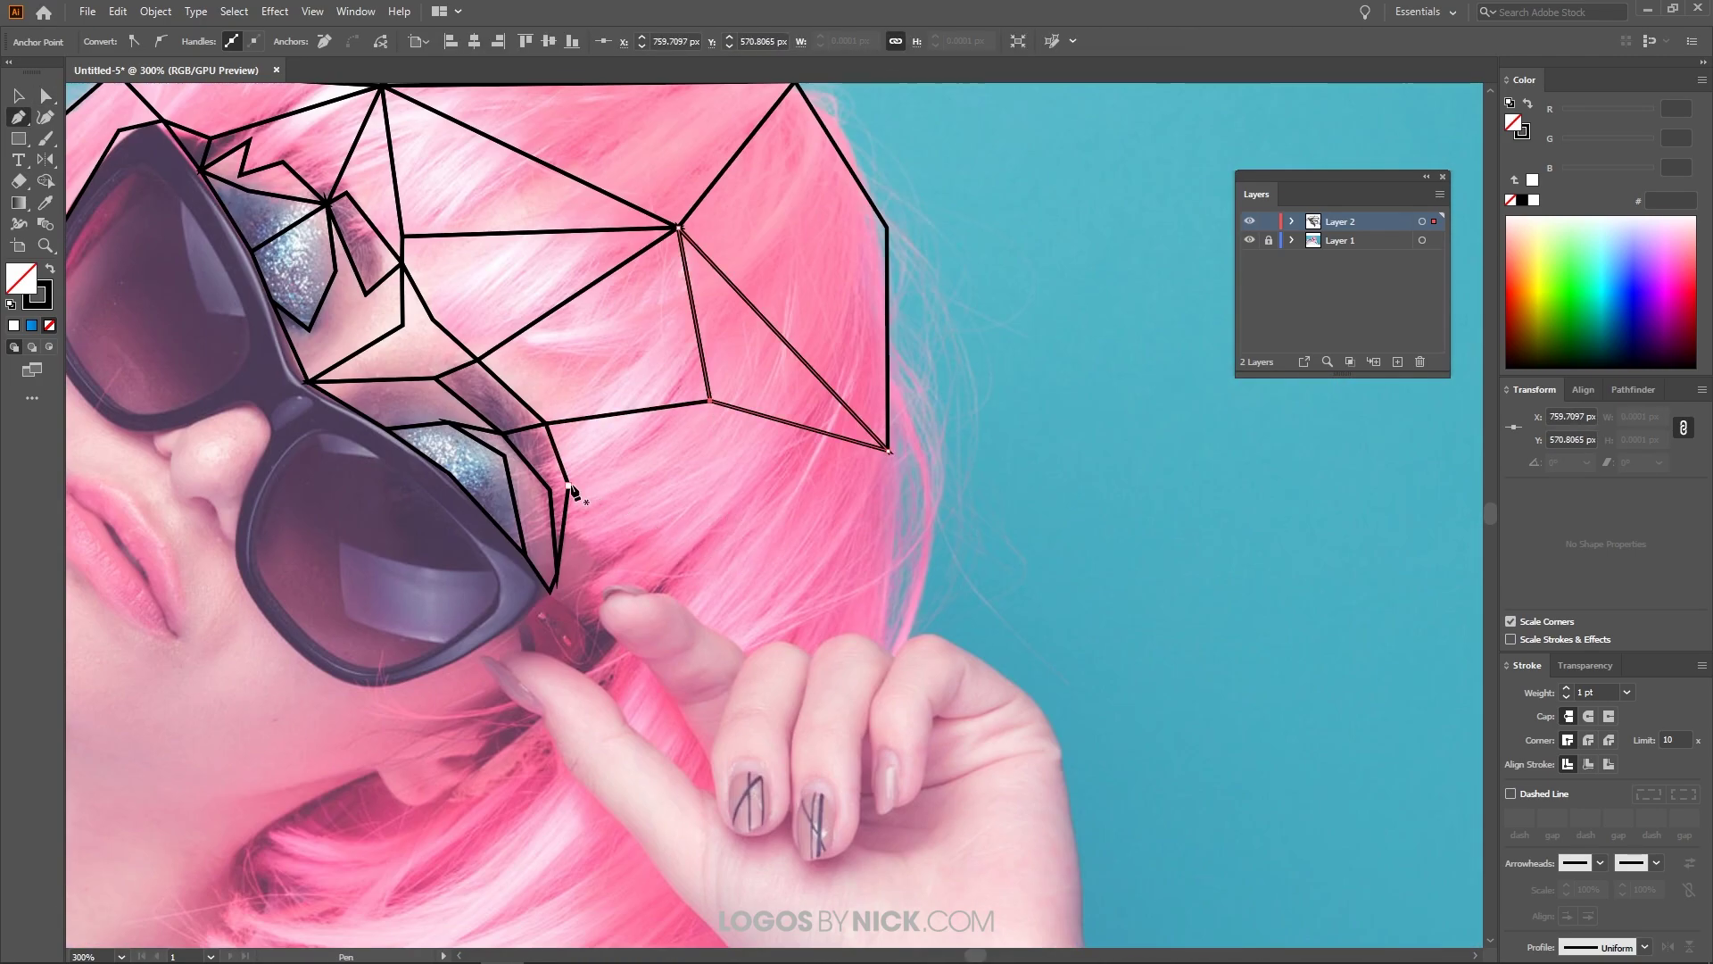
click(937, 429)
click(937, 629)
click(892, 604)
click(863, 631)
click(826, 612)
click(792, 633)
Trace a polygon beside the lips and nose, and an edge along the top of the glasses.
click(792, 550)
key(ctrl+=)
click(540, 520)
click(625, 584)
click(709, 614)
click(650, 718)
click(506, 723)
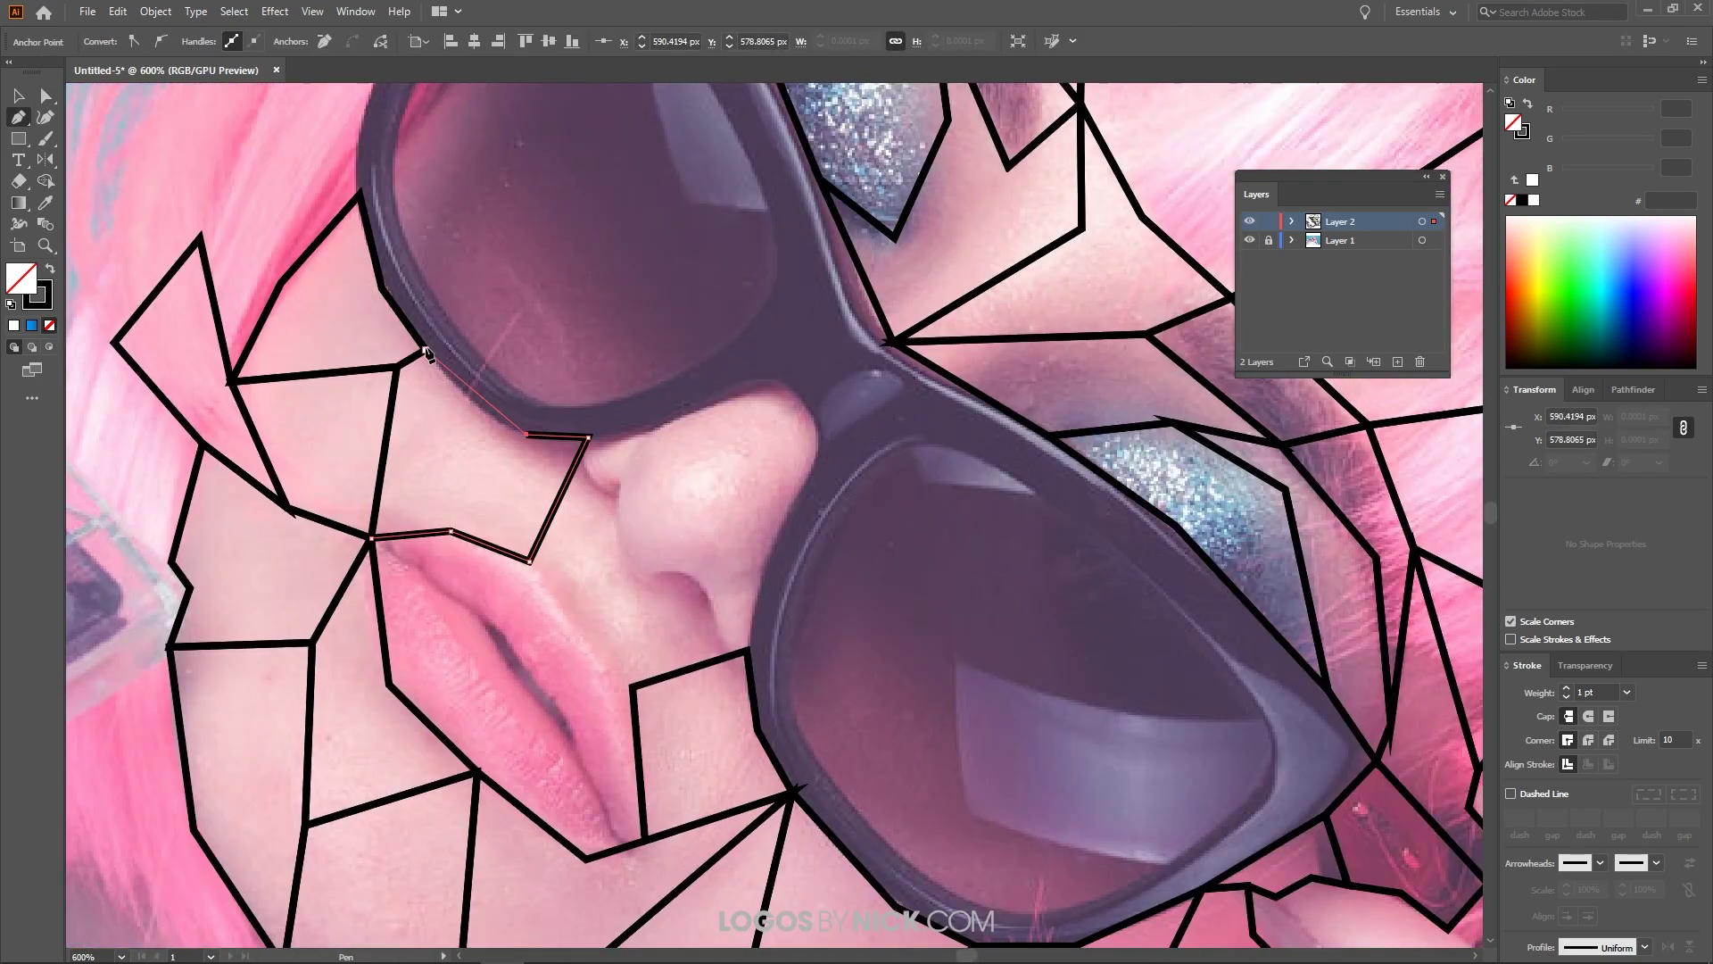
click(466, 616)
click(533, 478)
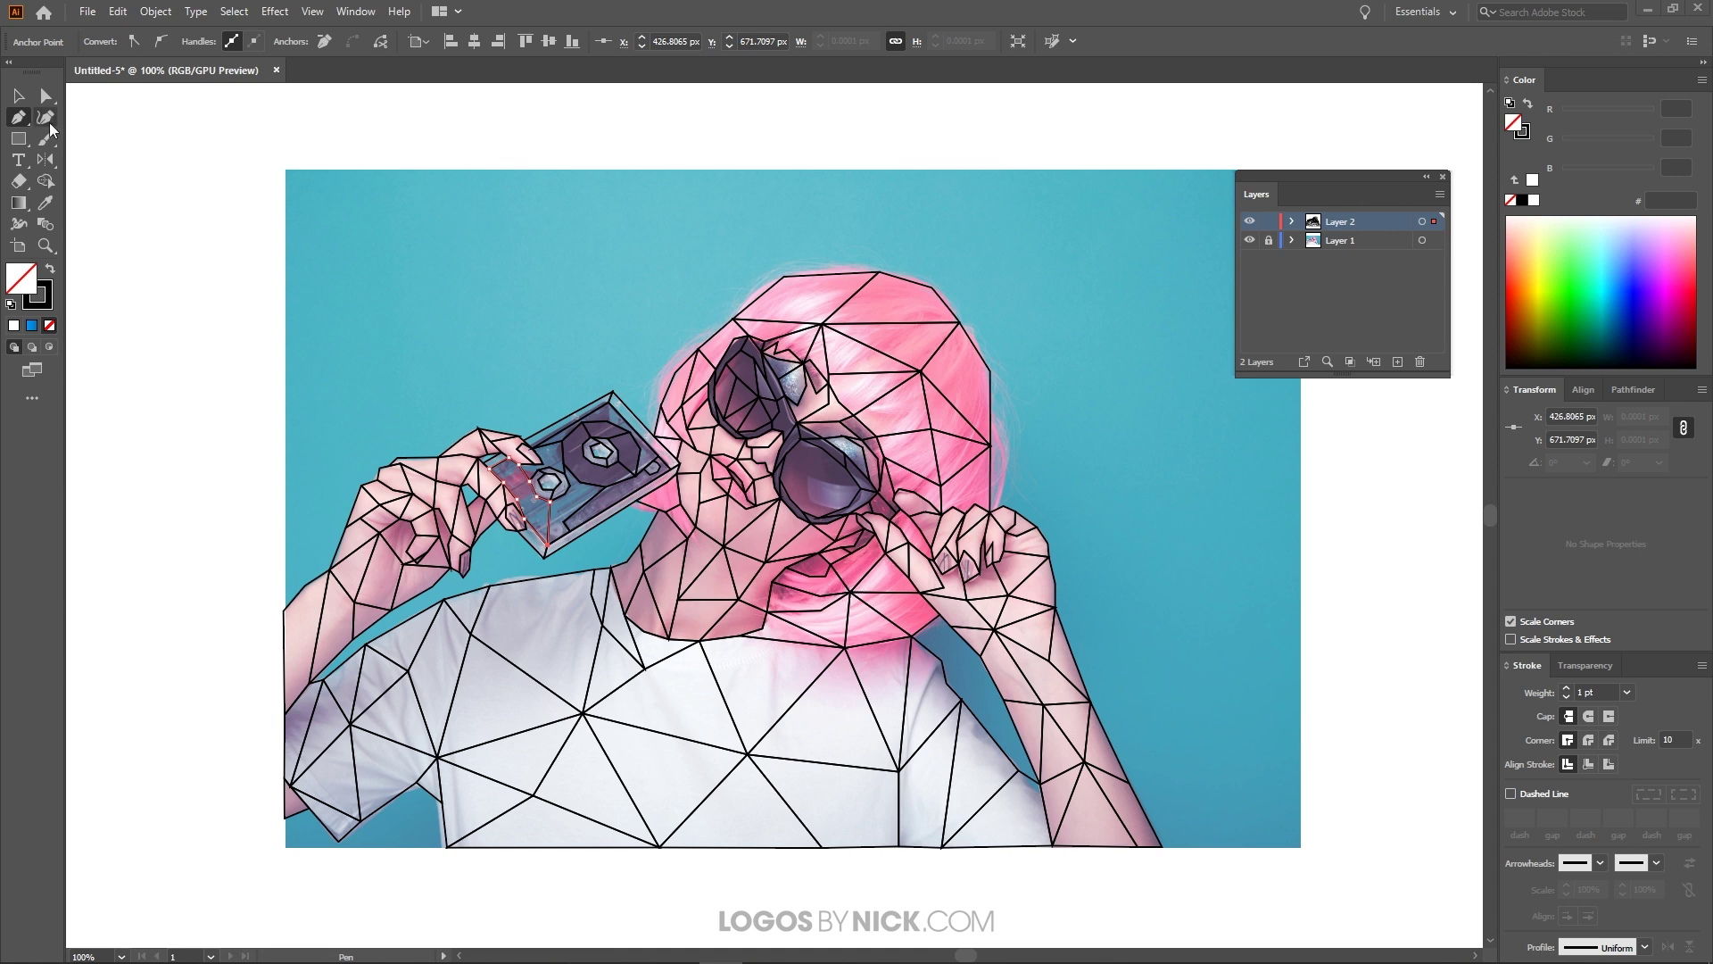
Fill the top-left hair polygon and its right neighbour with pinks sampled from the photo.
click(18, 99)
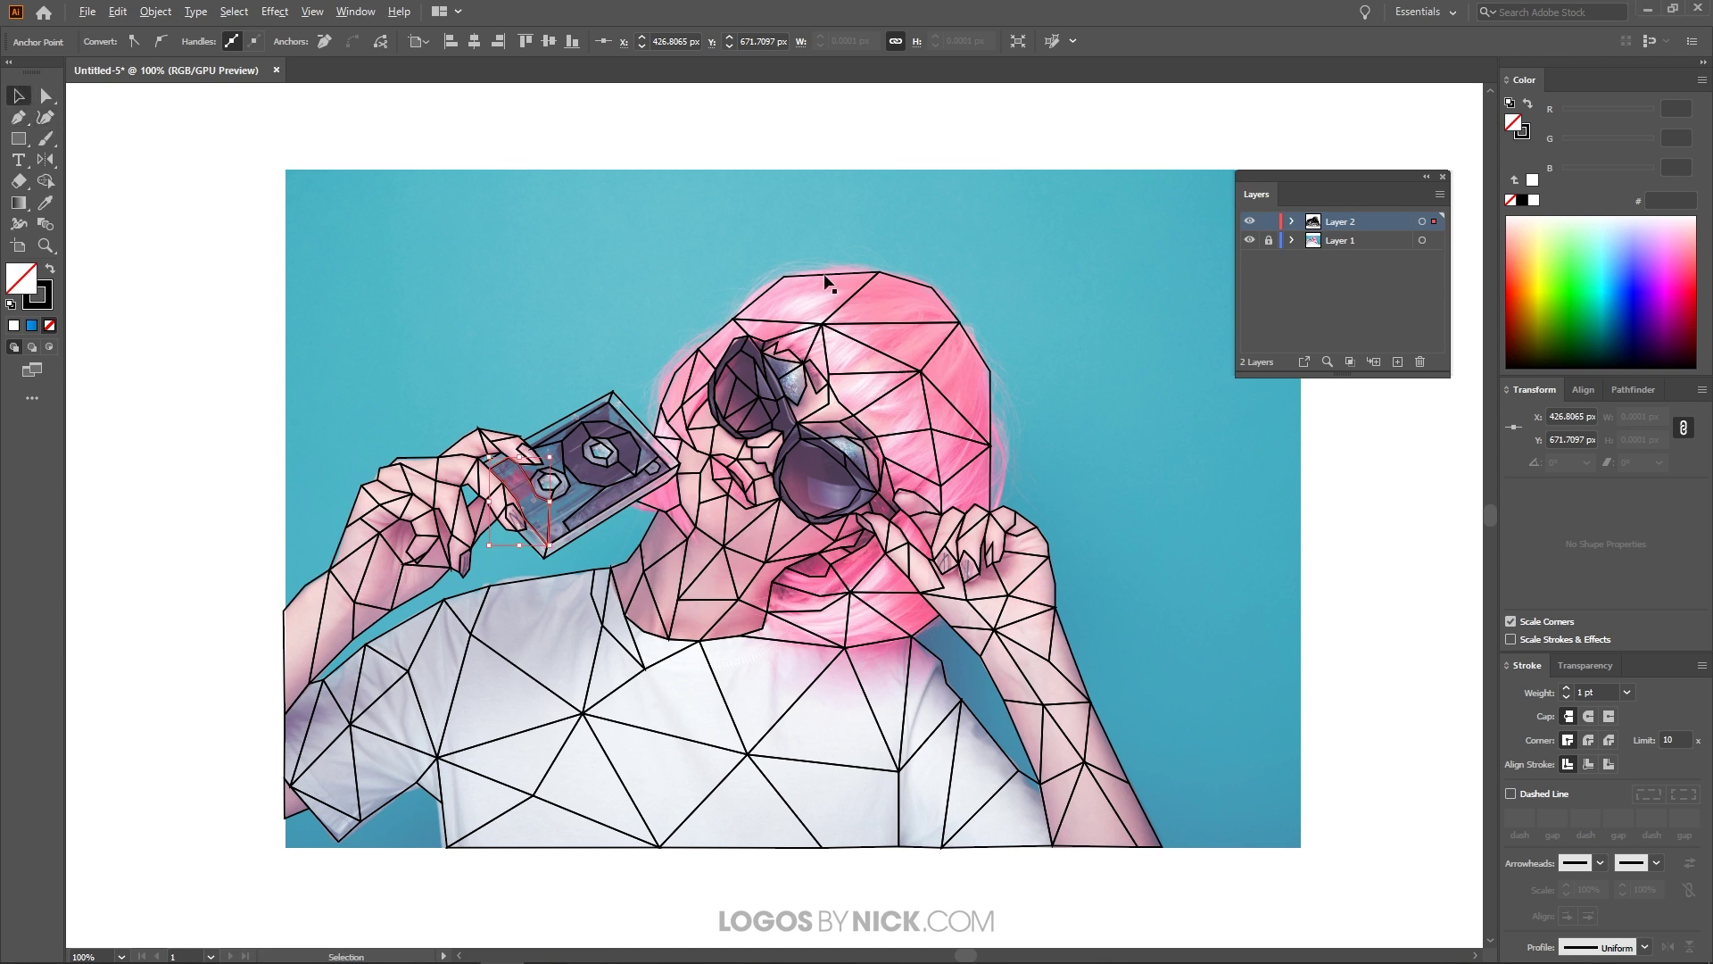
scroll(859, 276, up, 4)
click(741, 277)
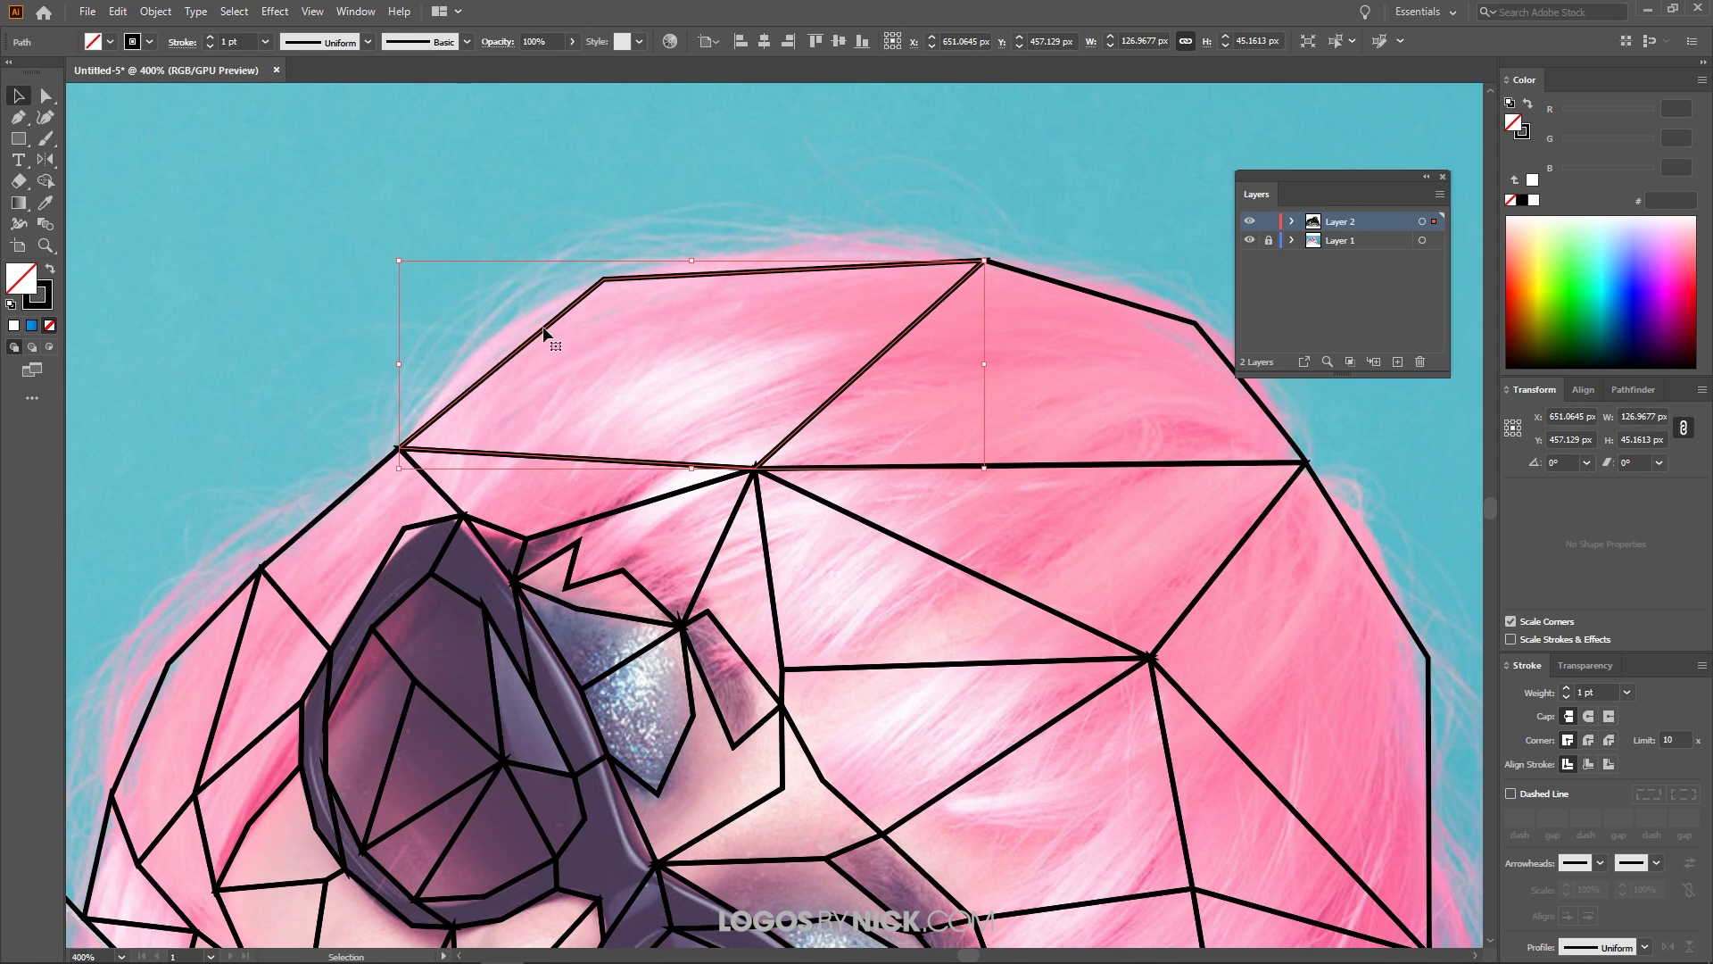
key(i)
click(696, 471)
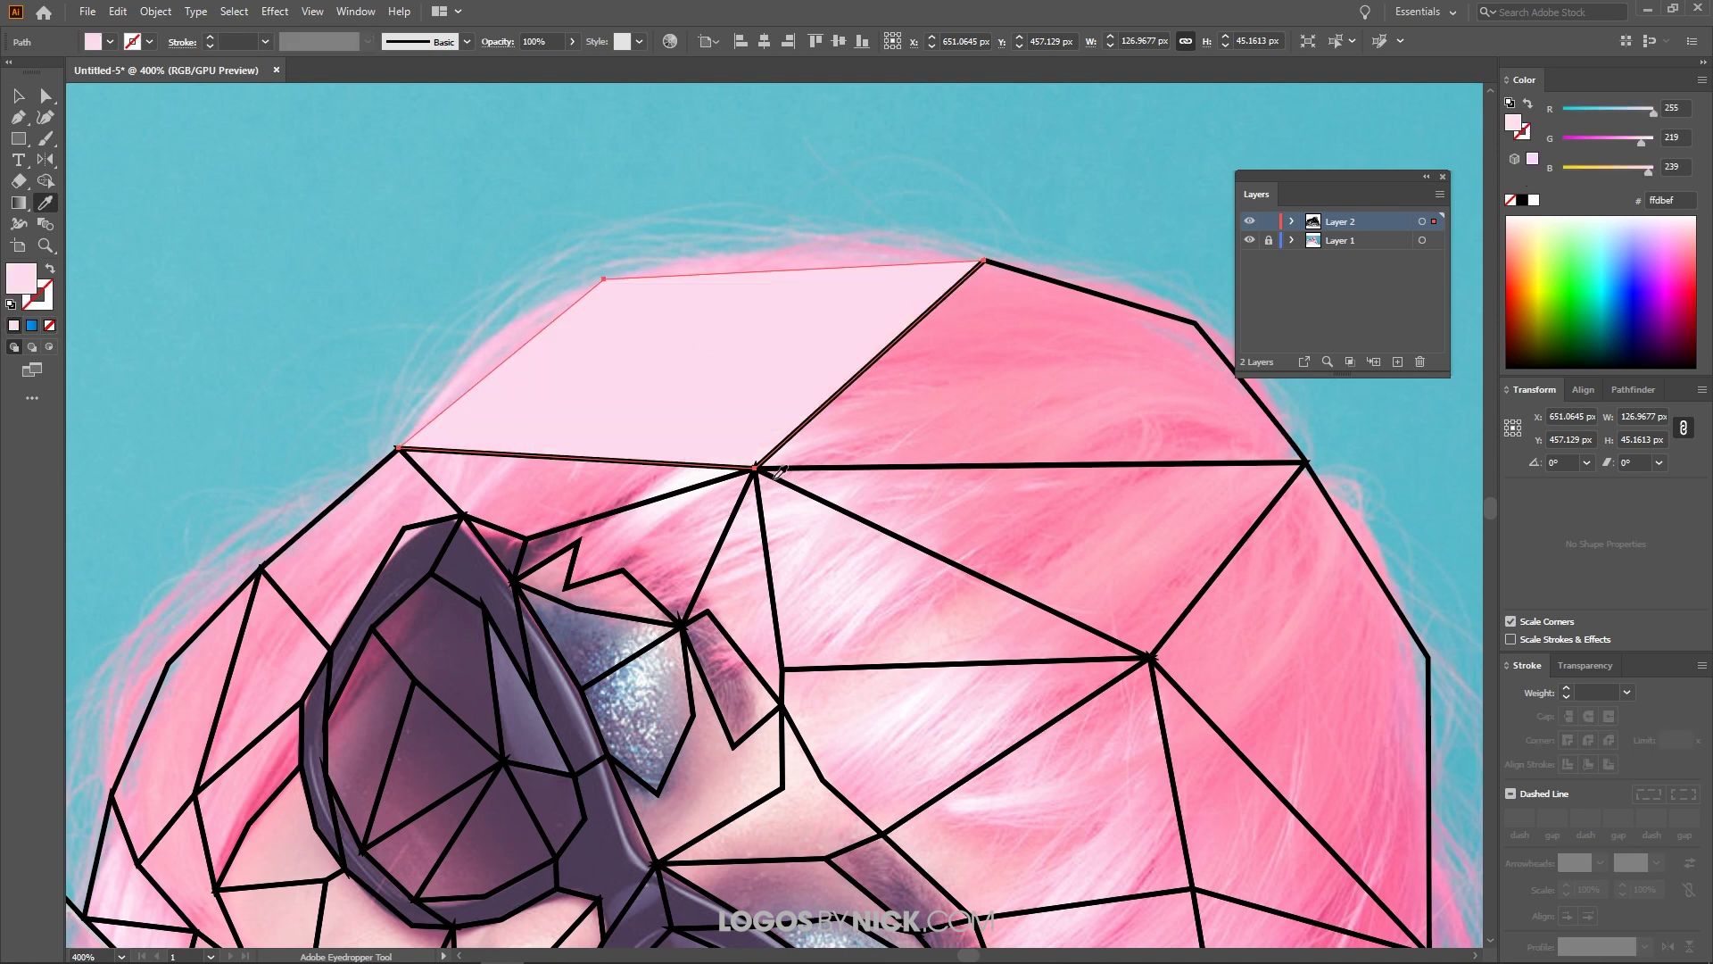
scroll(987, 428, right, 5)
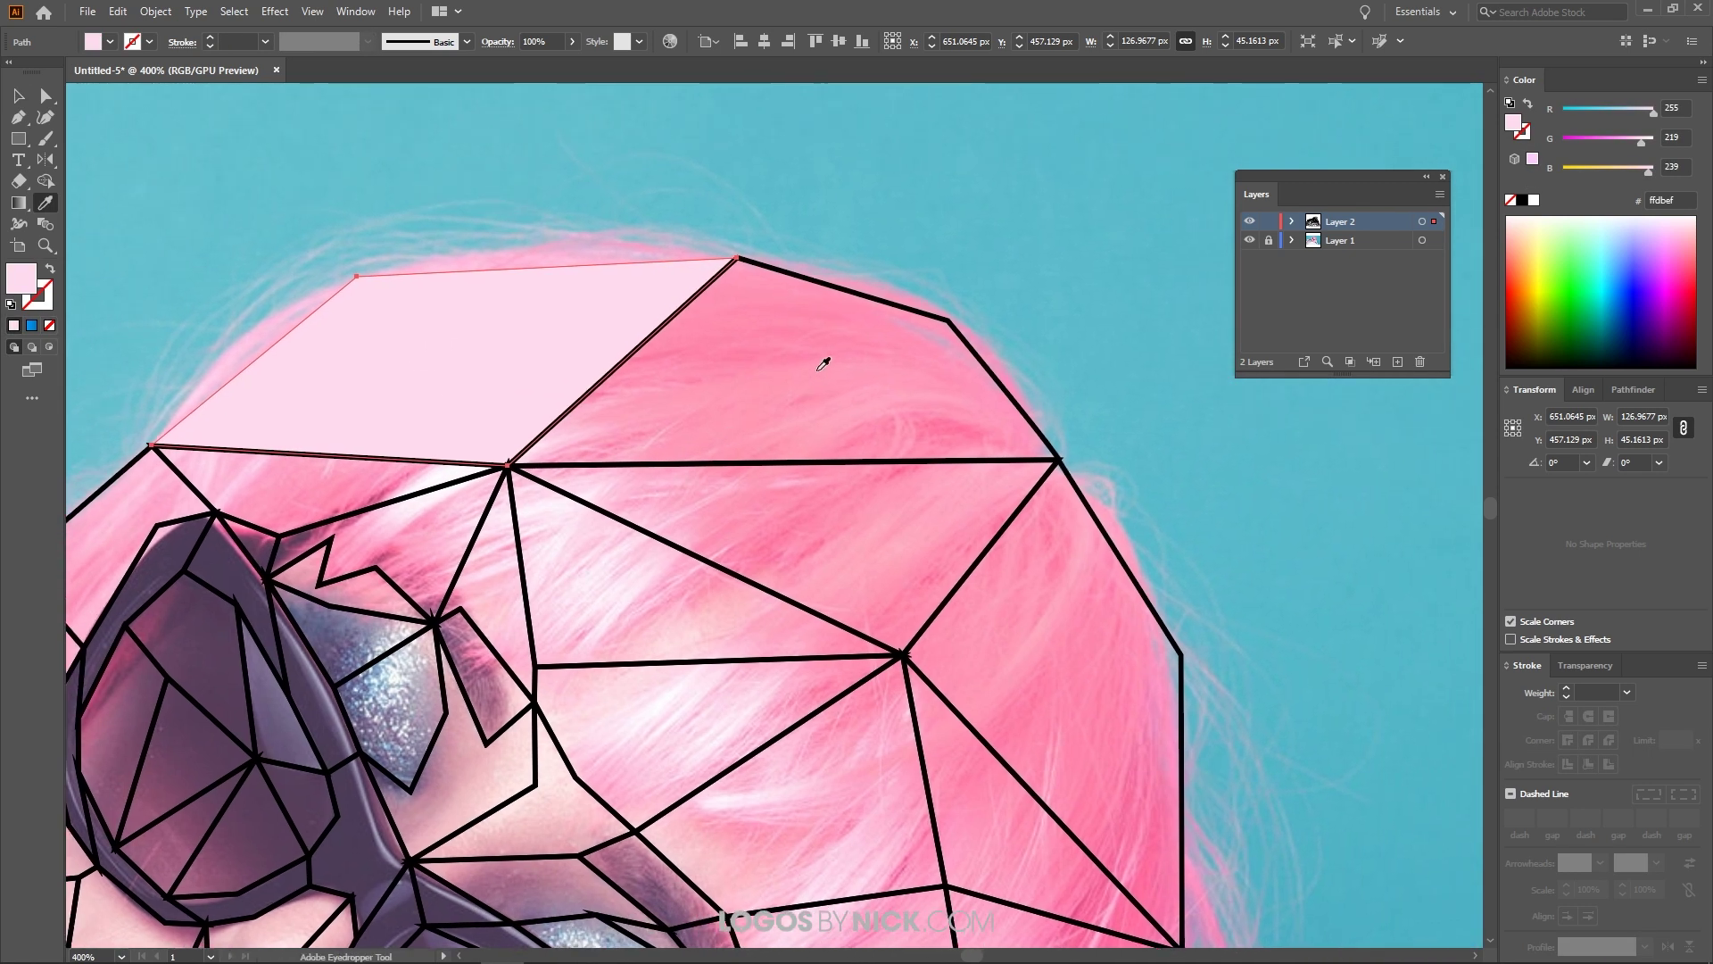
key(v)
click(842, 295)
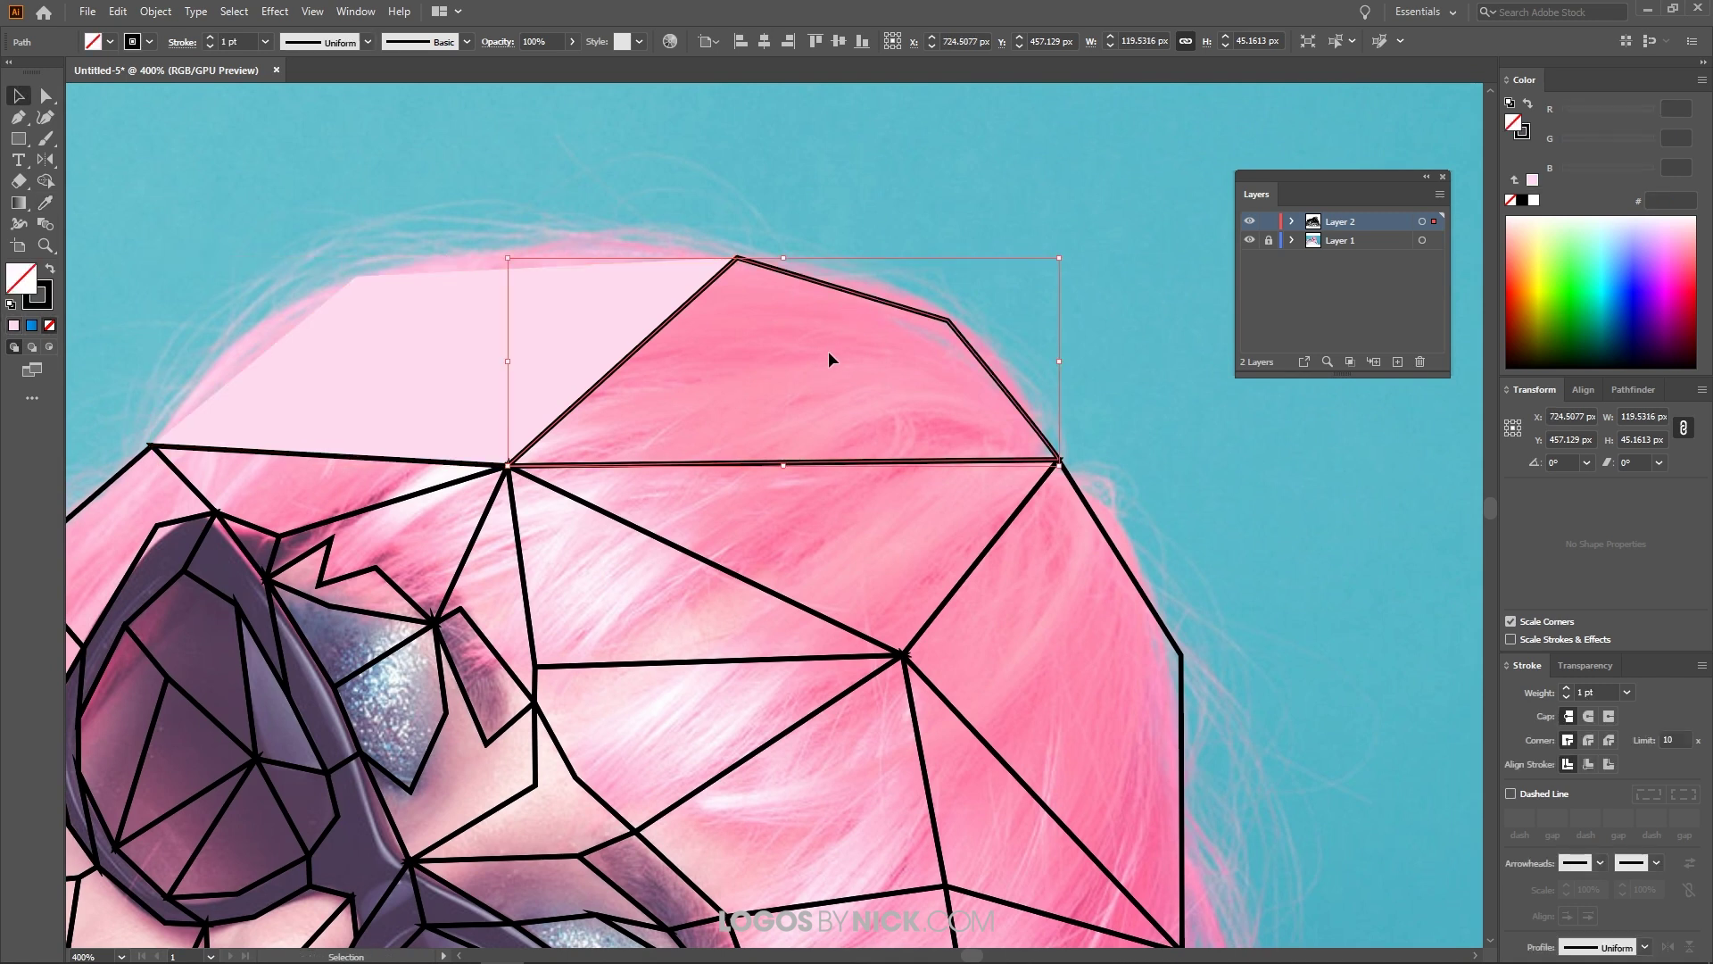
key(i)
click(828, 412)
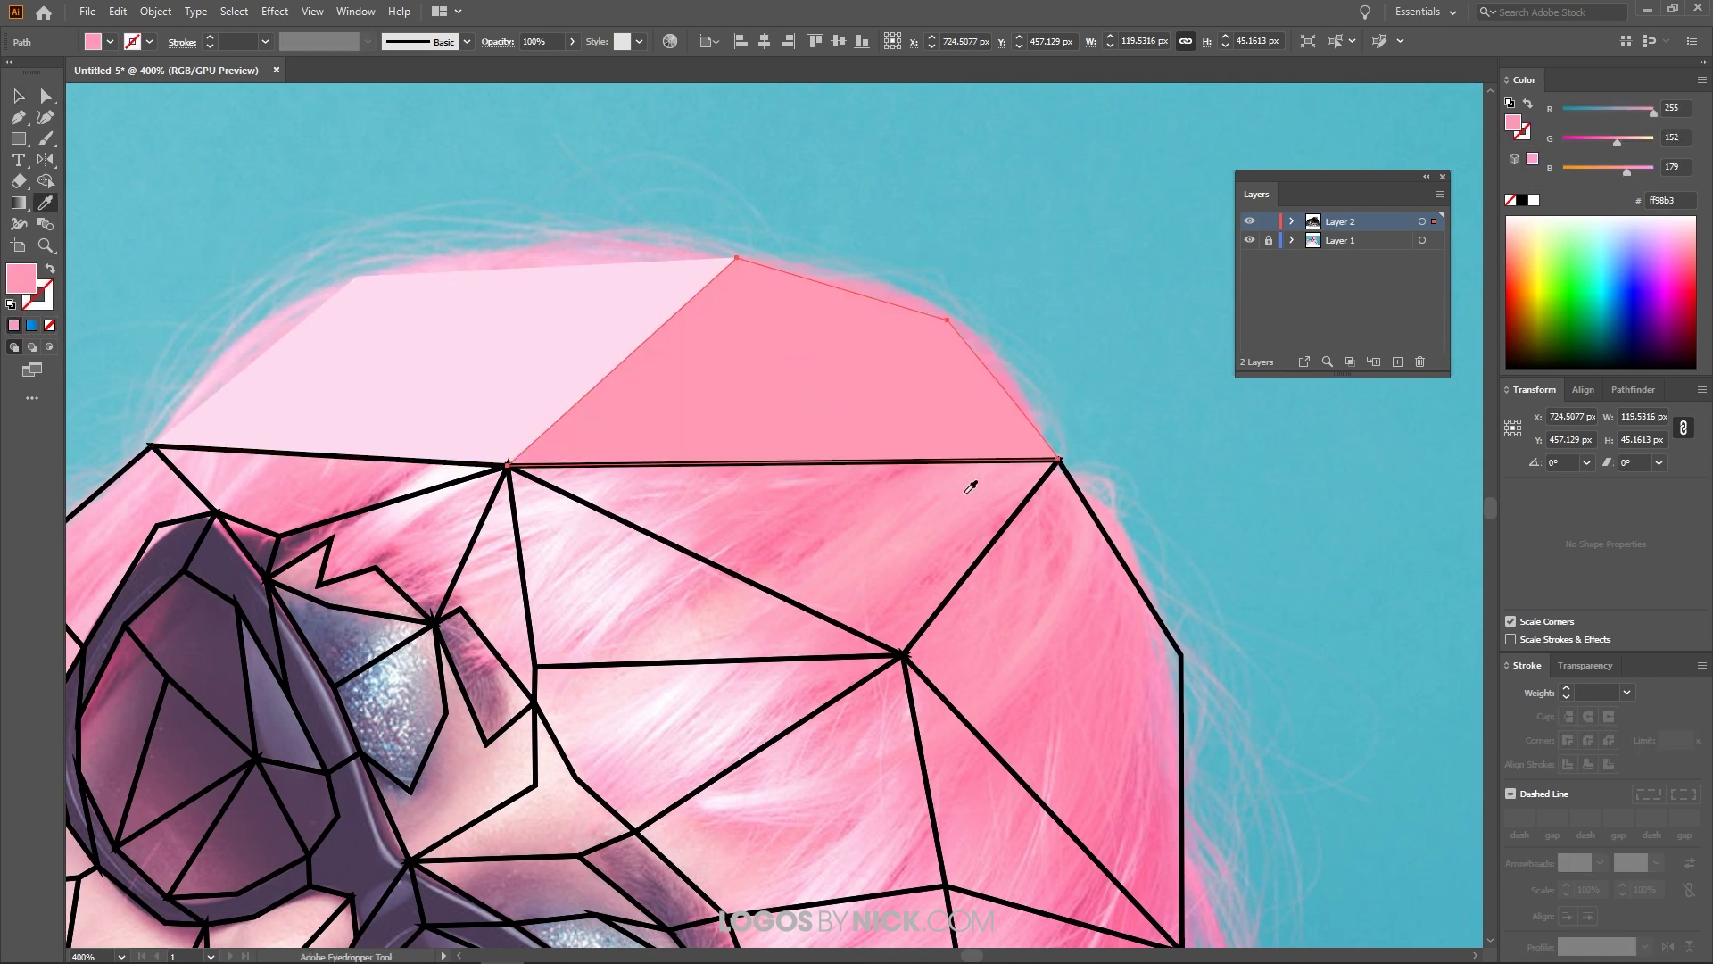
Fill the right-edge hair triangle and the triangle below the top polygons with sampled pinks.
key(v)
click(1104, 530)
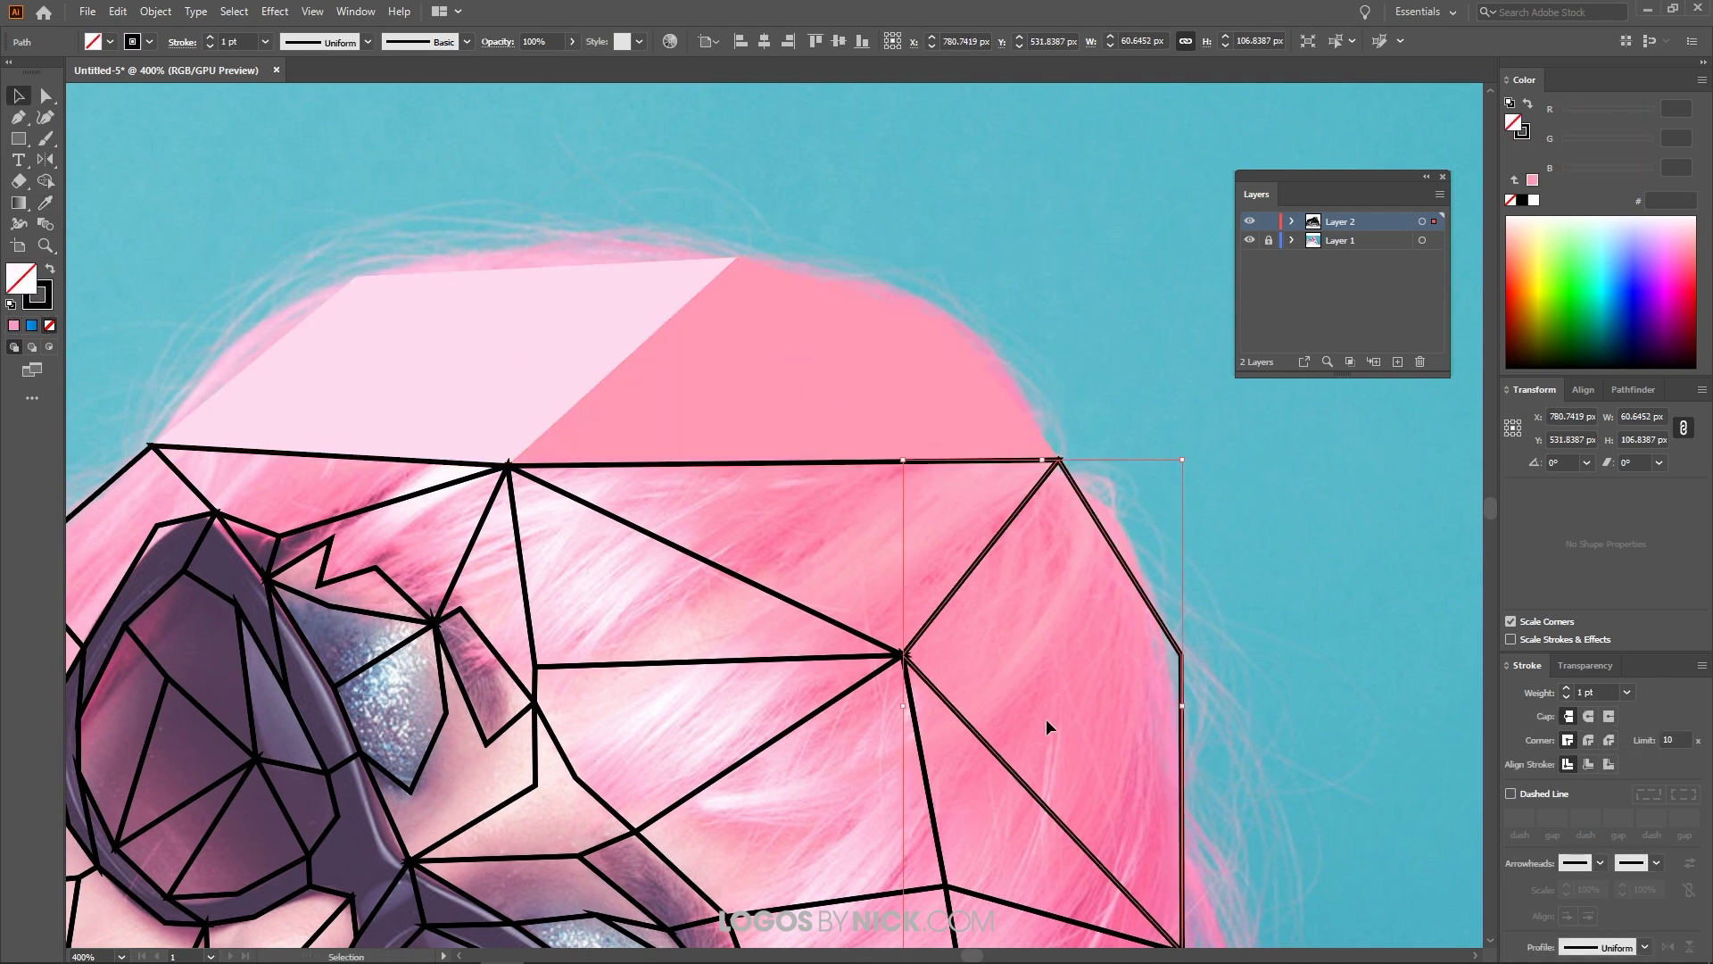
key(i)
click(1080, 662)
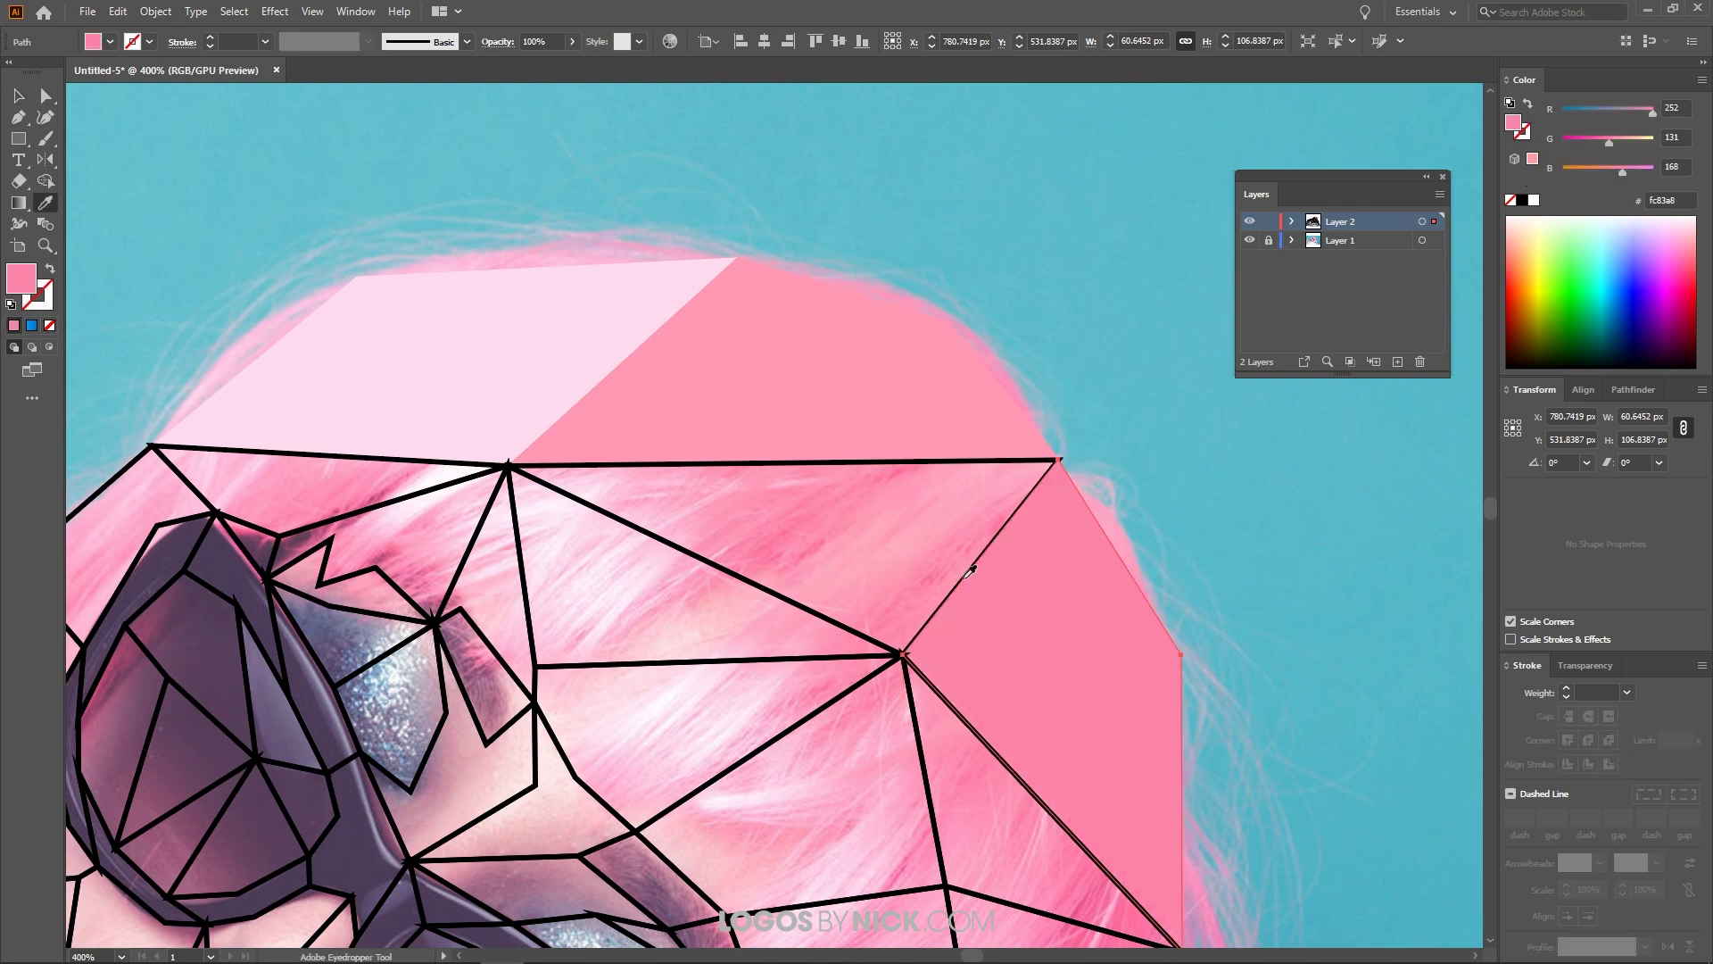
key(v)
click(639, 533)
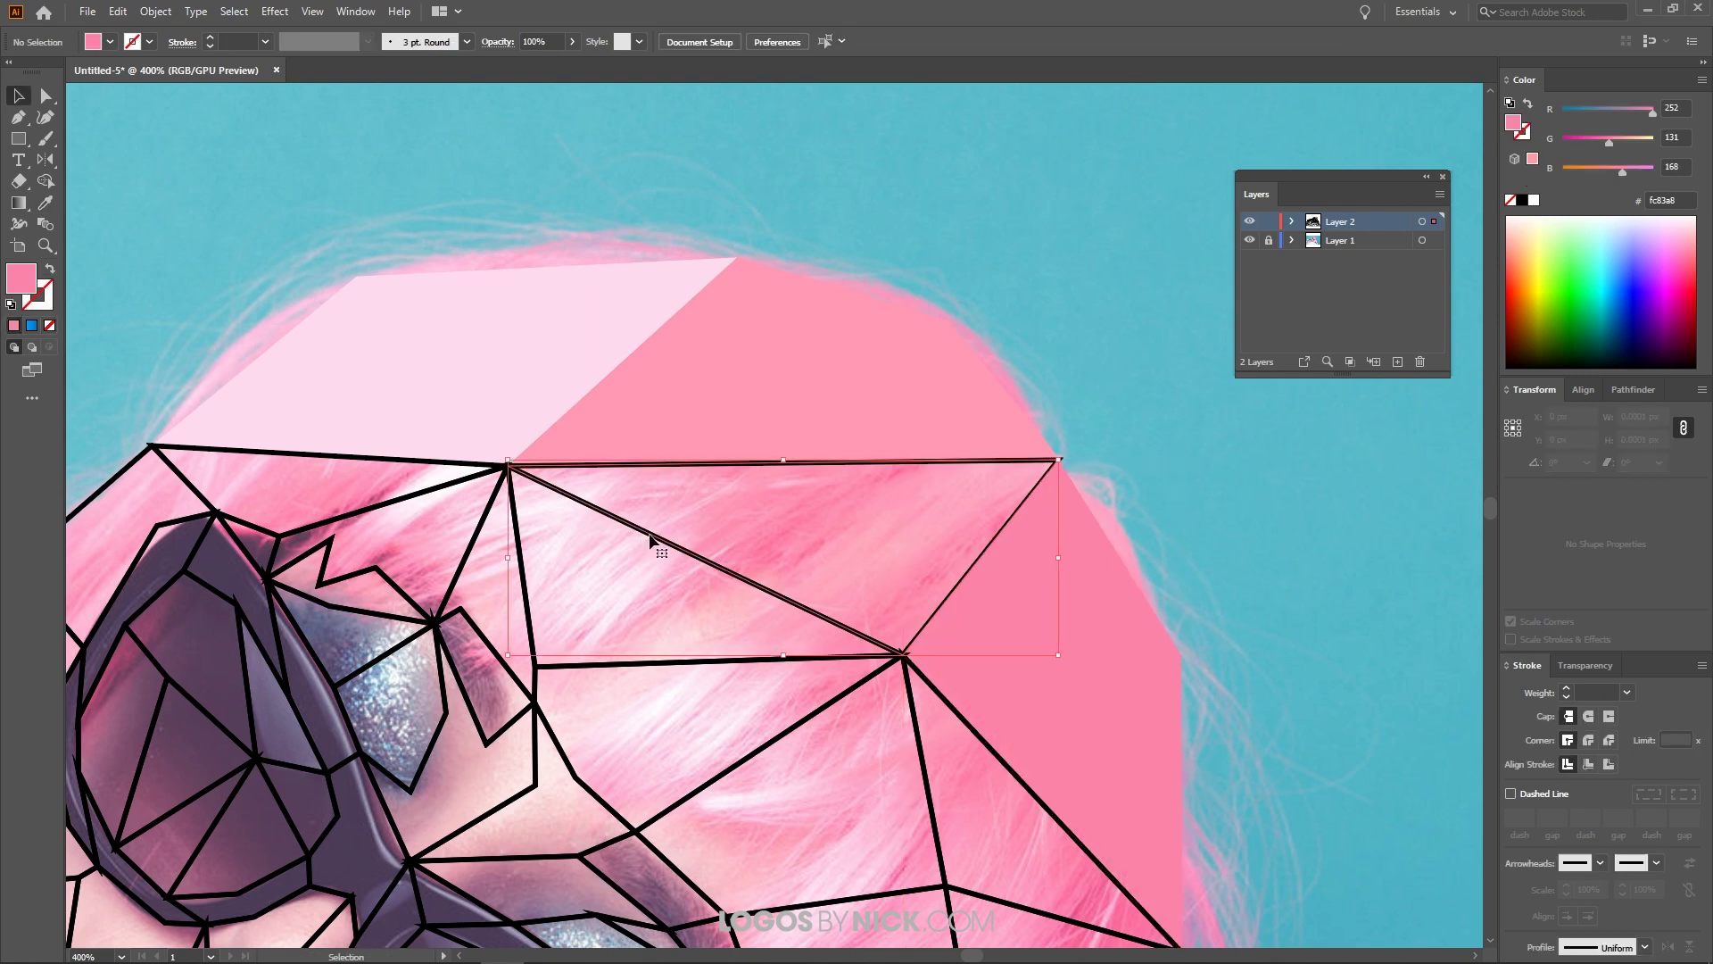
key(i)
click(845, 622)
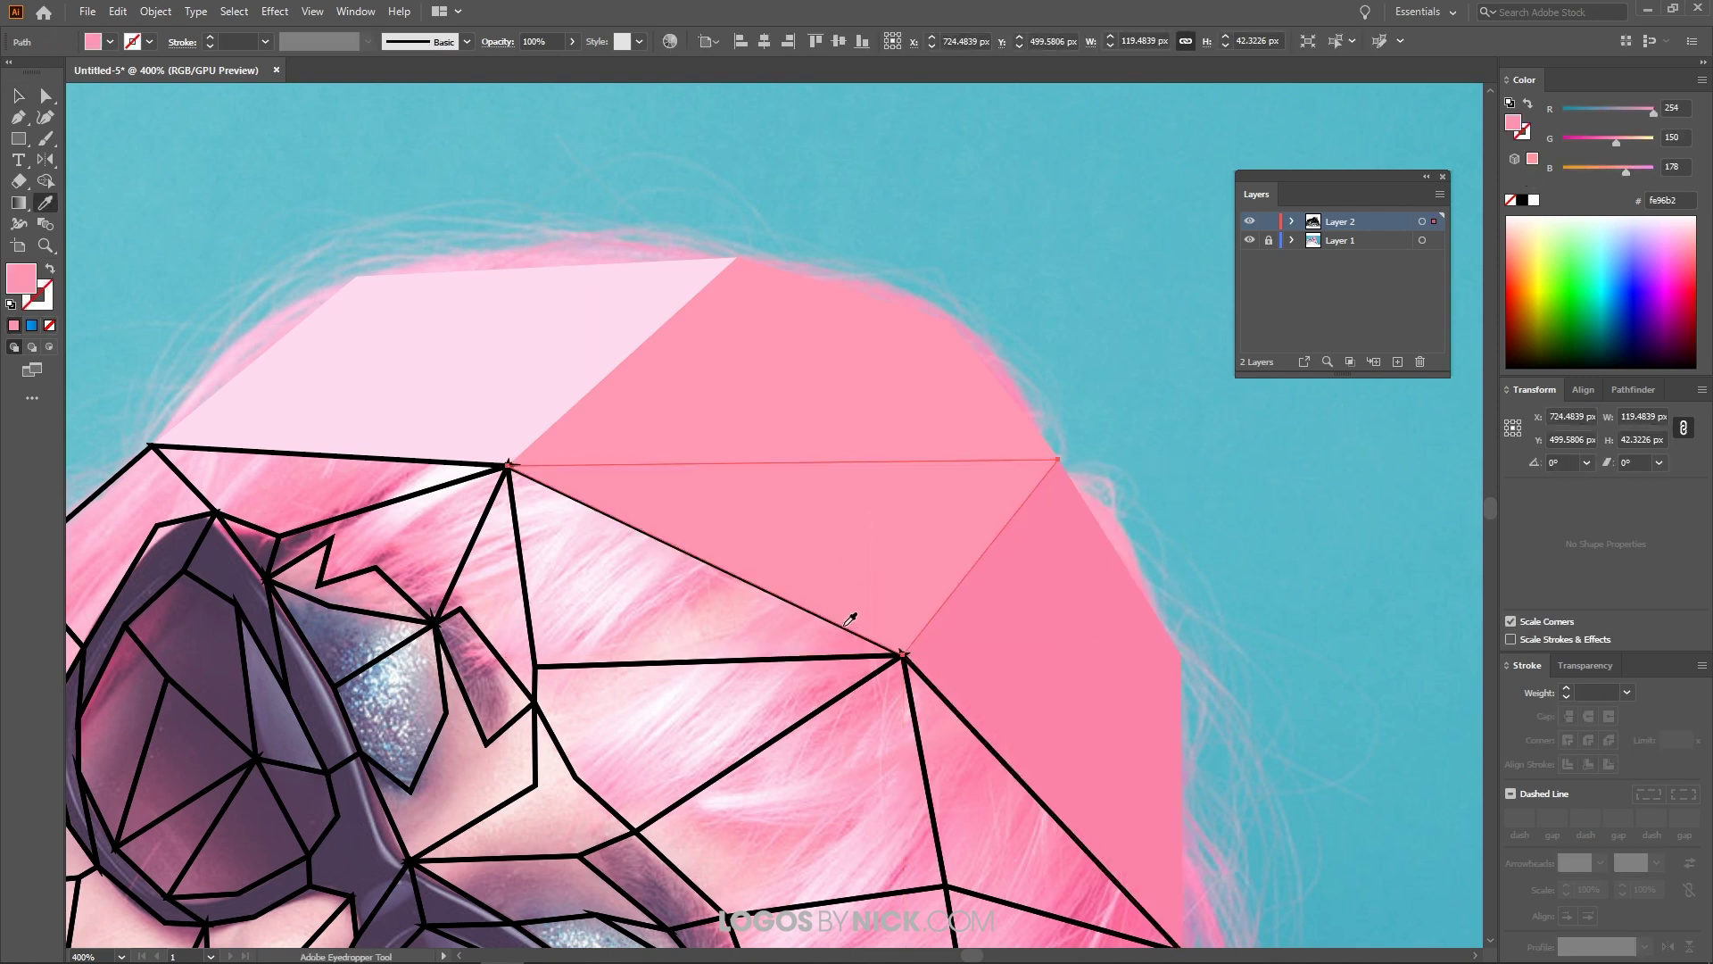
Finish colouring the last polygons around the sunglasses, then deselect everything.
scroll(457, 610, up, 2)
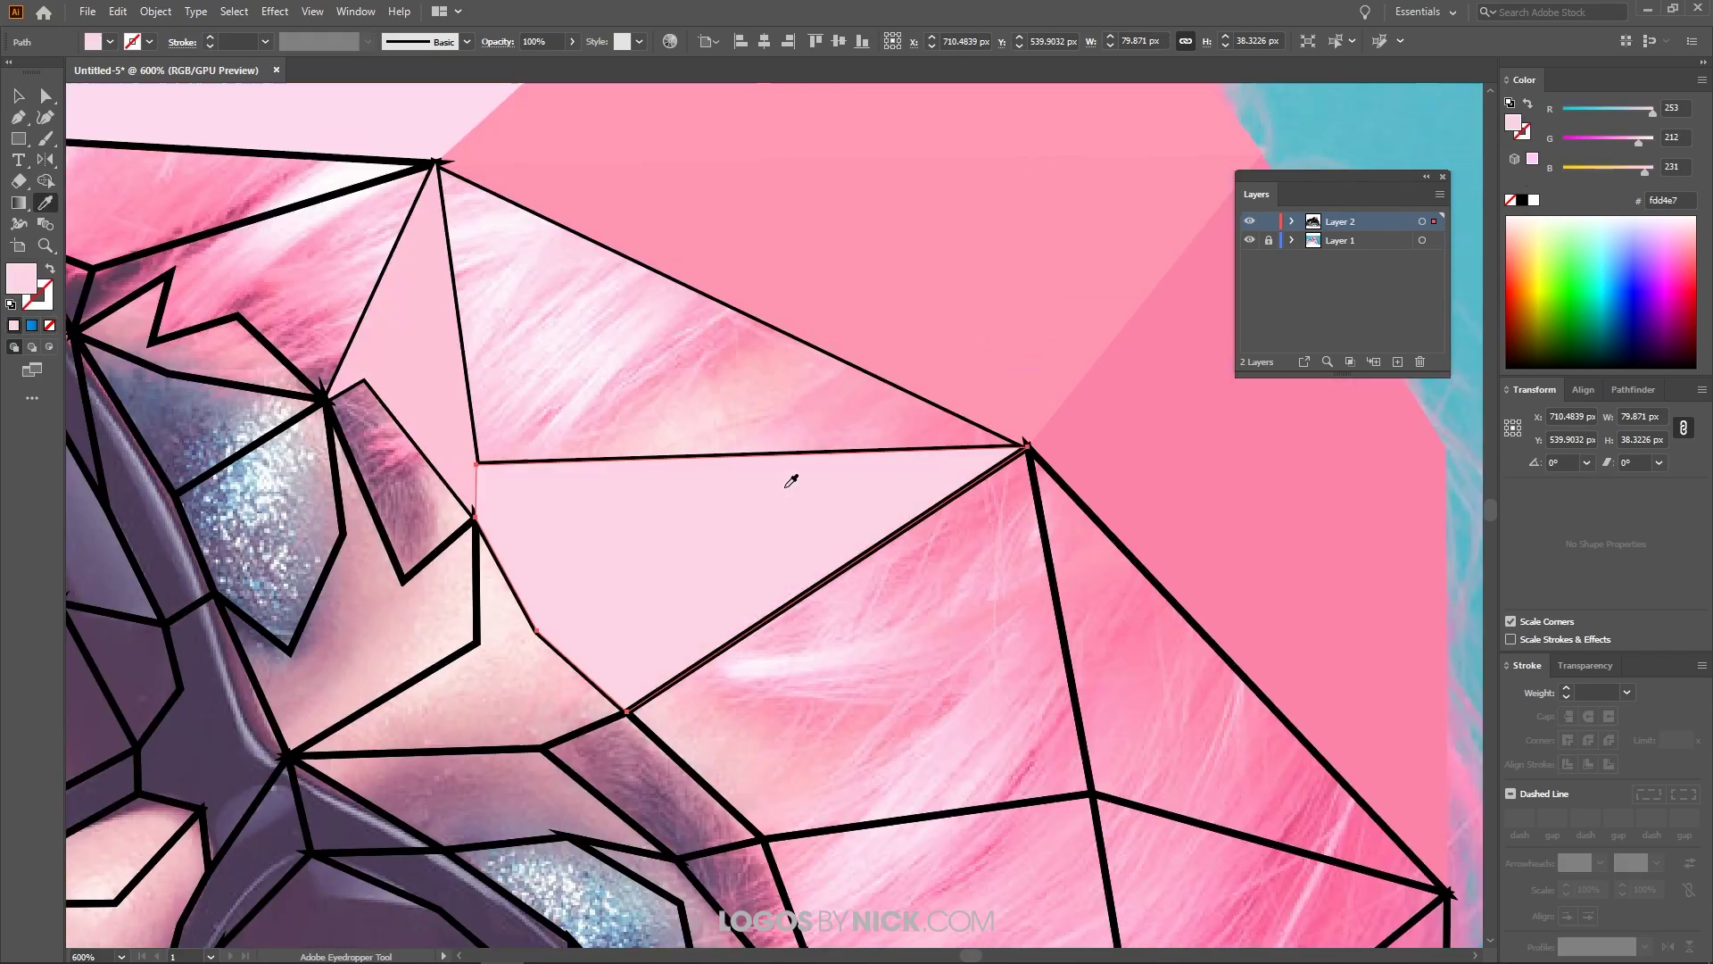
drag(769, 321, 912, 703)
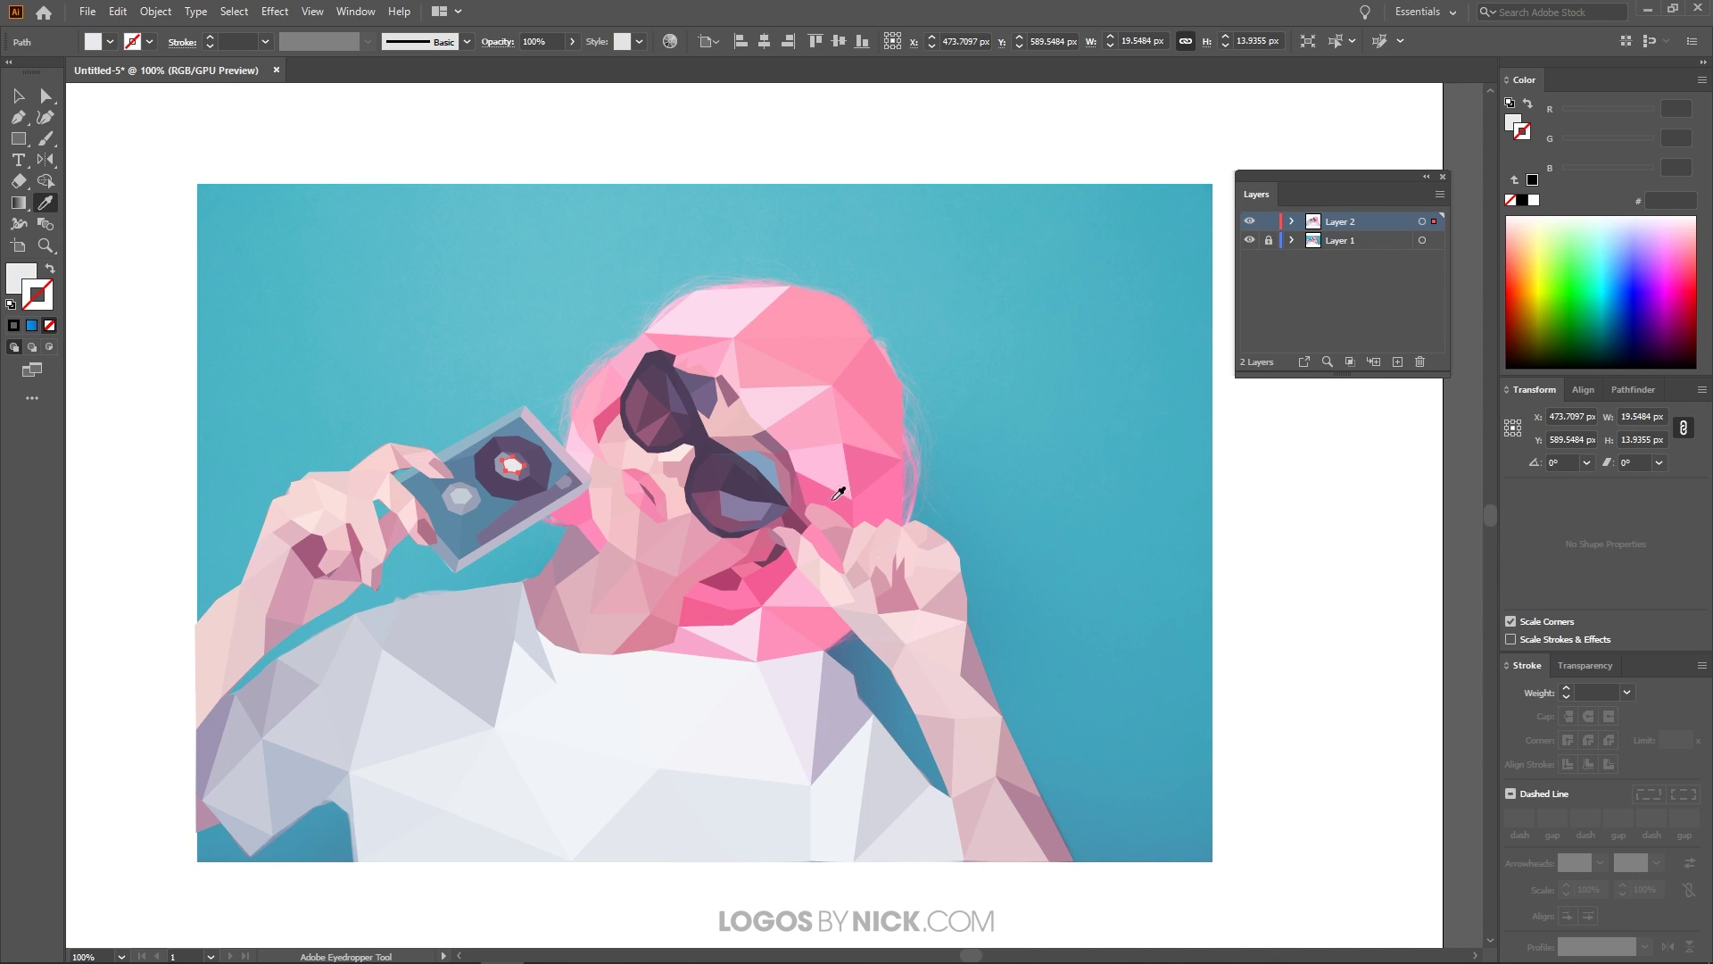
click(18, 95)
click(348, 164)
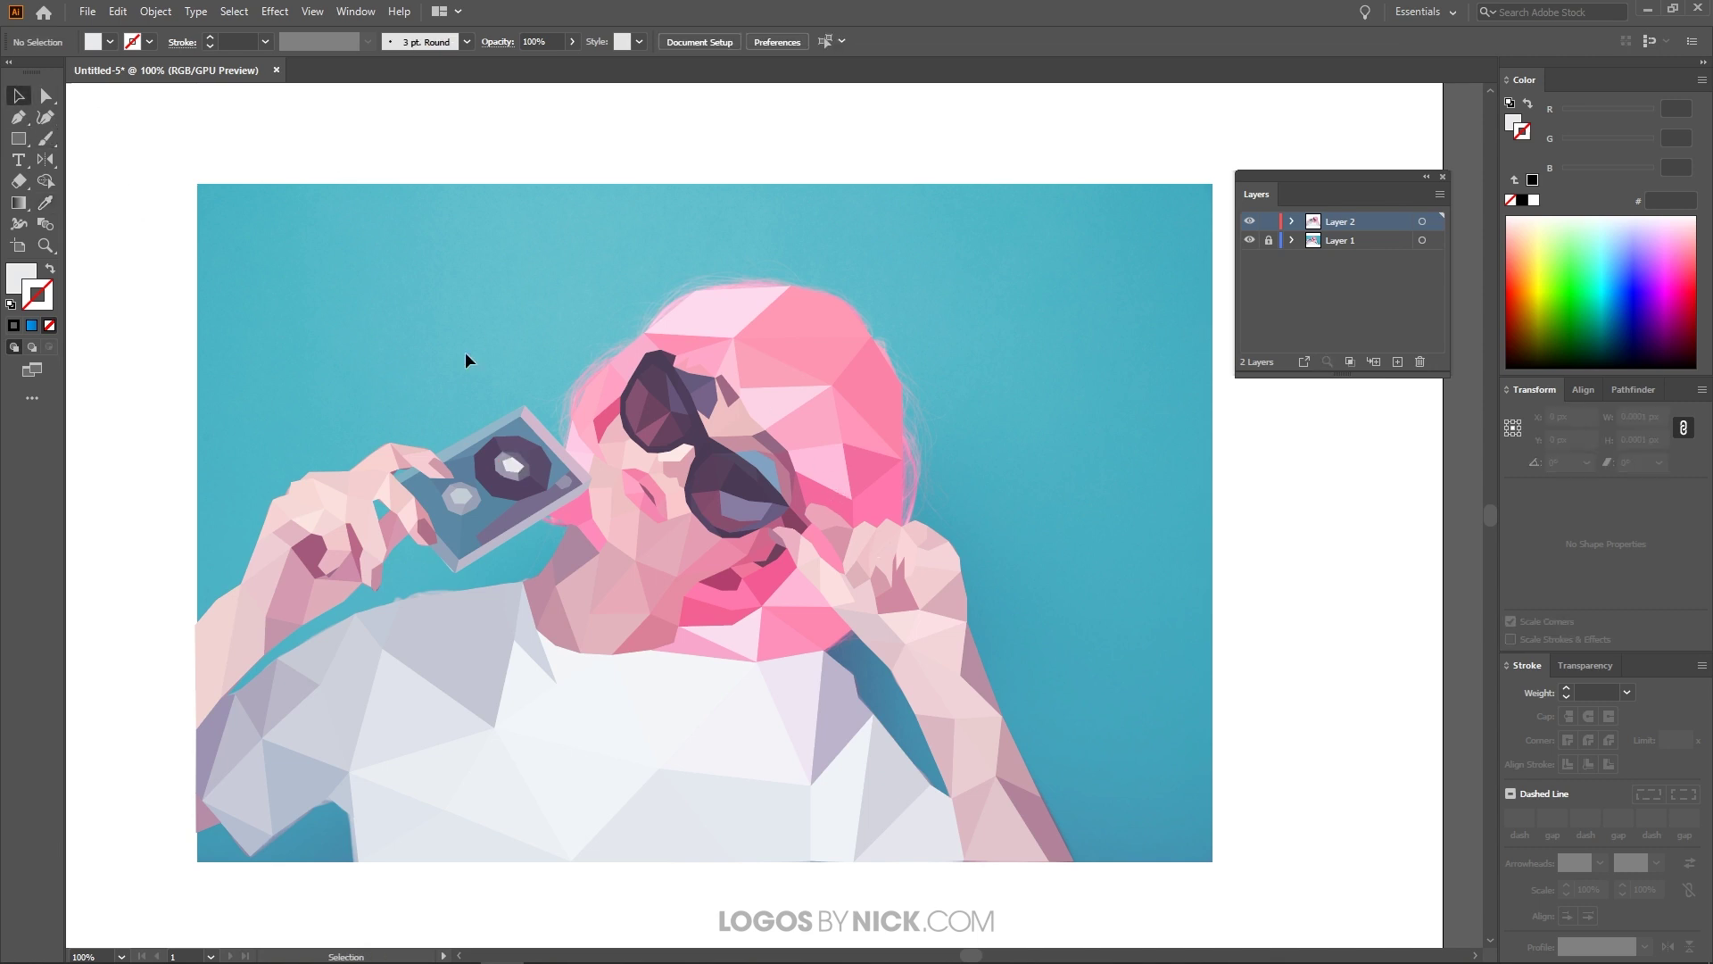
Hide the Layer 1 photo and zoom out and back in to review the portrait on white.
click(1249, 241)
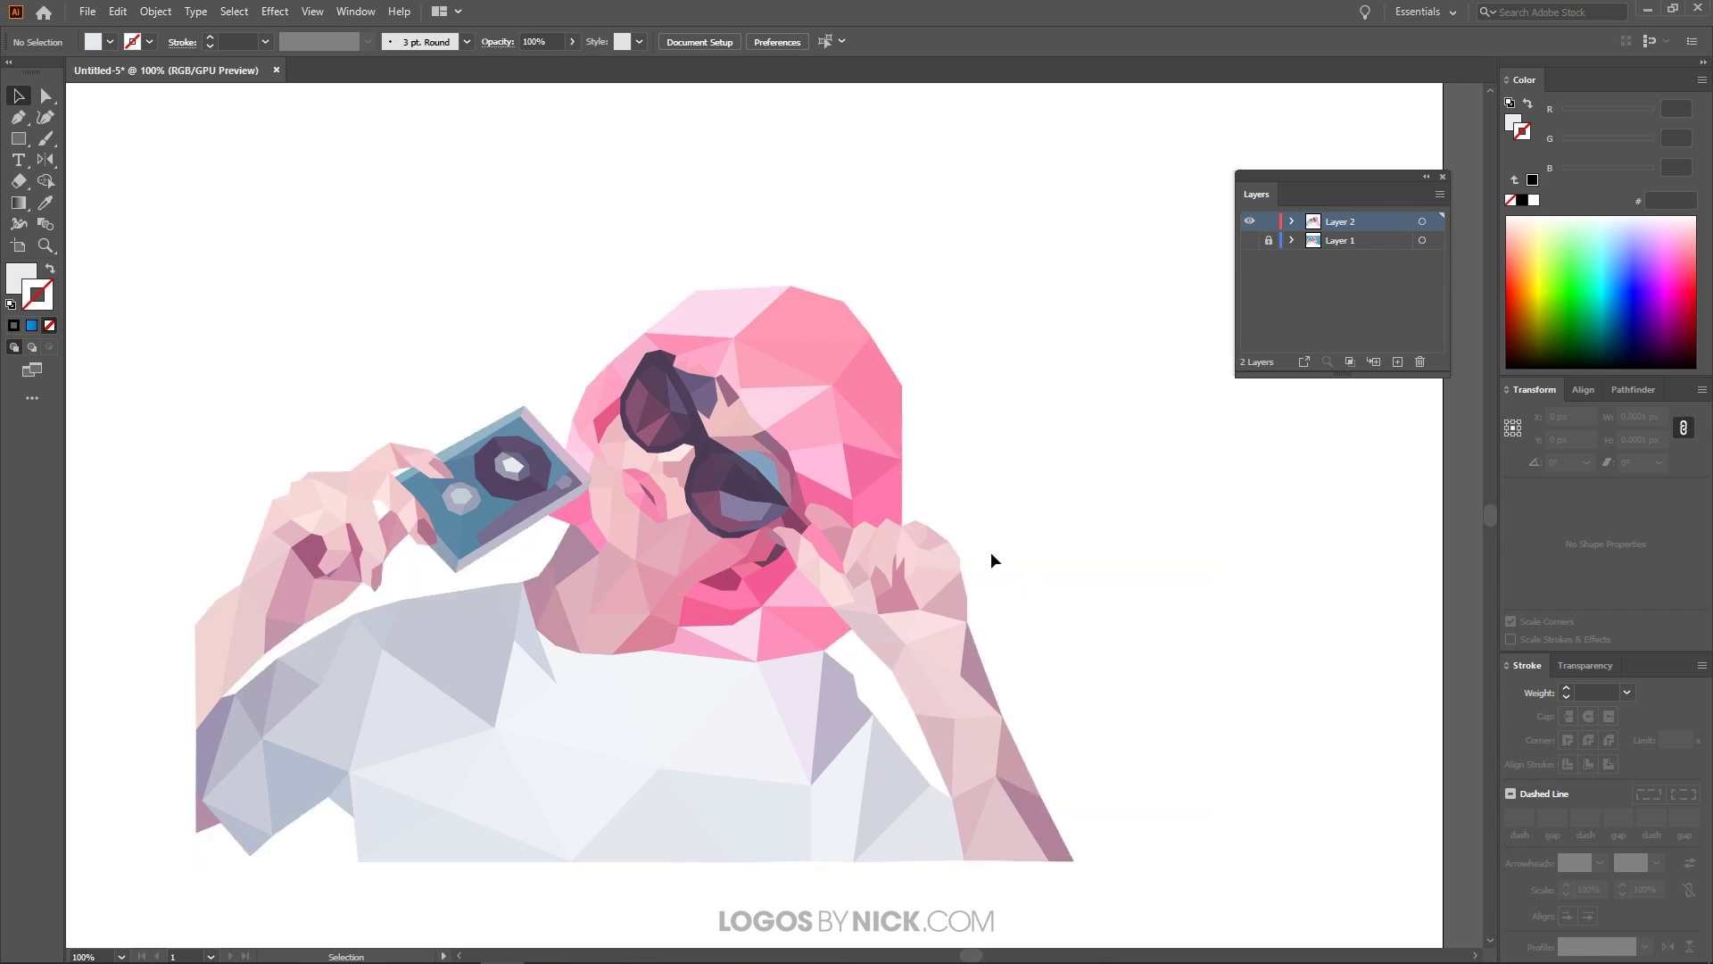
scroll(997, 596, down, 1)
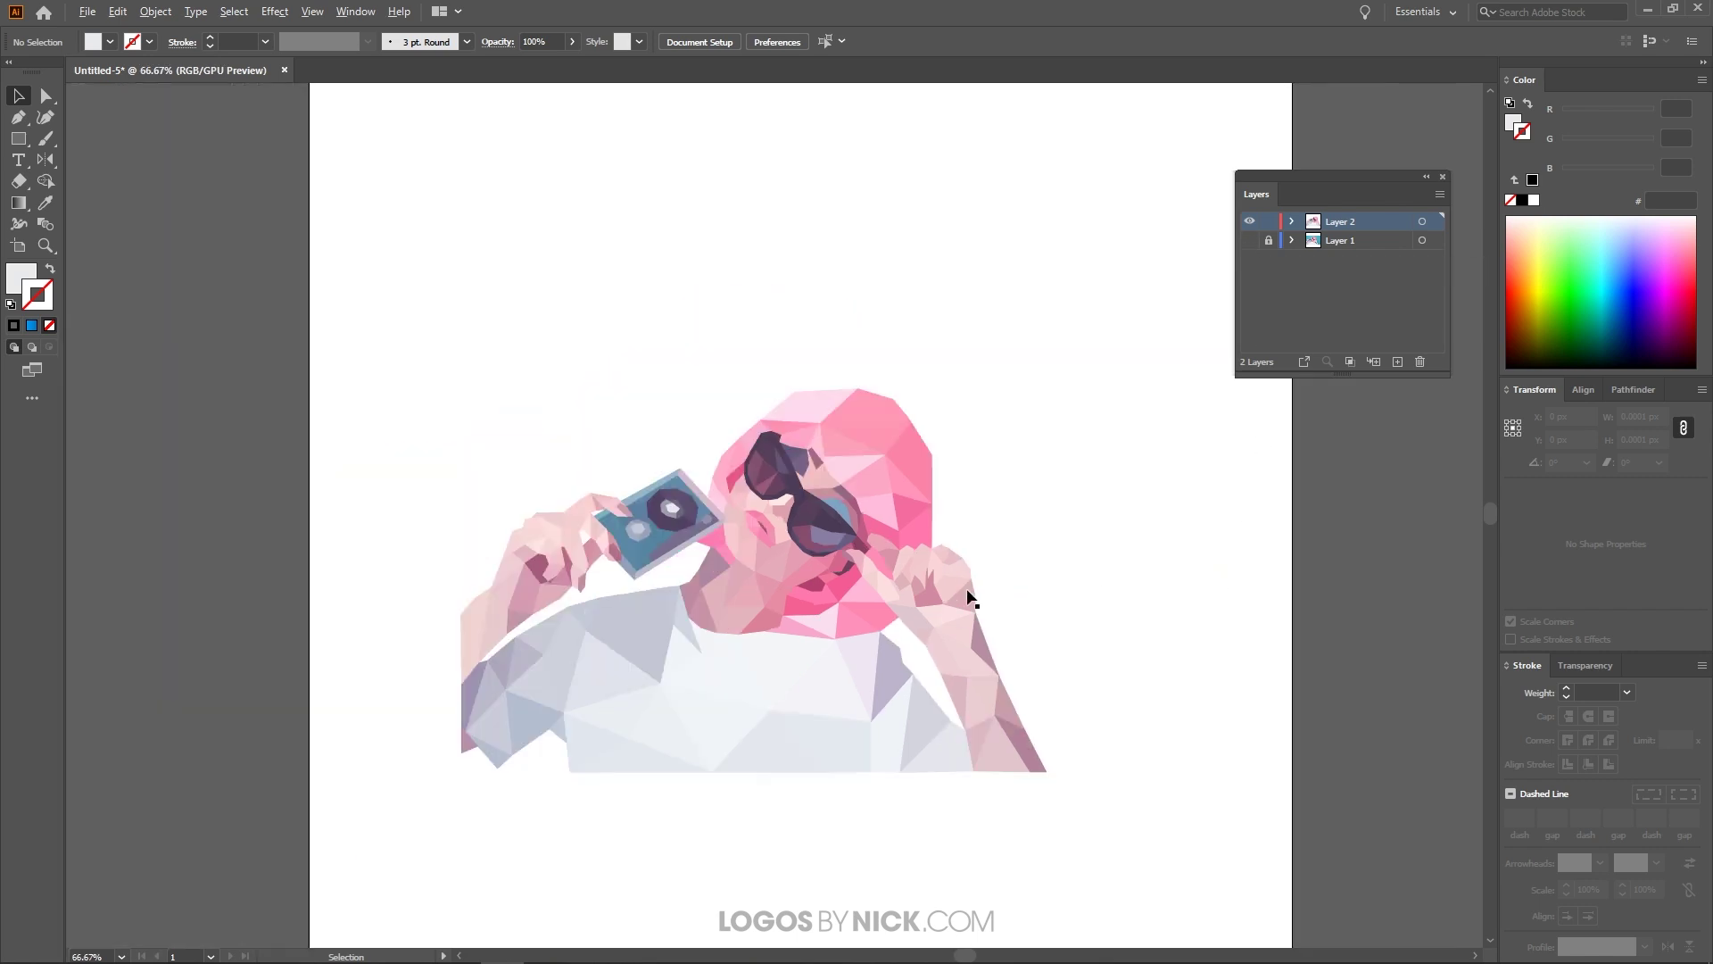
scroll(971, 598, up, 1)
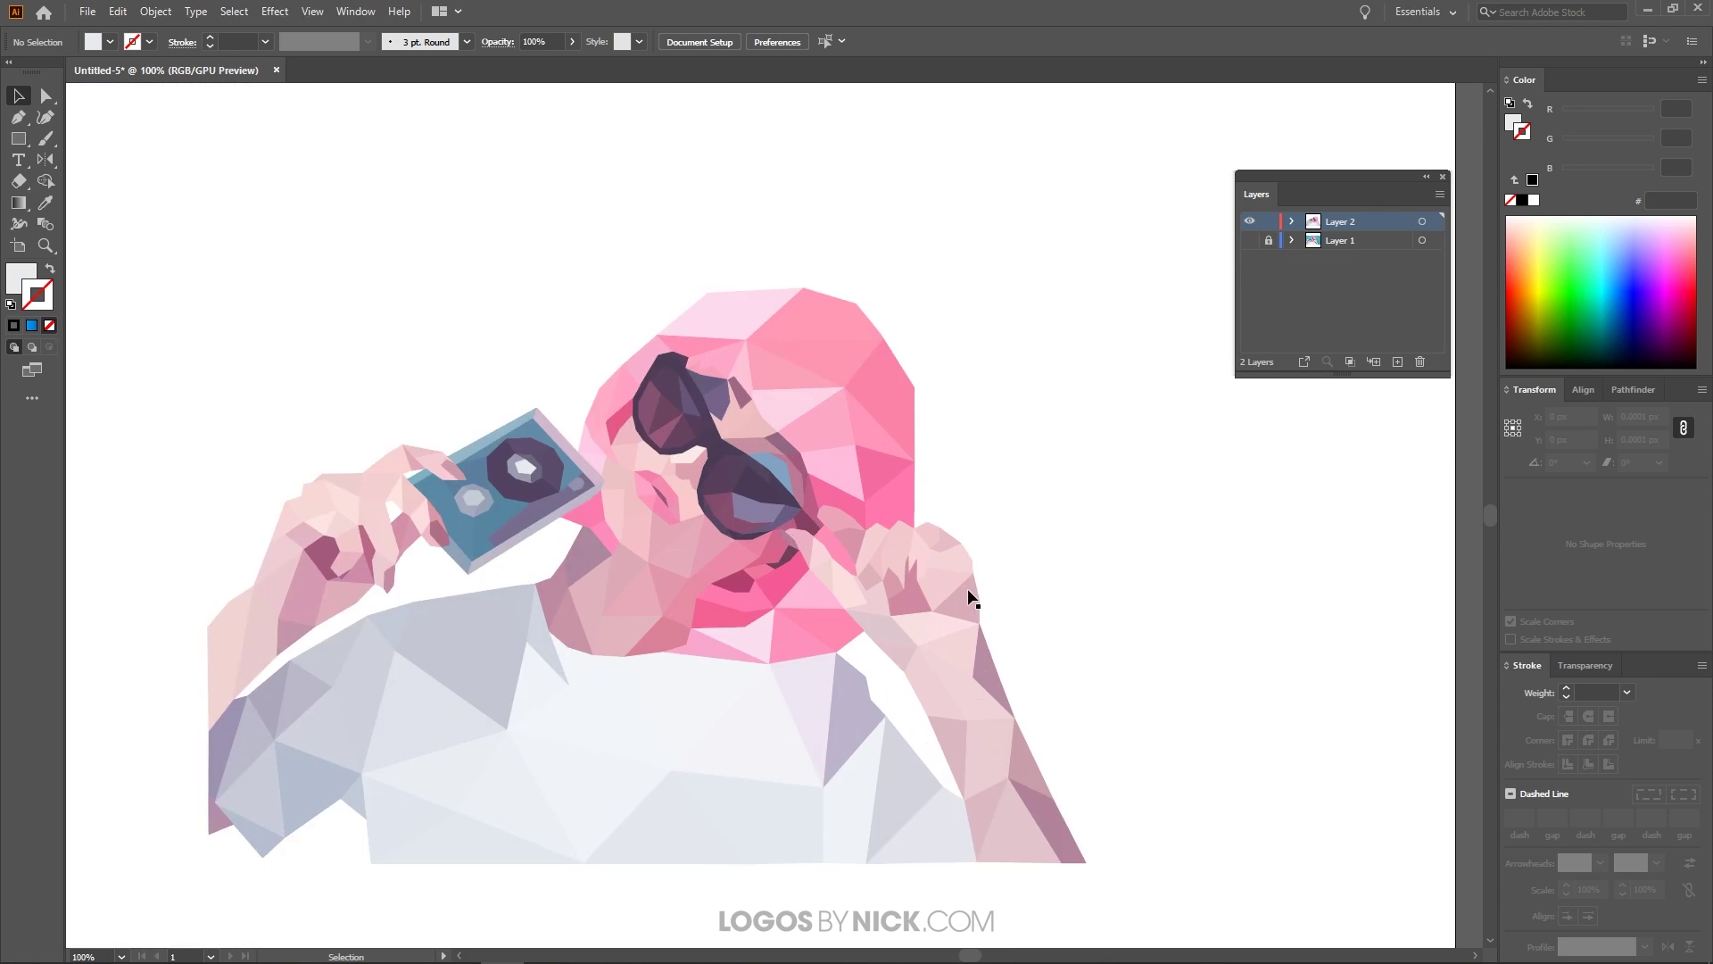